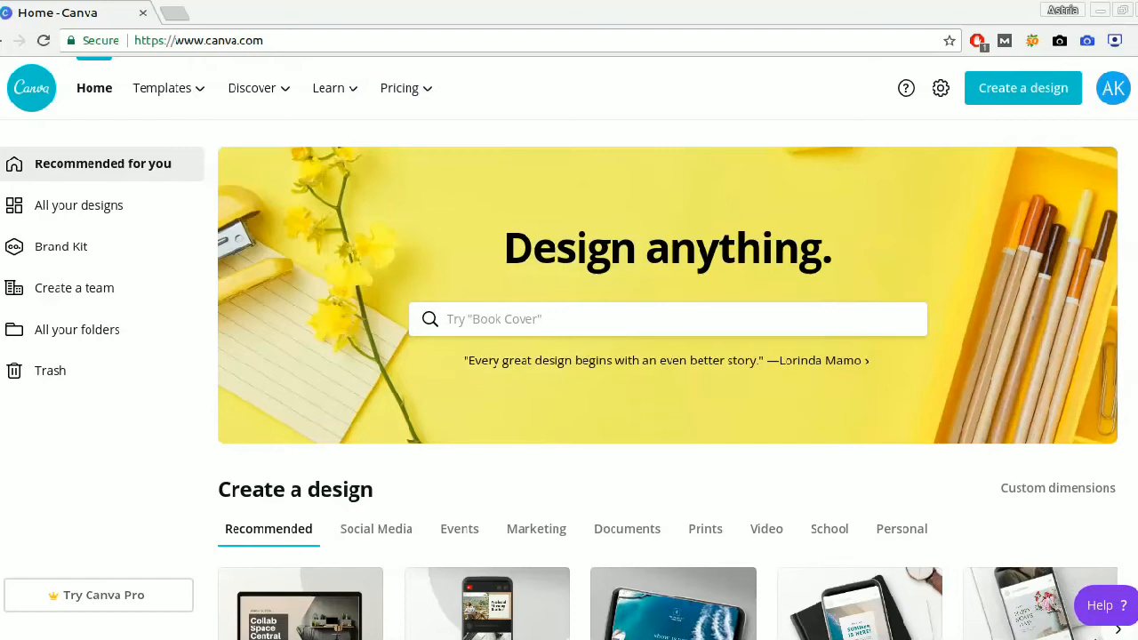
Create a new YouTube Thumbnail design and fill its background with the teal ocean water and sand texture.
left_click(1035, 91)
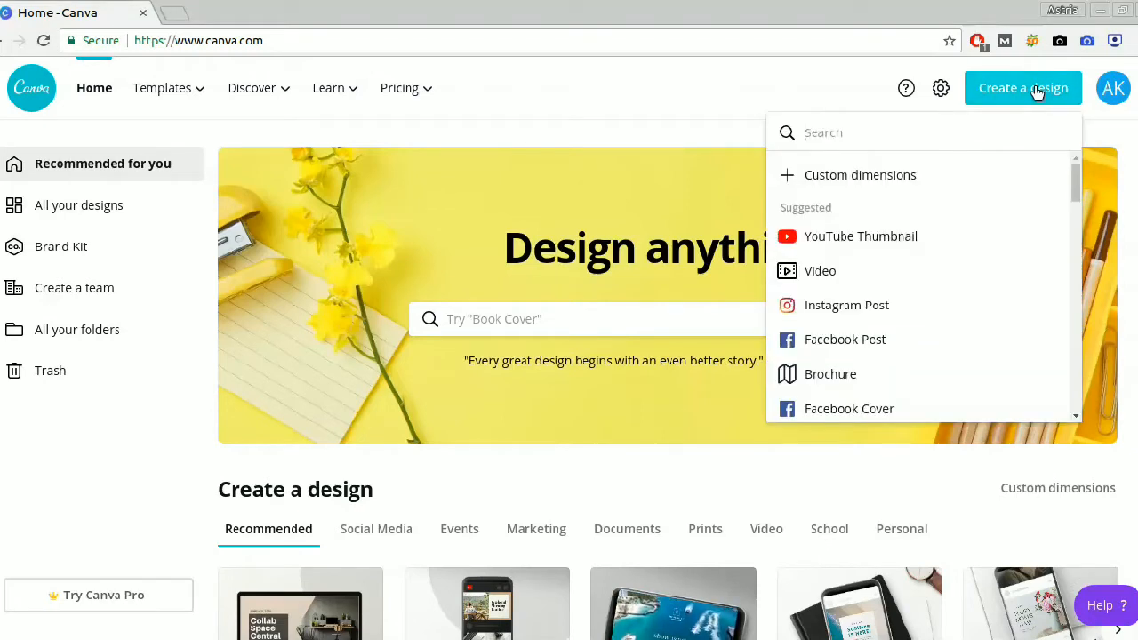
left_click(931, 246)
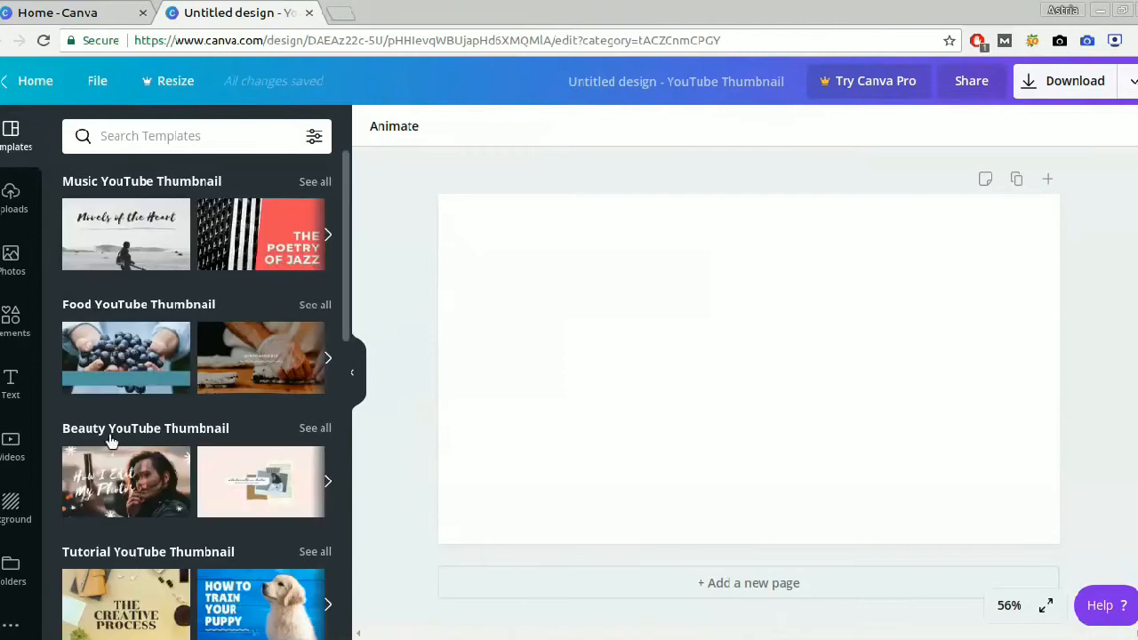
left_click(13, 504)
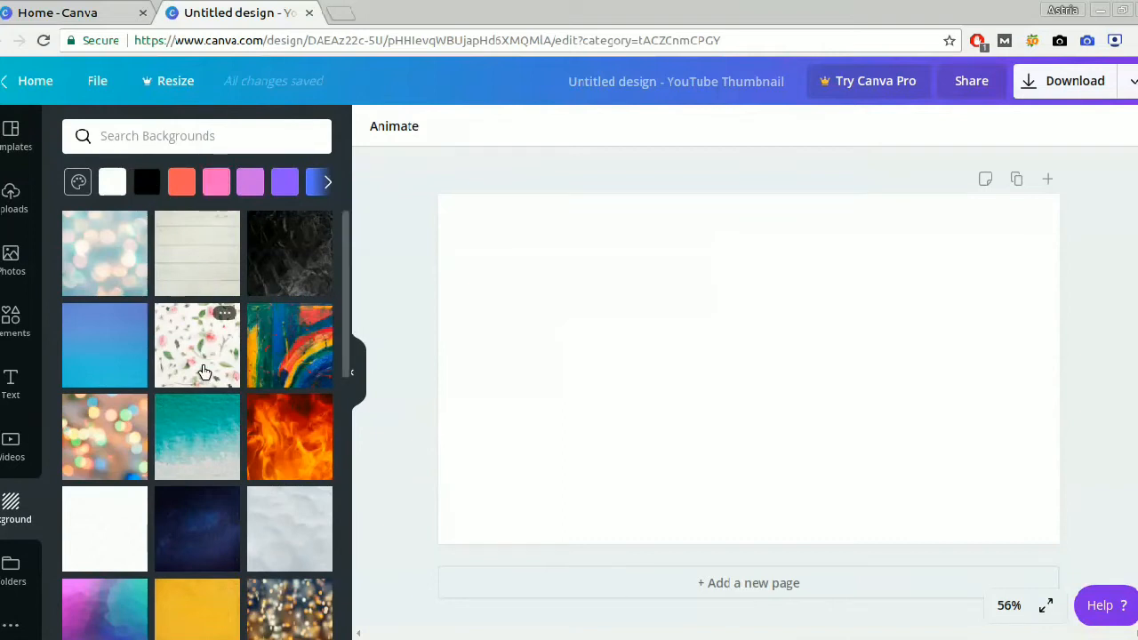
left_click(178, 440)
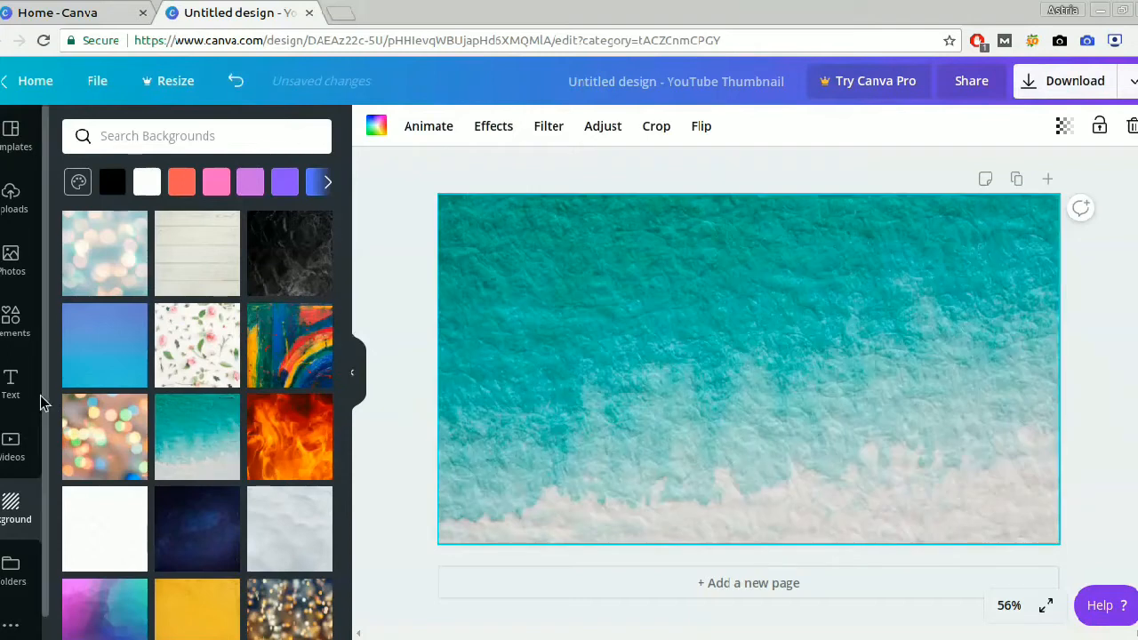
Add the "Cheers to the New Year" text design to the middle of the page.
left_click(11, 391)
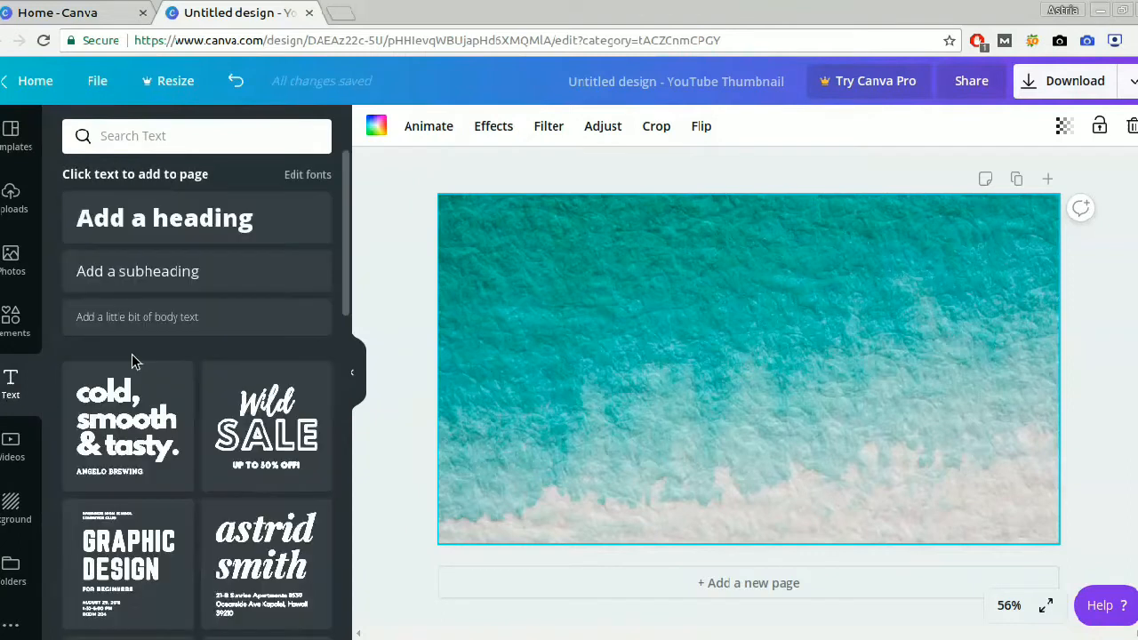
scroll(132, 360, "down", 5)
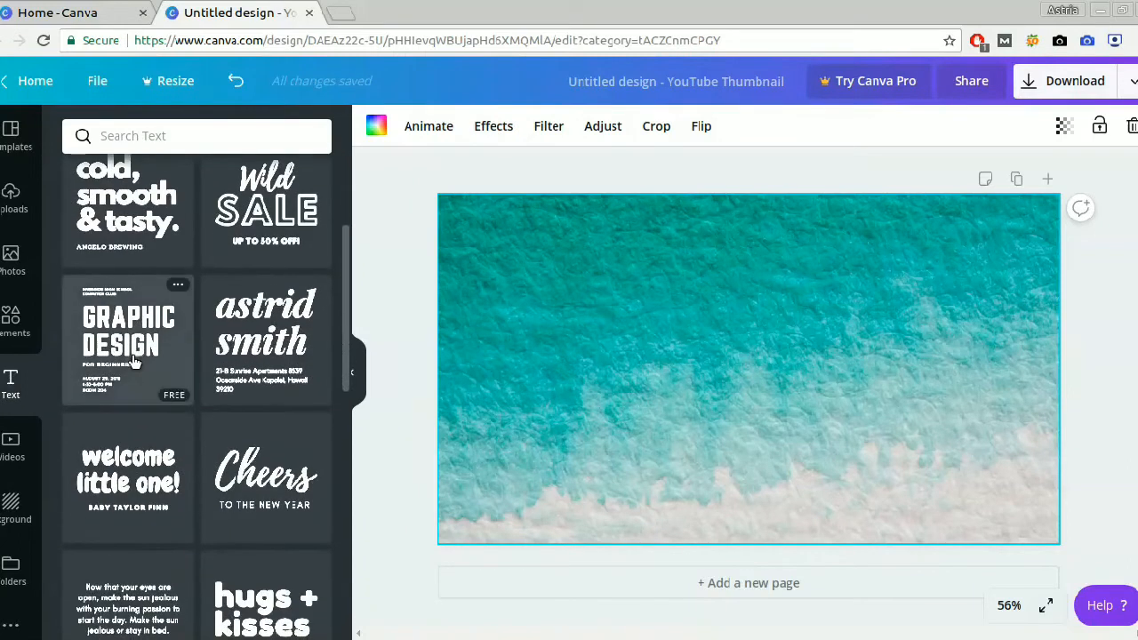
scroll(132, 359, "down", 4)
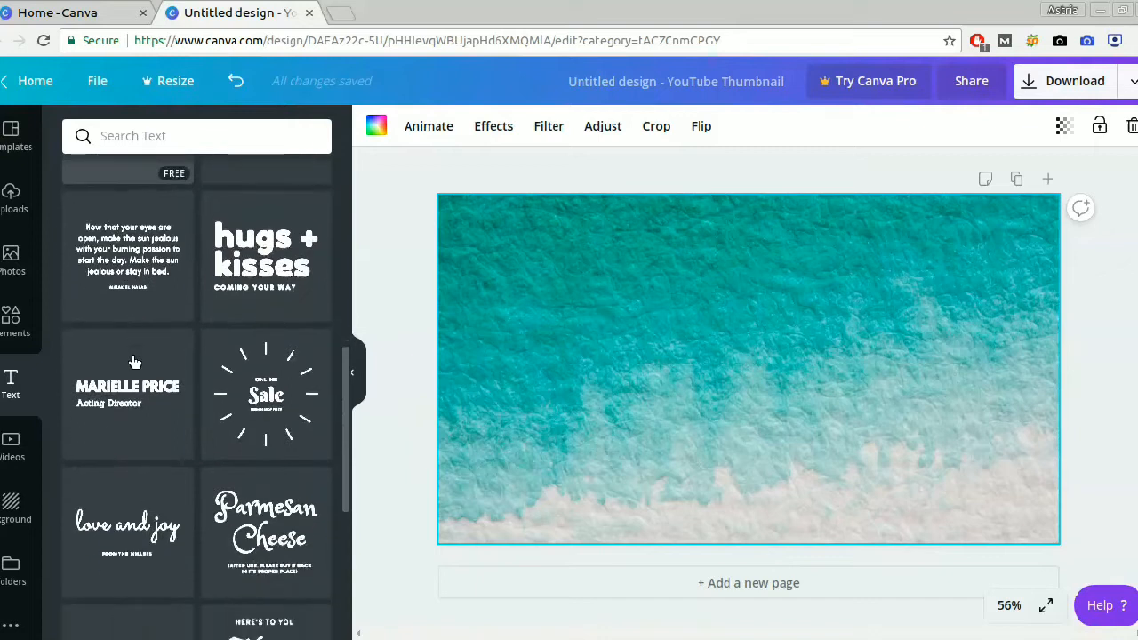
scroll(133, 362, "up", 3)
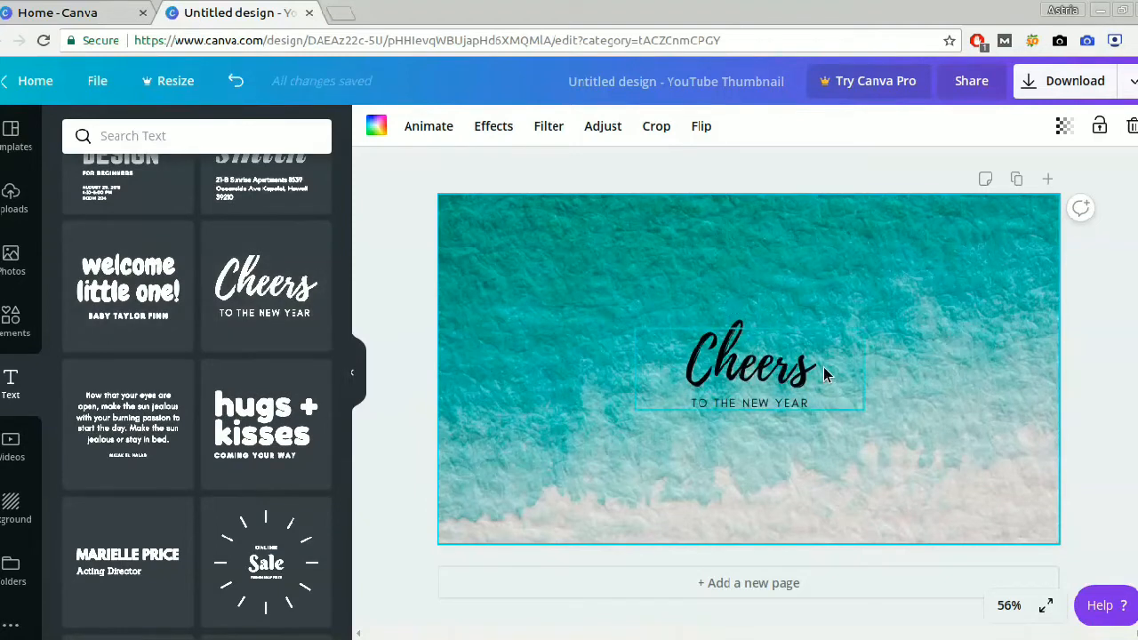
Replace the word "Cheers" in the script heading with "Beach".
left_click(823, 367)
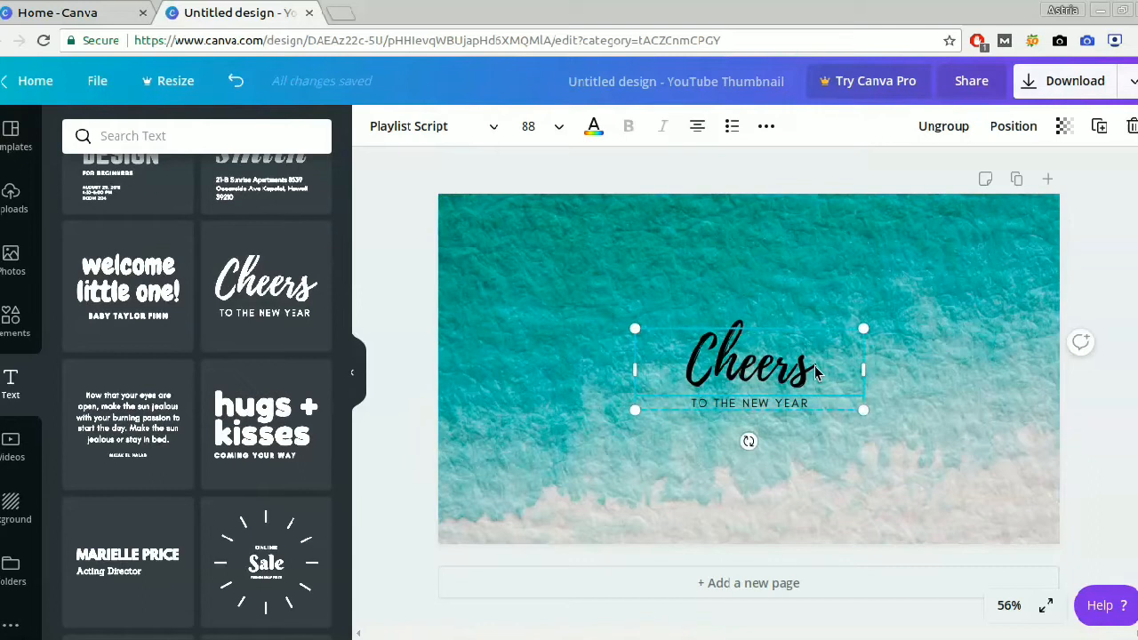
key("BackSpace")
key("BackSpace")
key("BackSpace")
key("BackSpace")
key("BackSpace")
key("BackSpace")
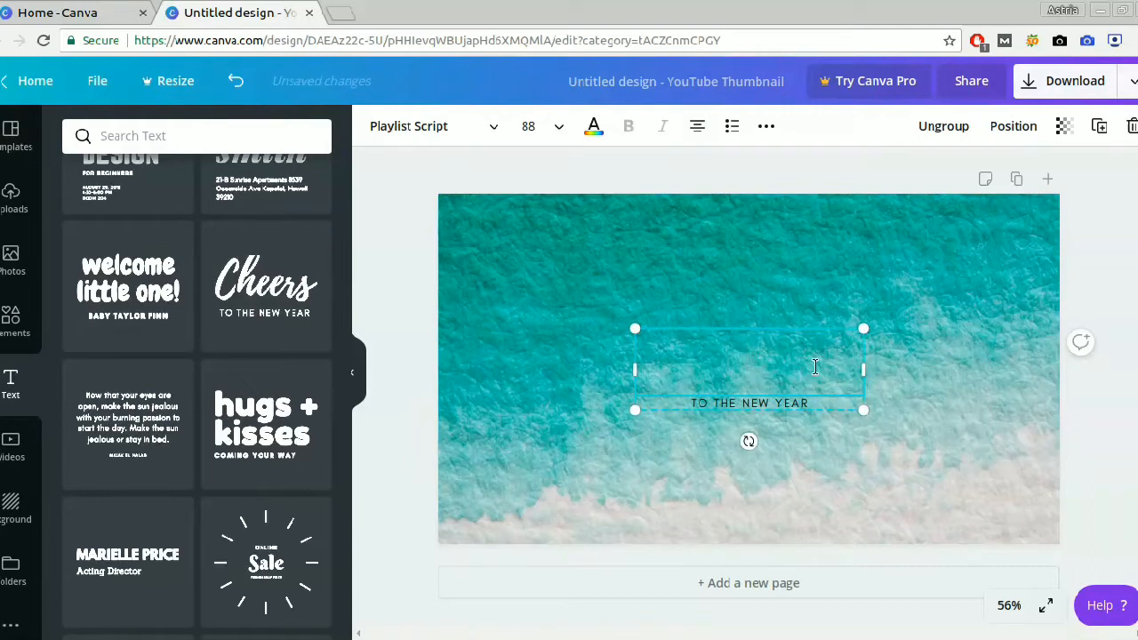
type("Bea")
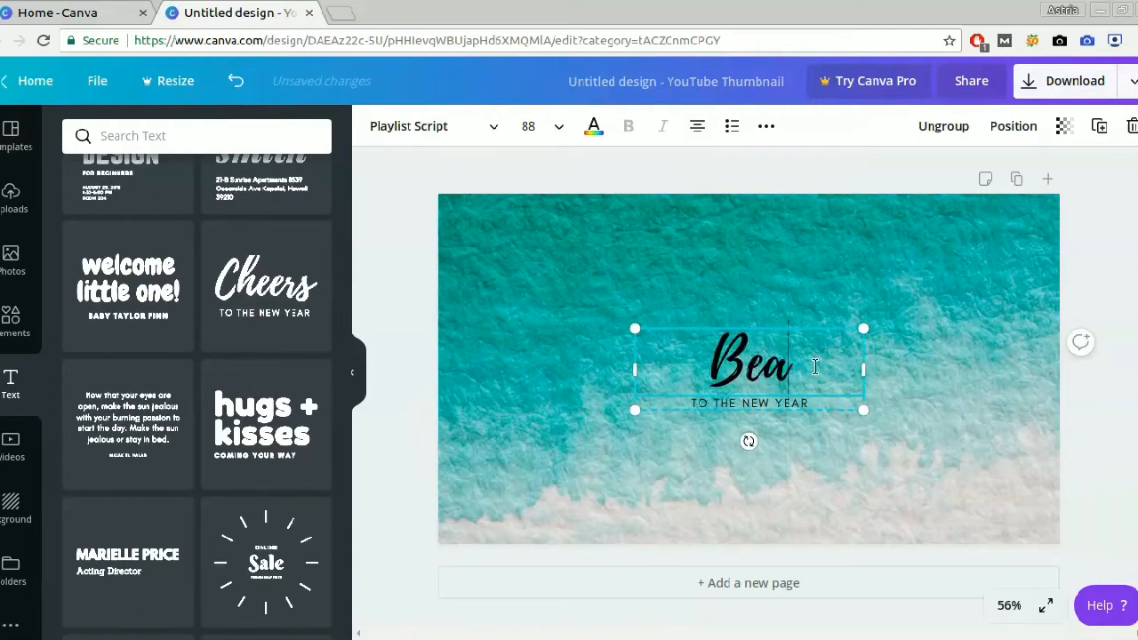
type("ch")
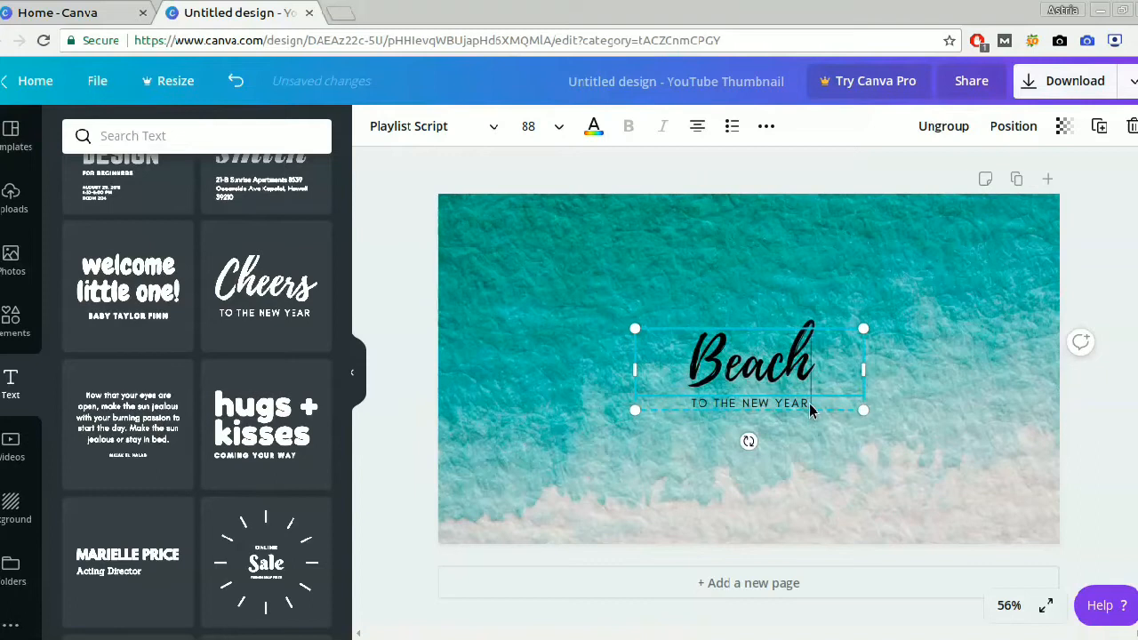
Delete the "TO THE NEW YEAR" text beneath the "Beach" heading.
left_click(810, 410)
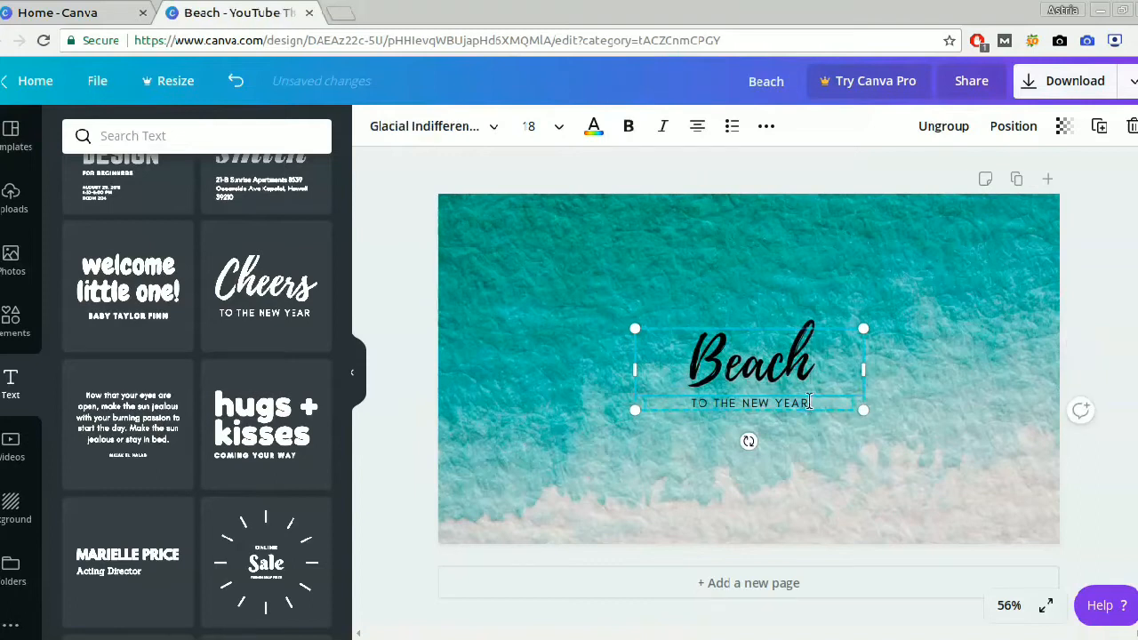
key("BackSpace")
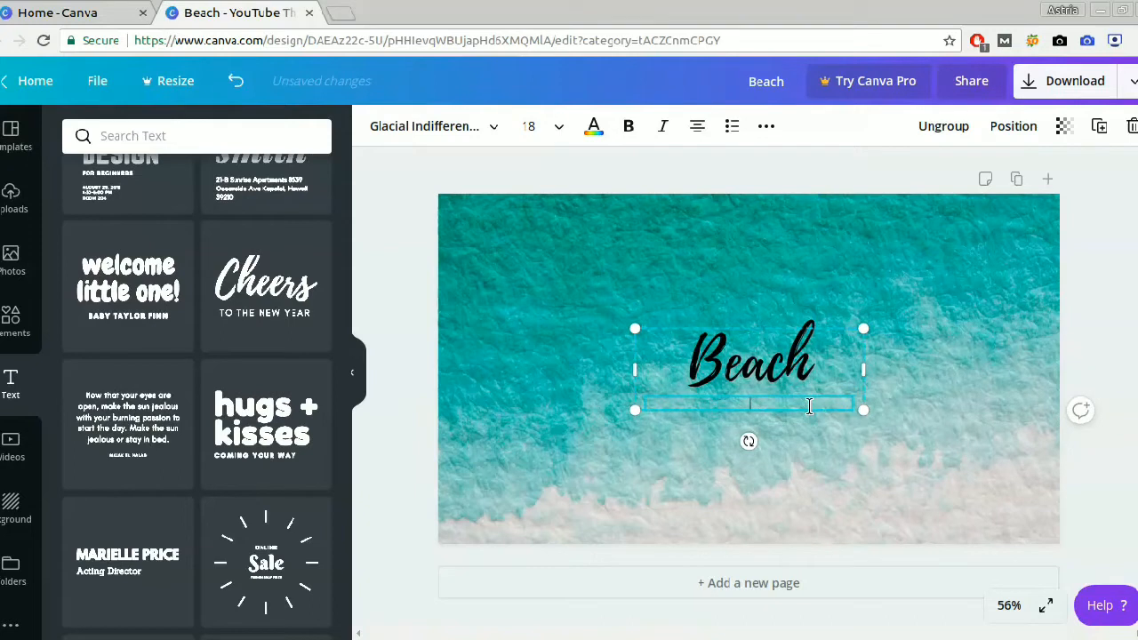
left_click(953, 393)
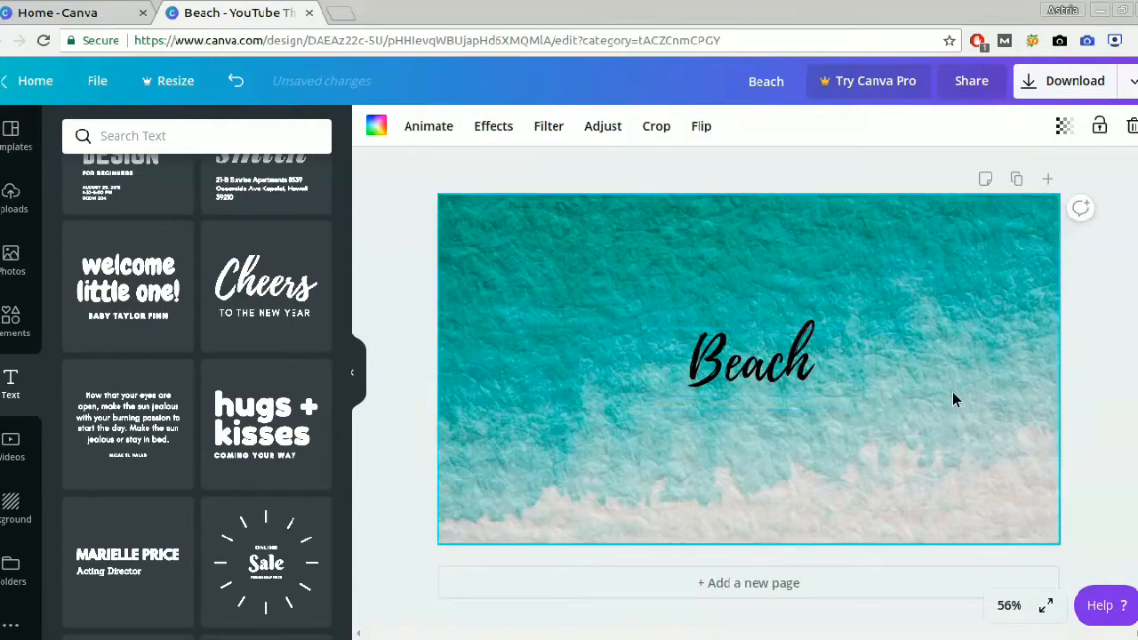
left_click(736, 359)
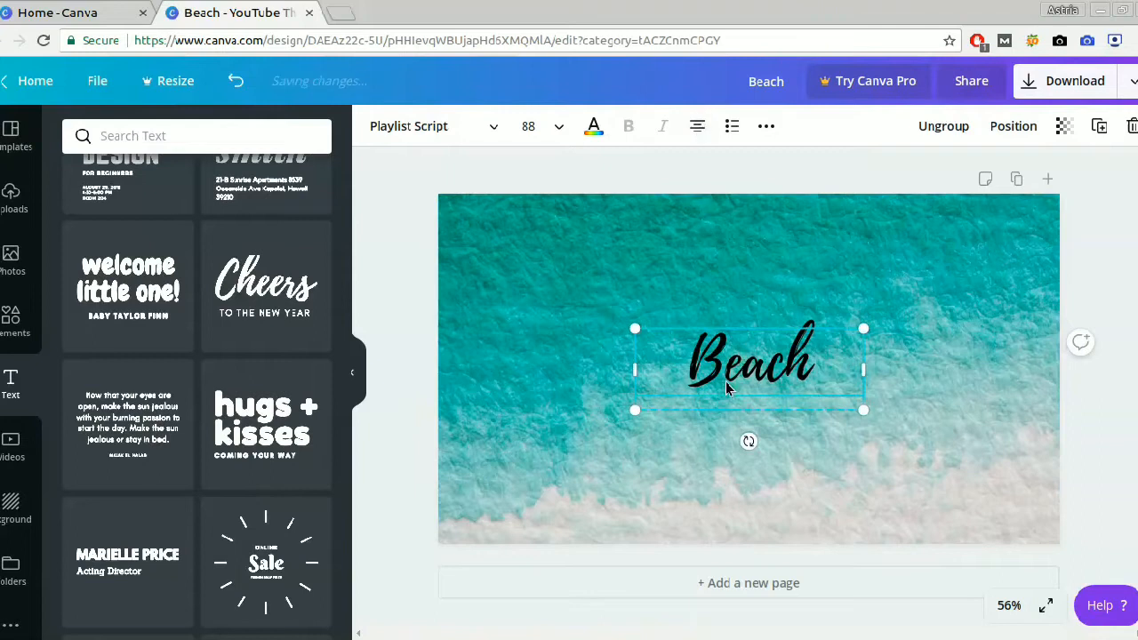
left_click(906, 352)
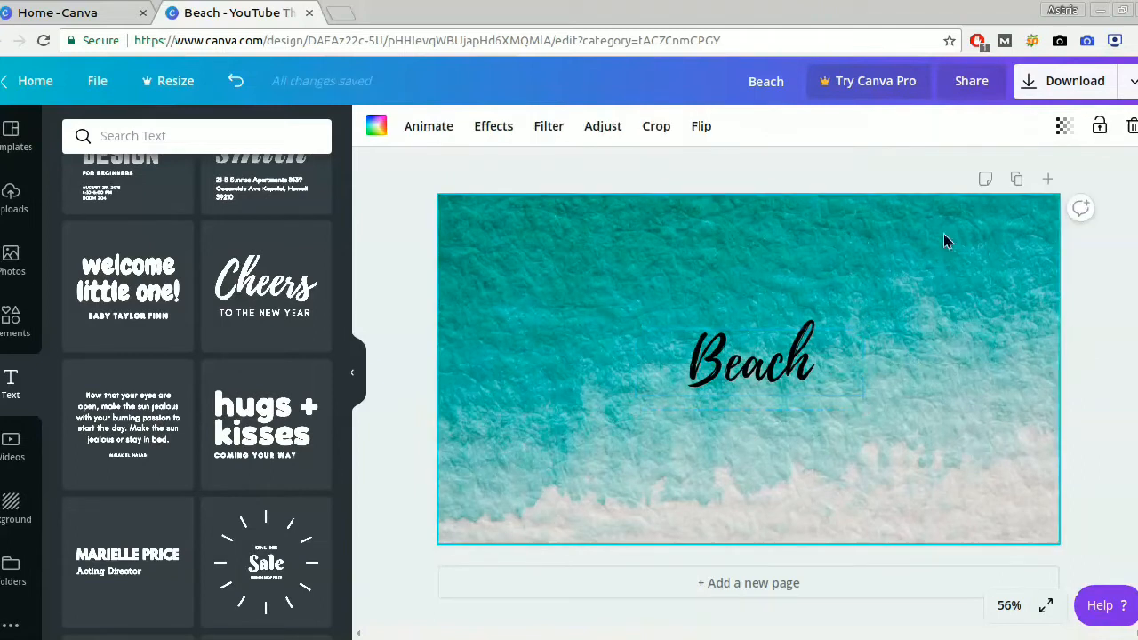
Duplicate the page and place another "Cheers to the New Year" text design just below "Beach" on the copy.
left_click(1017, 180)
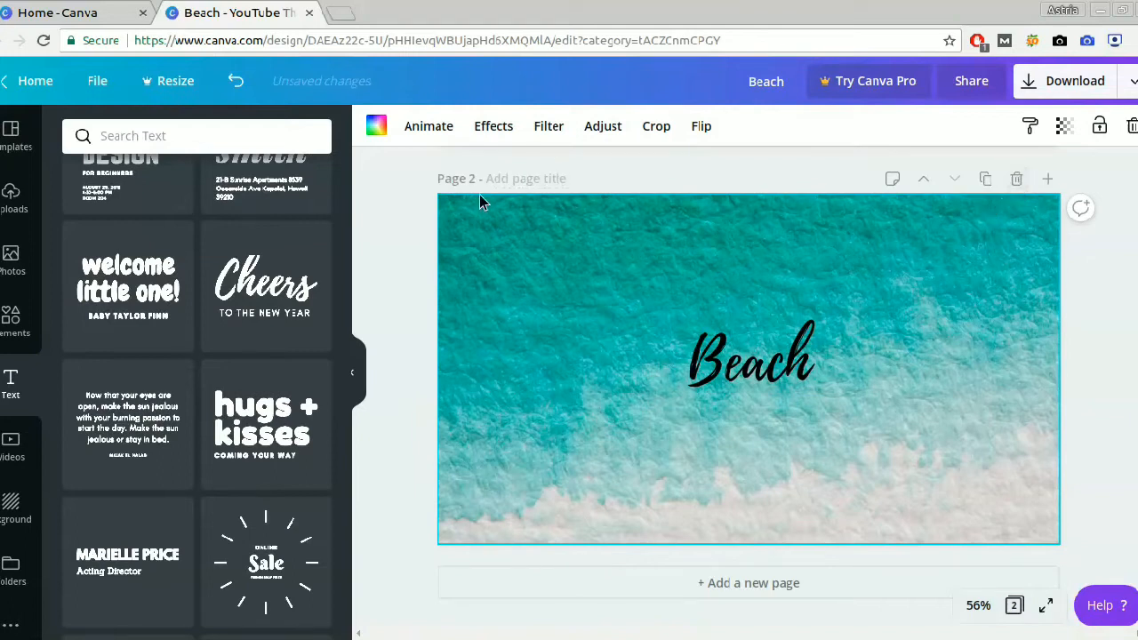
left_click(238, 316)
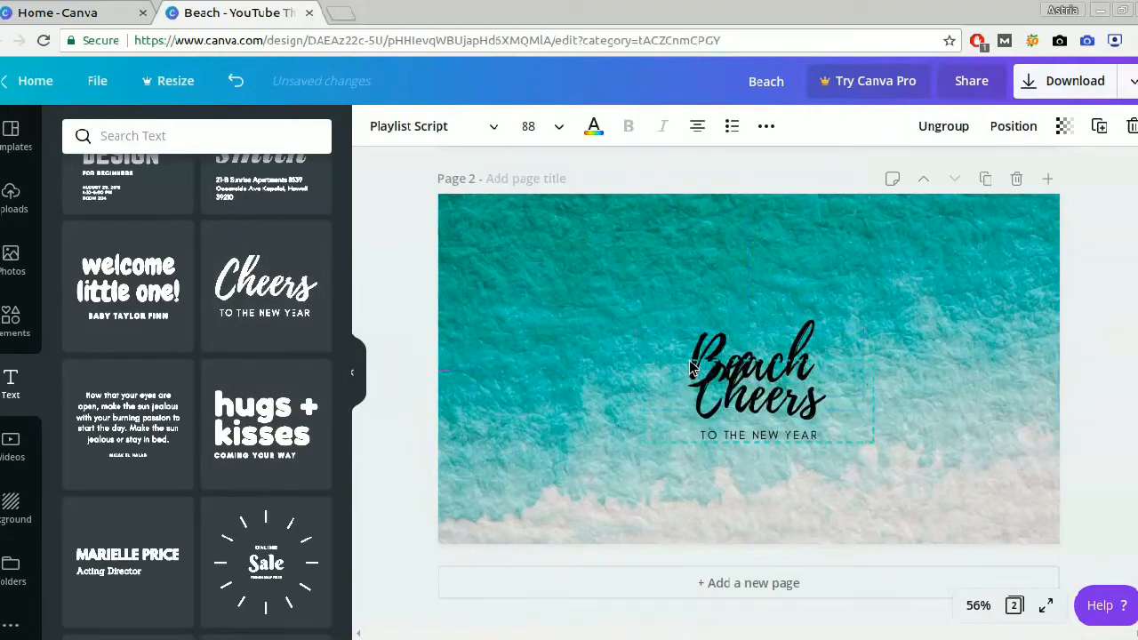
left_click_drag(705, 401, 714, 421)
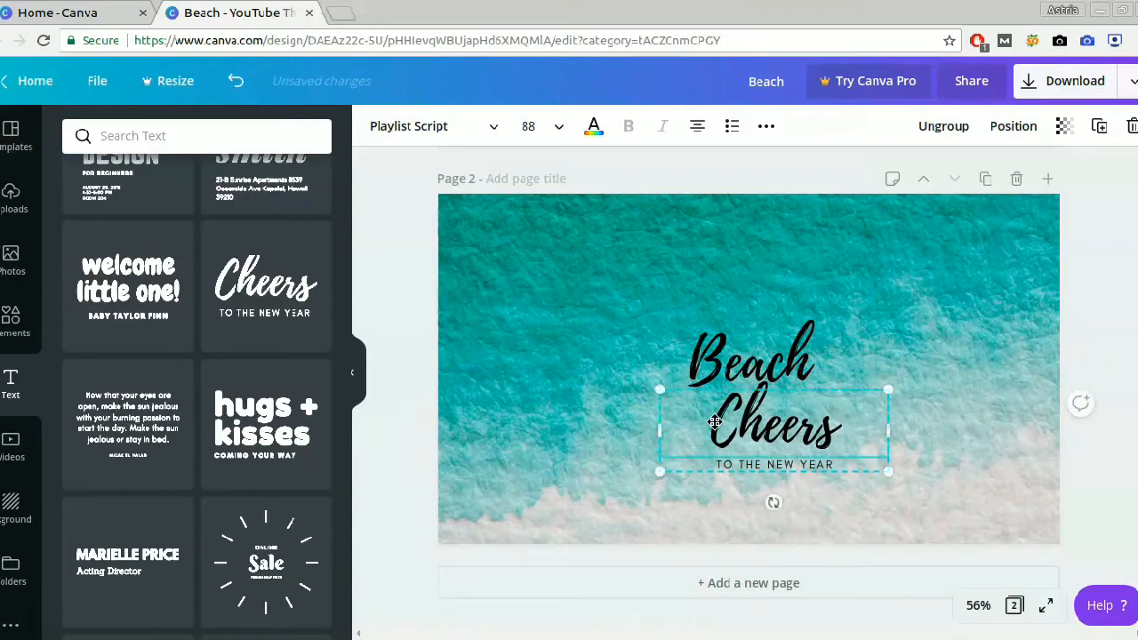
Replace the word "Cheers" in the second script heading with "Babes".
double_click(843, 430)
key("BackSpace")
key("BackSpace")
key("BackSpace")
key("BackSpace")
key("BackSpace")
key("BackSpace")
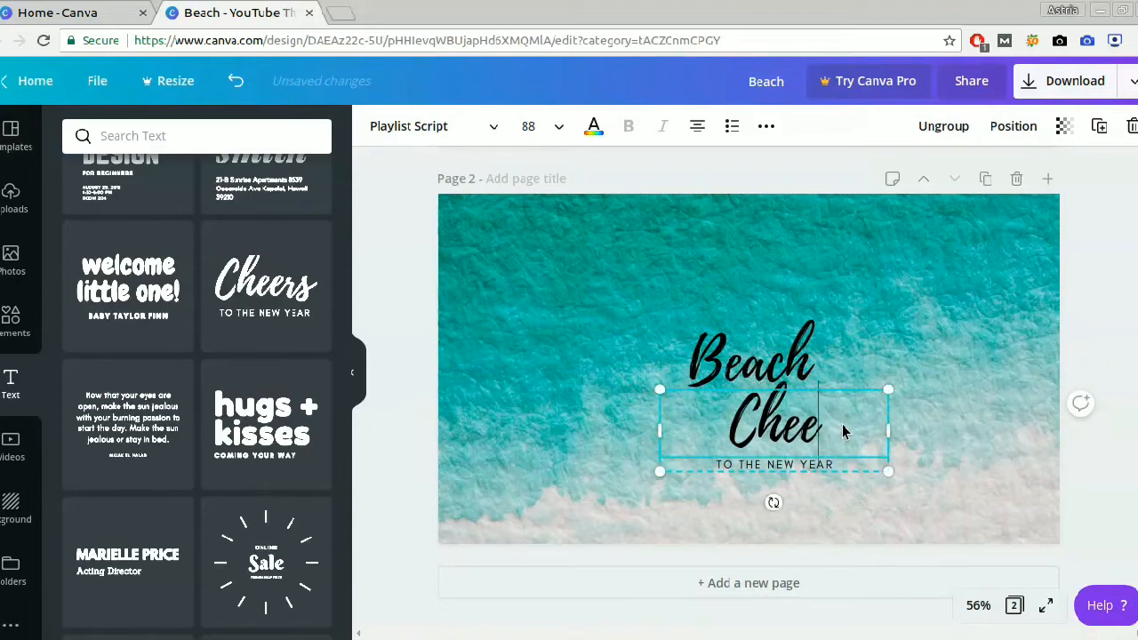
type("B")
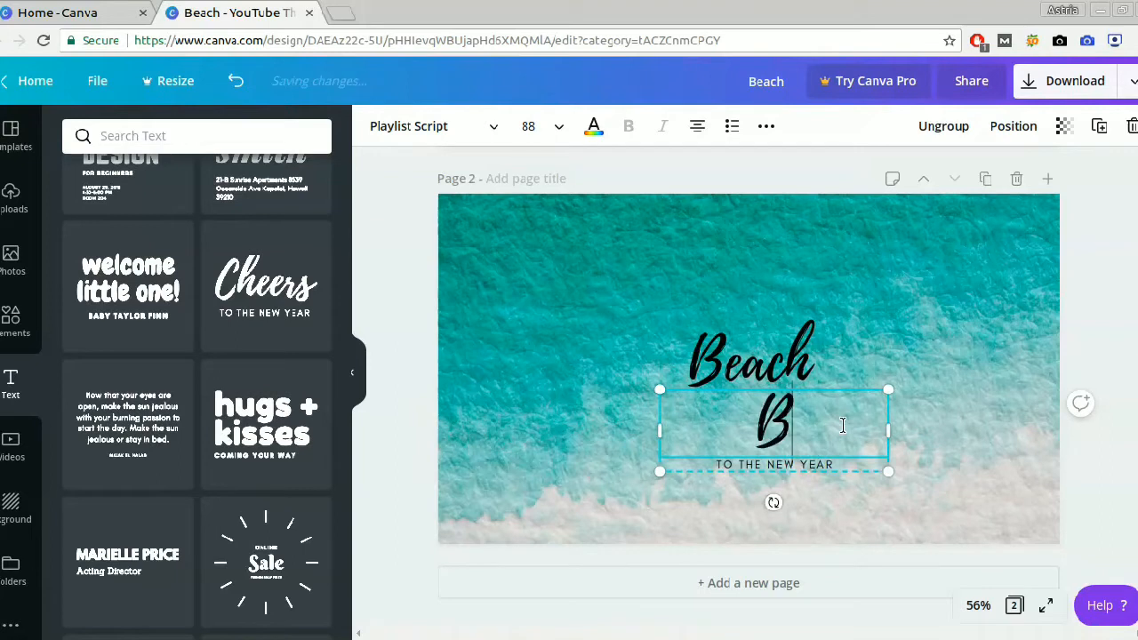
type("abes")
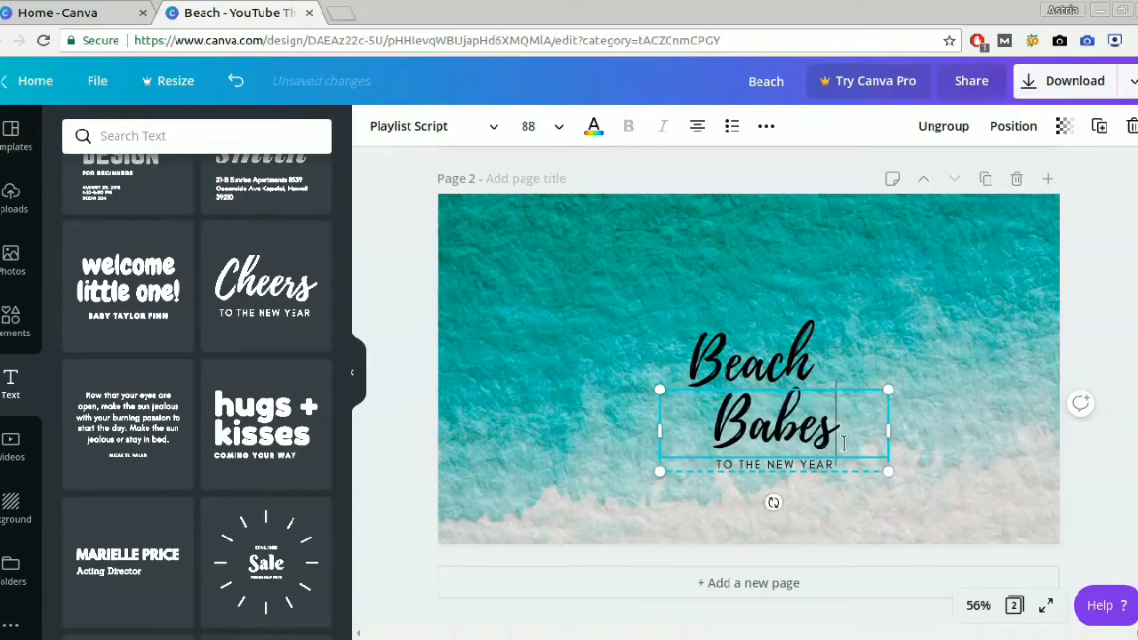
Delete the "TO THE NEW YEAR" text beneath the "Babes" heading.
left_click(840, 465)
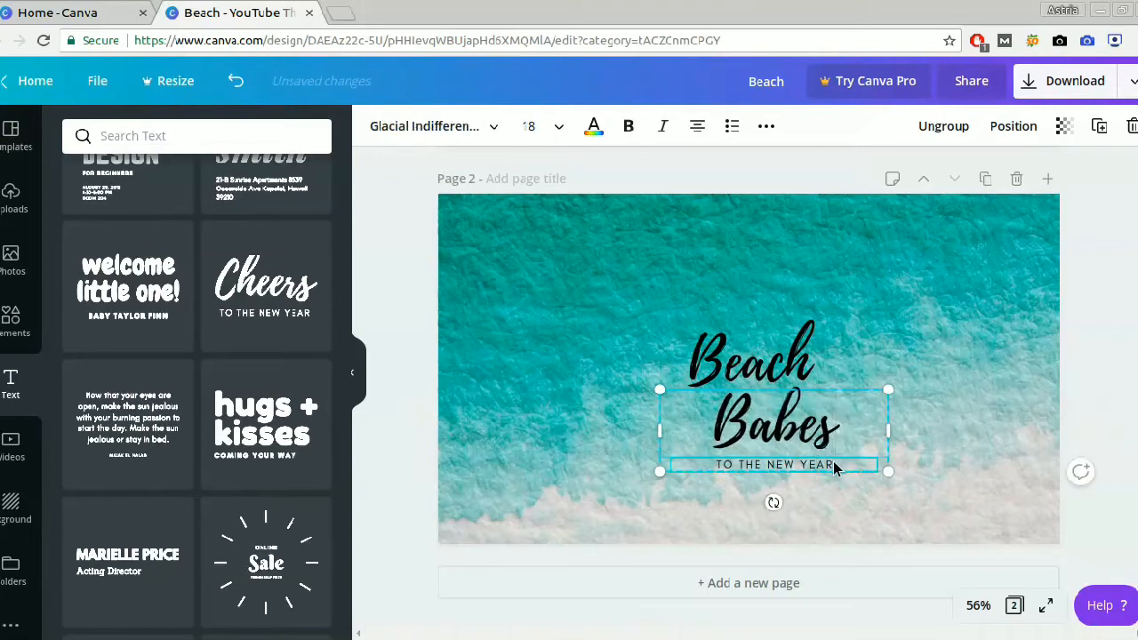
key("BackSpace")
key("BackSpace")
key("BackSpace")
key("BackSpace")
key("BackSpace")
key("BackSpace")
key("BackSpace")
key("BackSpace")
key("BackSpace")
key("BackSpace")
key("BackSpace")
key("BackSpace")
key("BackSpace")
key("BackSpace")
key("BackSpace")
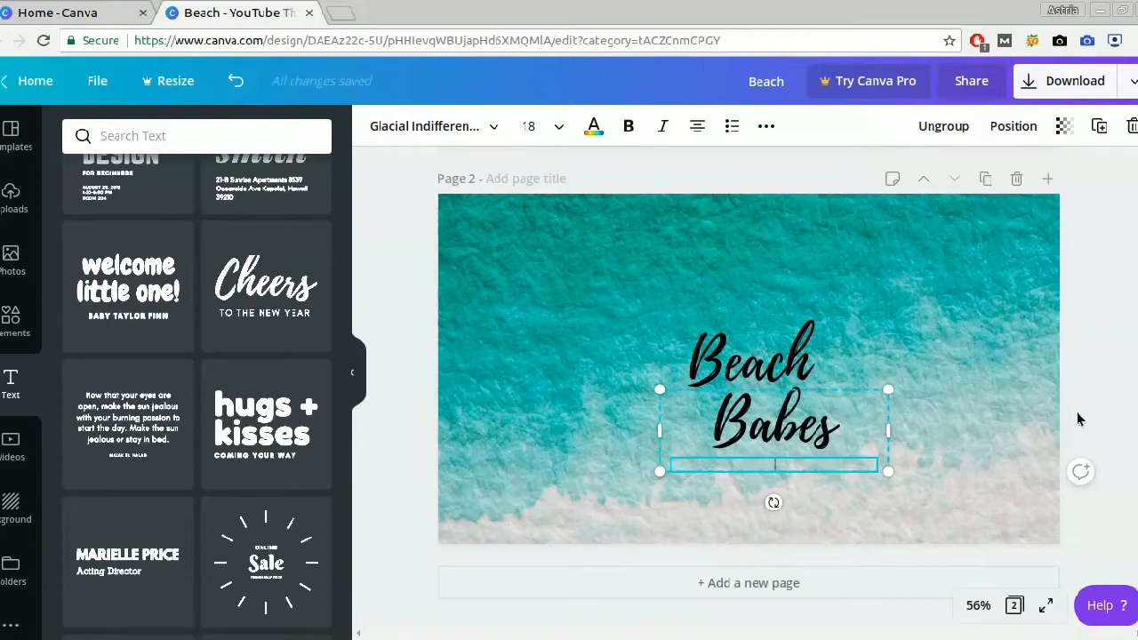
left_click(982, 409)
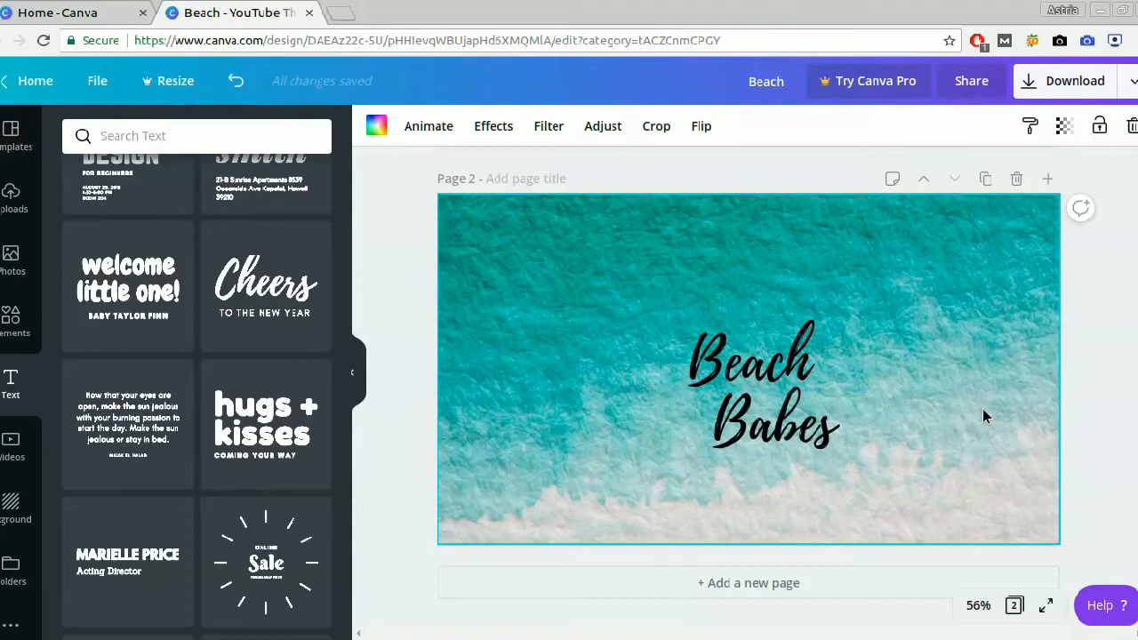
Duplicate page 2 and search the design elements for "pineapples" to use on the copy.
left_click(985, 181)
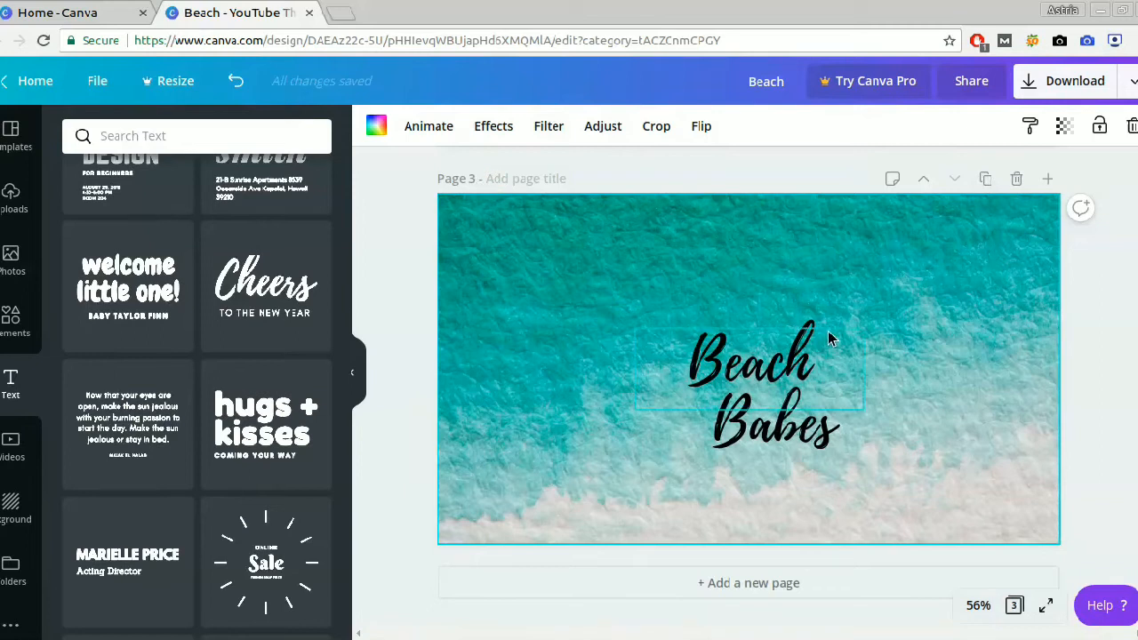
left_click(6, 334)
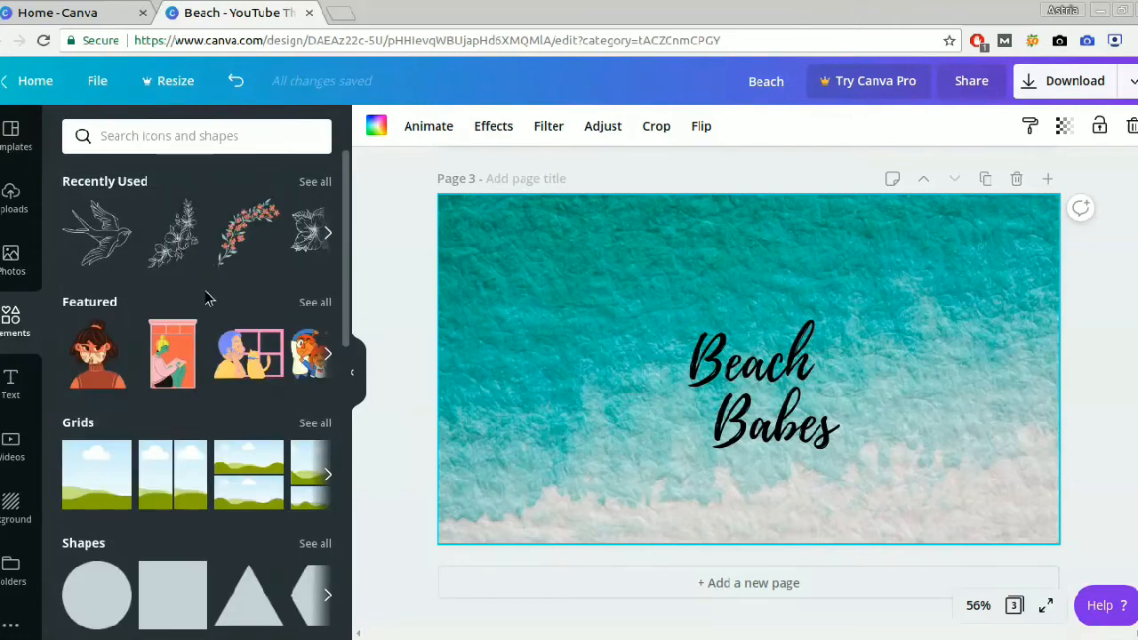
left_click(233, 136)
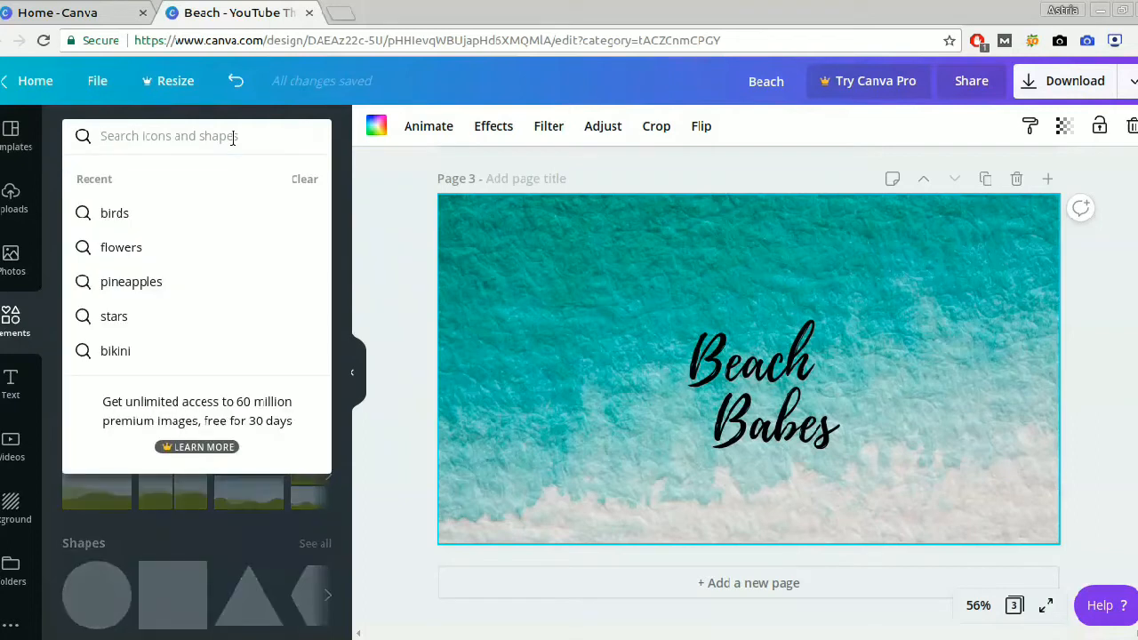
type("p")
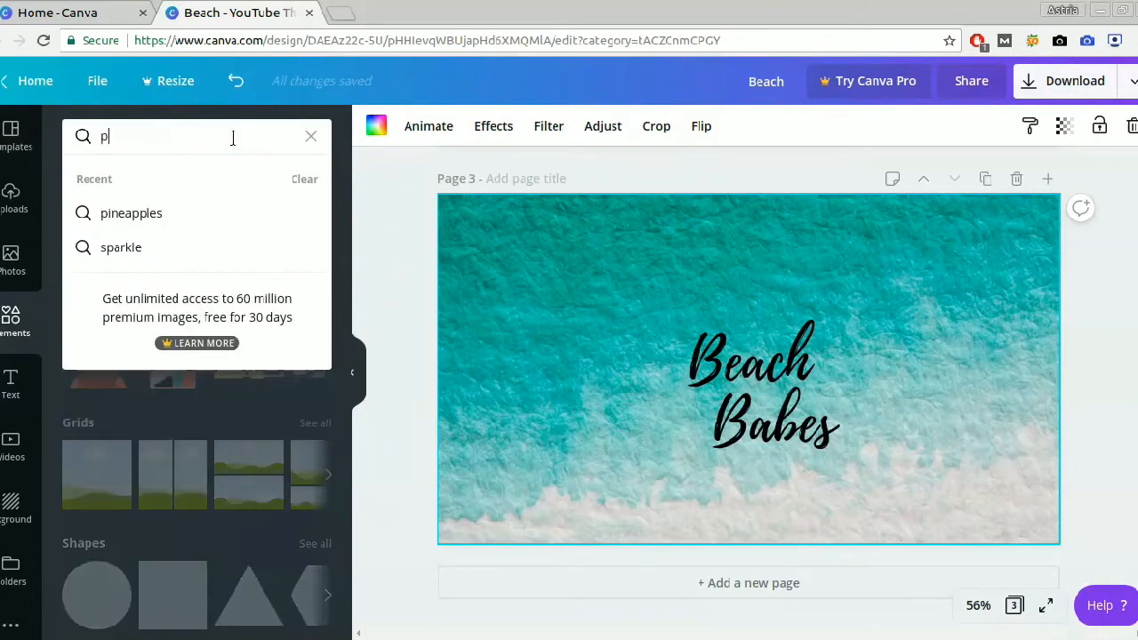
left_click(207, 214)
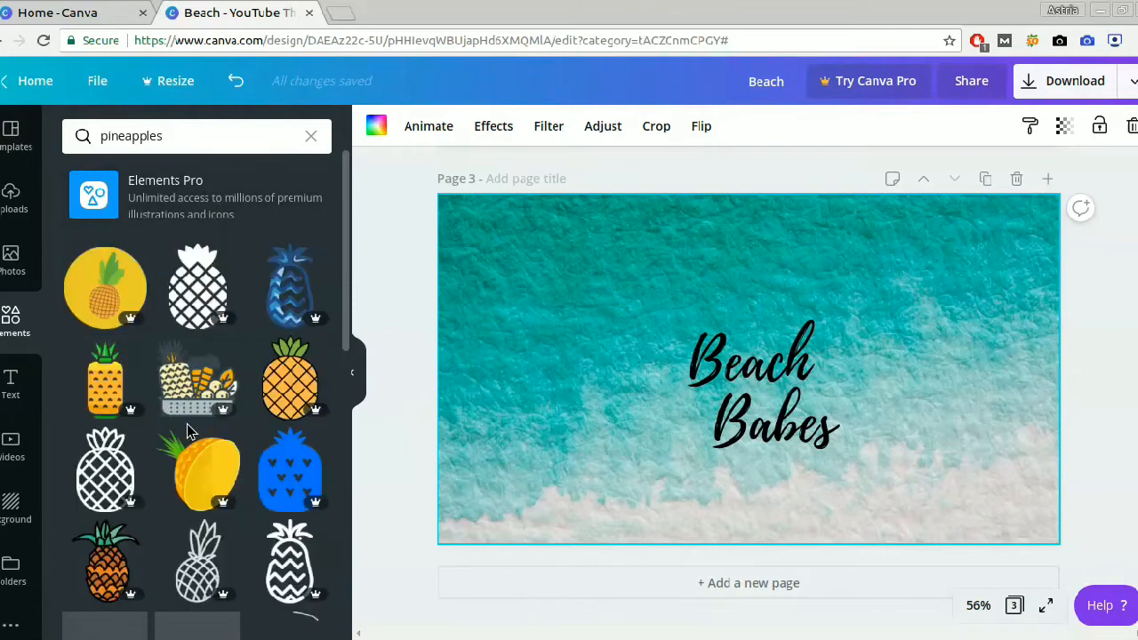
scroll(187, 423, "down", 5)
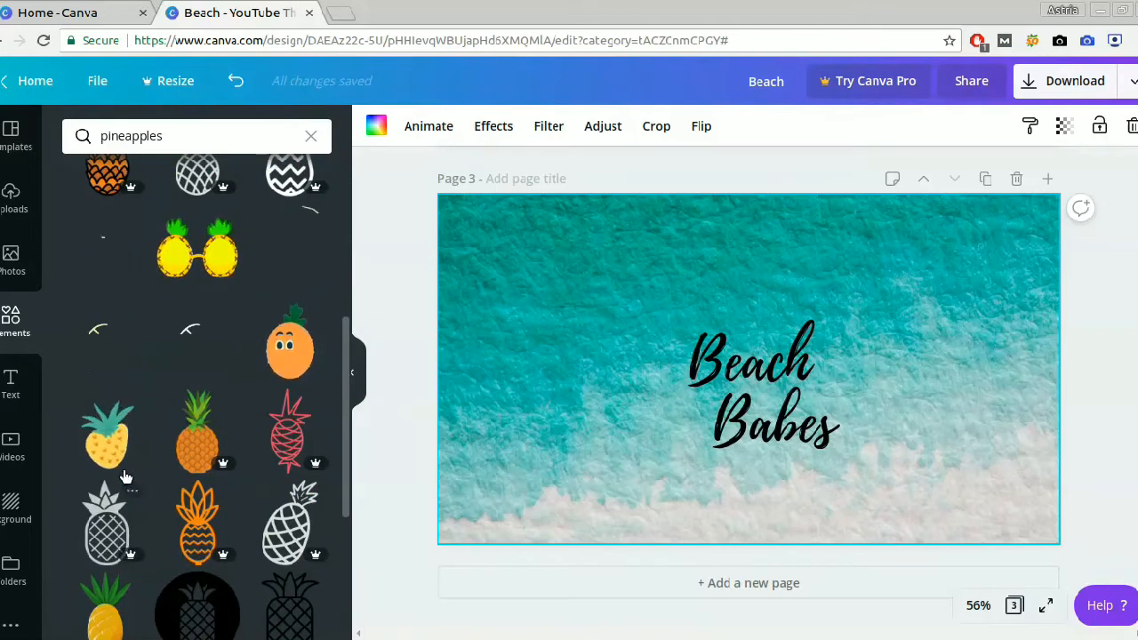
Add the animated pineapple sunglasses graphic to page 3, shrink it slightly and centre it around the "Beach Babes" text.
left_click(170, 250)
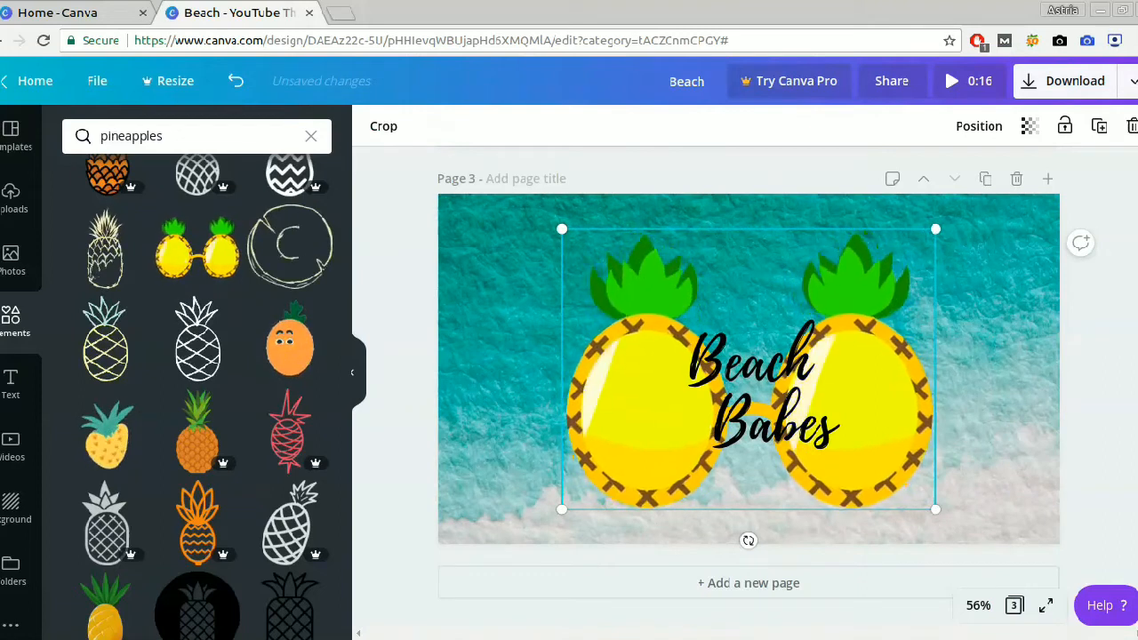
left_click_drag(935, 508, 893, 477)
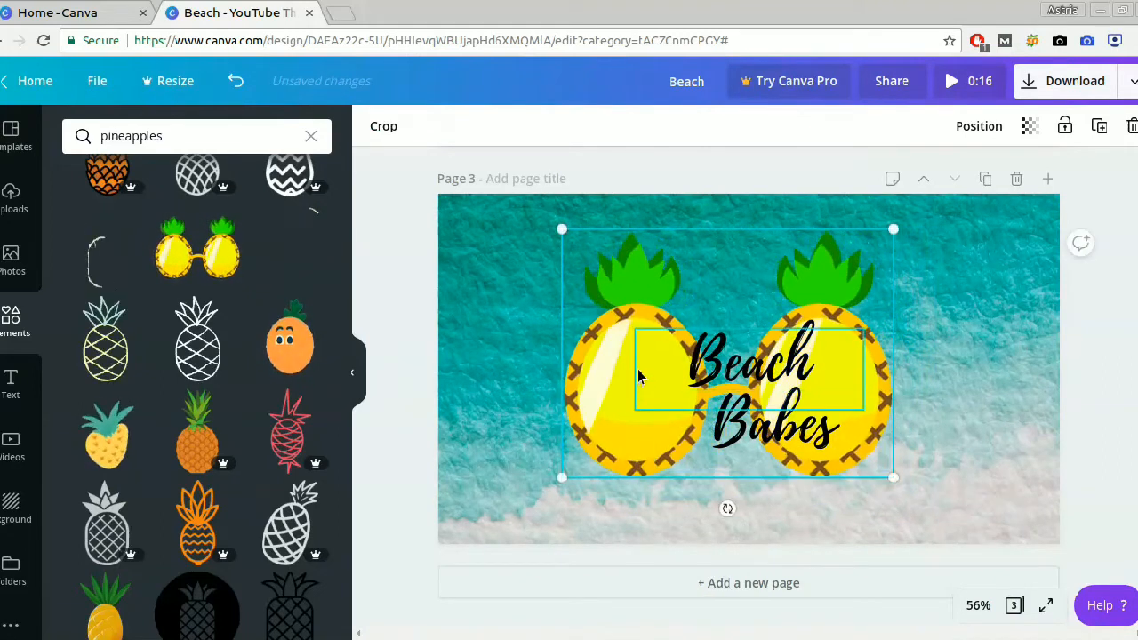
left_click_drag(609, 359, 637, 376)
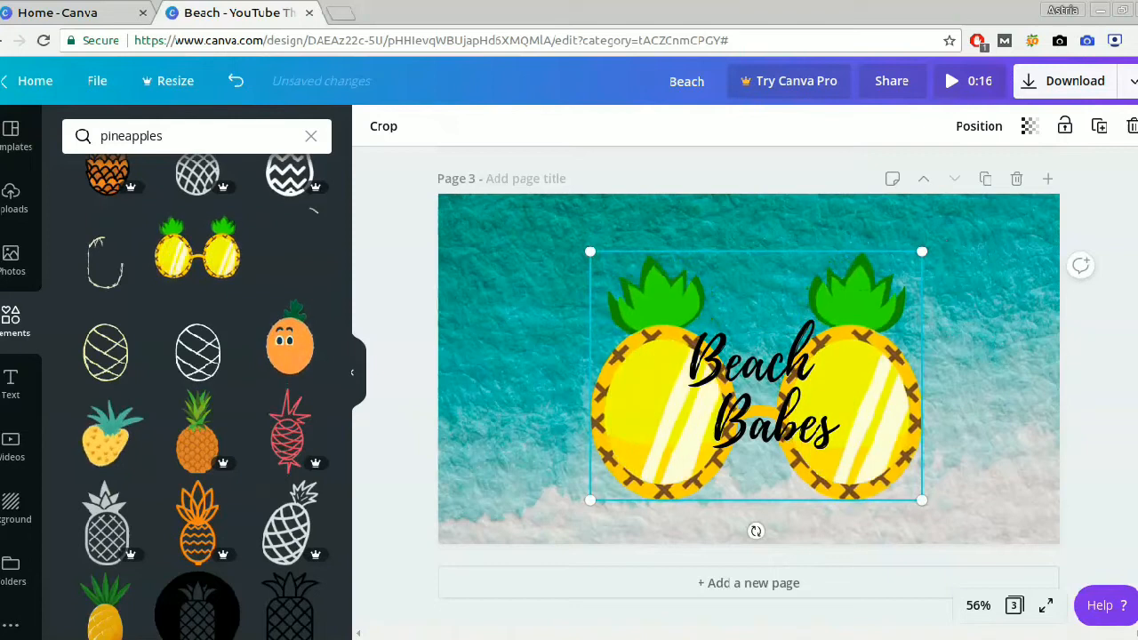
Shrink the pineapple sunglasses on page 3 a little more and recentre them around the "Beach Babes" text.
left_click_drag(921, 251, 900, 268)
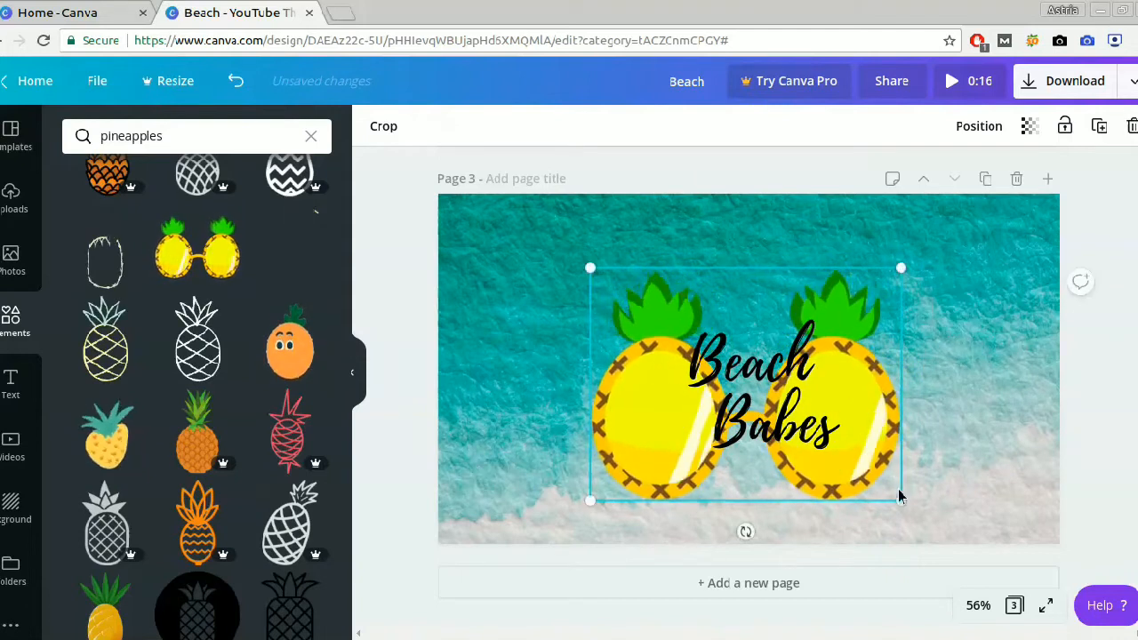
left_click_drag(900, 500, 893, 494)
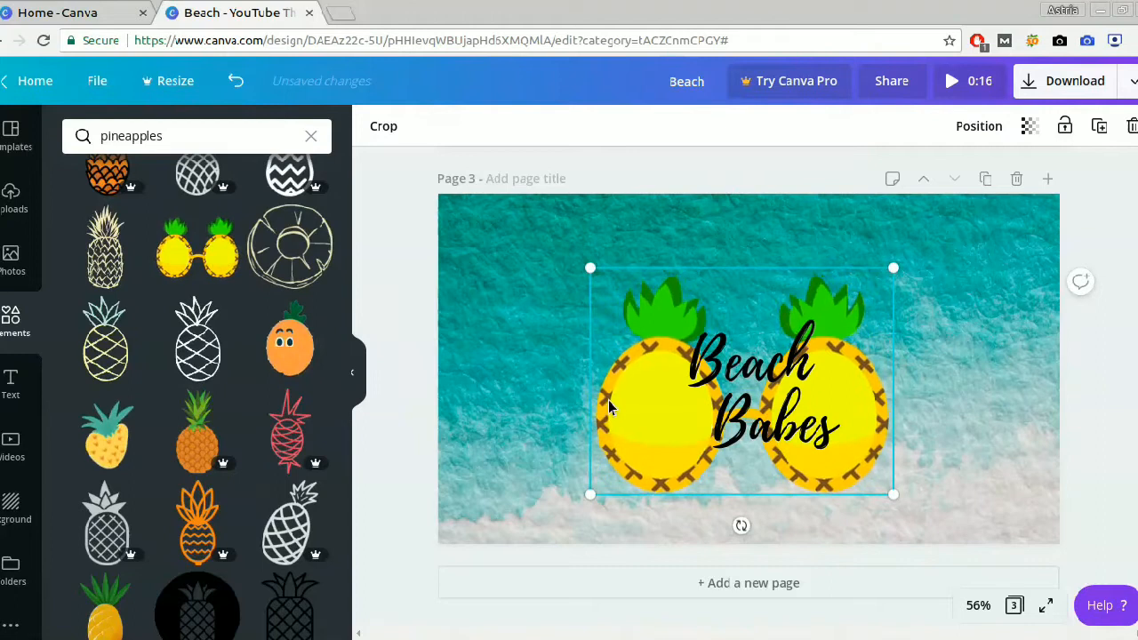
left_click_drag(606, 396, 625, 390)
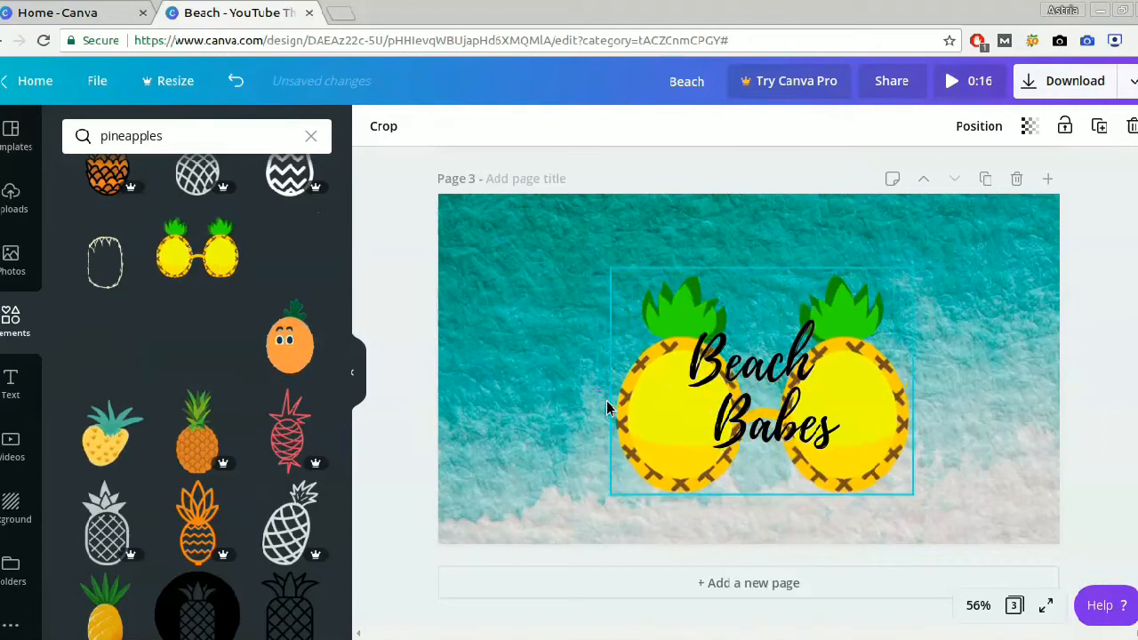
left_click(1040, 407)
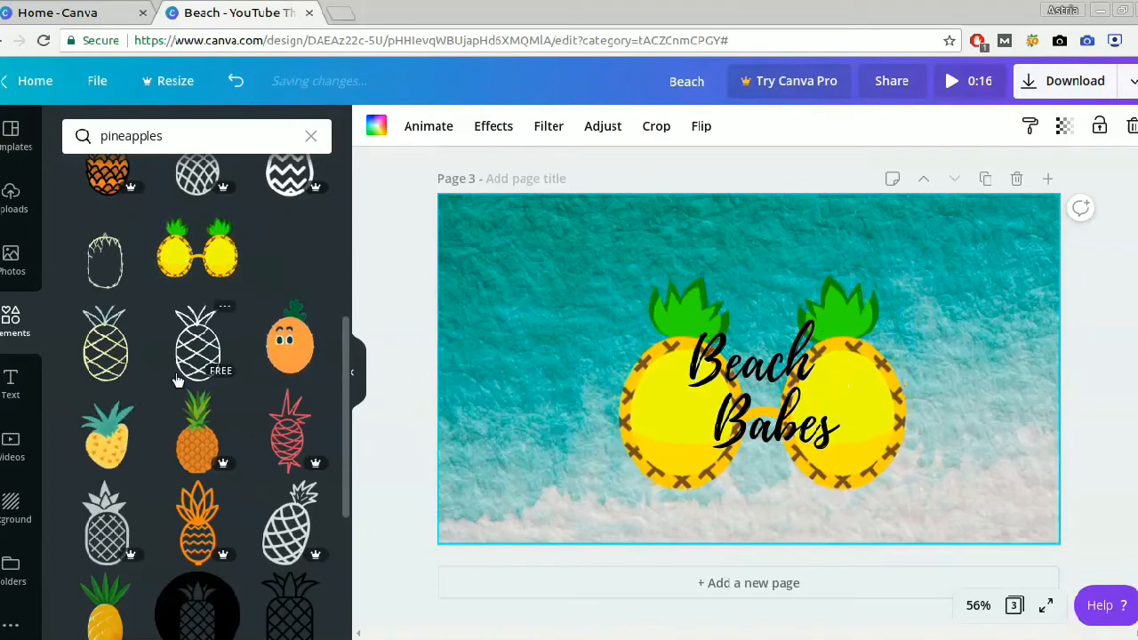
Browse further through the pineapple graphics, and clear the element search.
scroll(189, 387, "down", 5)
scroll(178, 380, "up", 3)
scroll(178, 380, "down", 5)
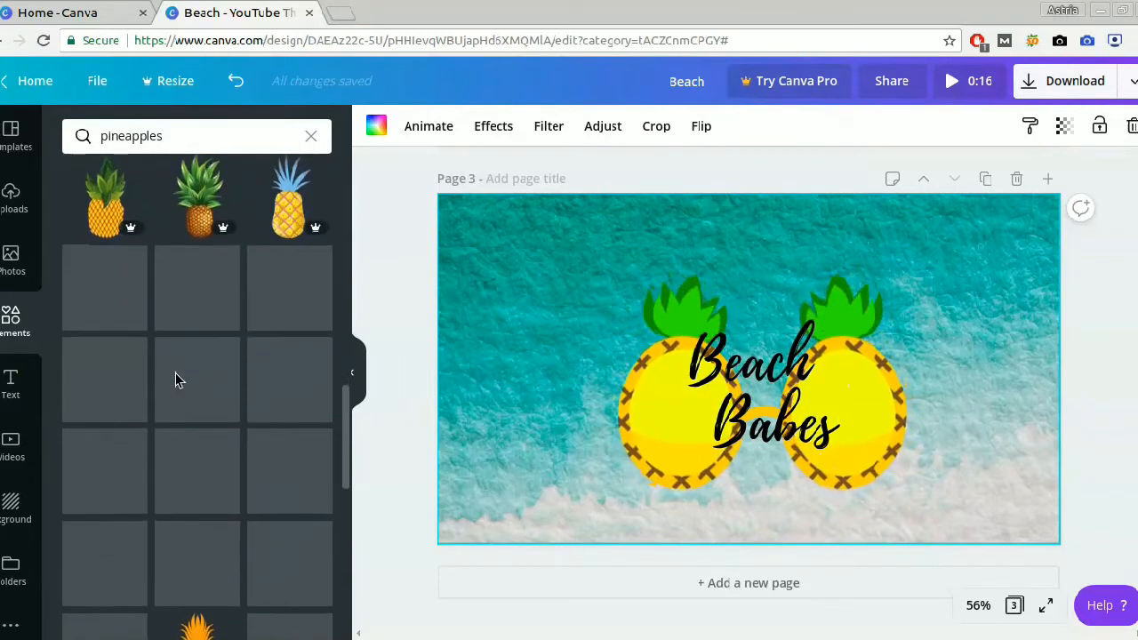
scroll(175, 379, "down", 1)
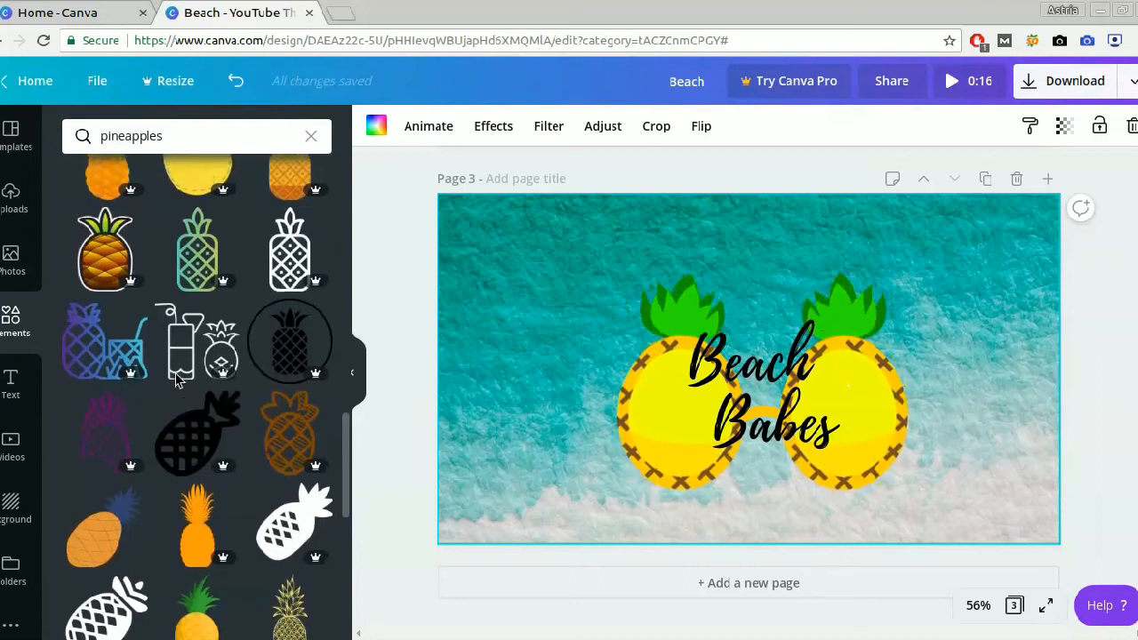
scroll(177, 381, "up", 5)
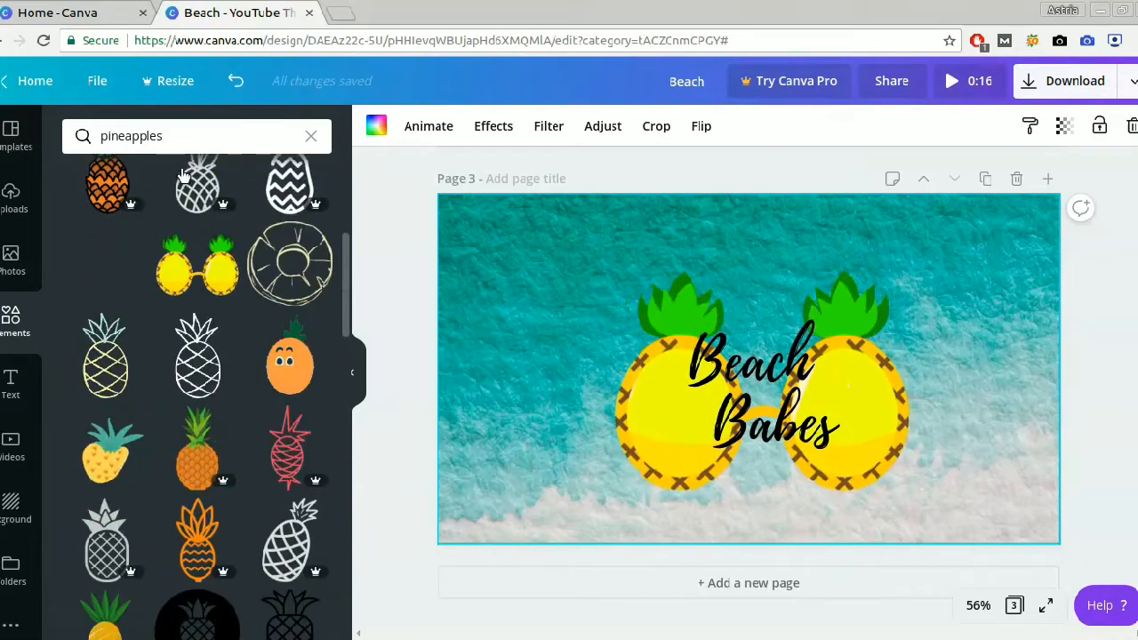
left_click(310, 138)
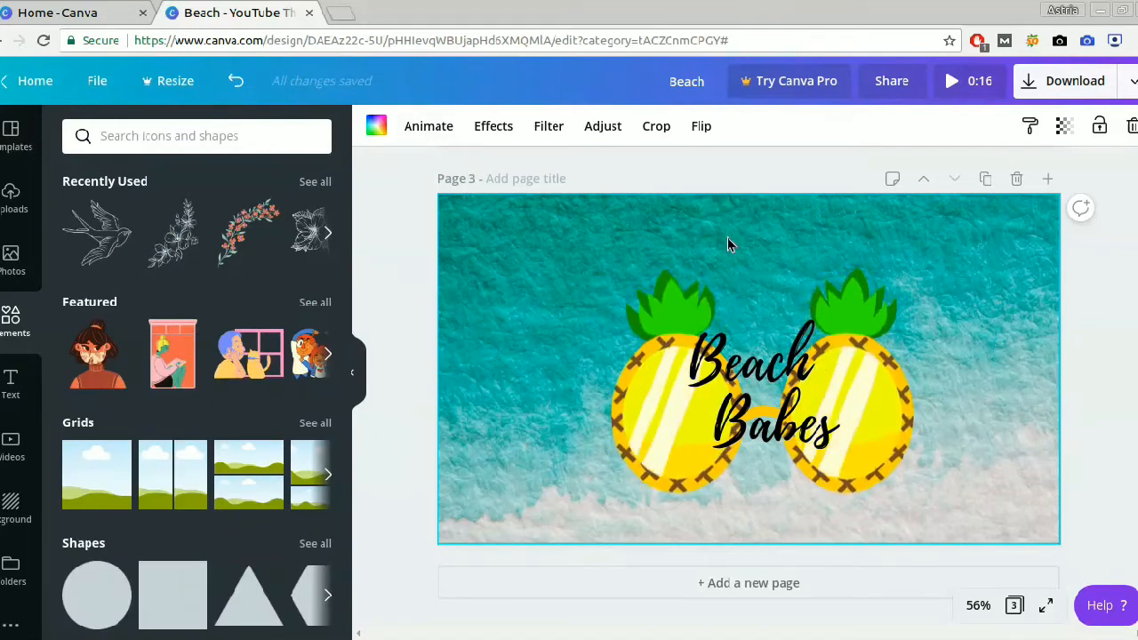
Preview the three-page animation and review the download file types, leaving Video (MP4) selected, and close the preview.
scroll(962, 259, "up", 10)
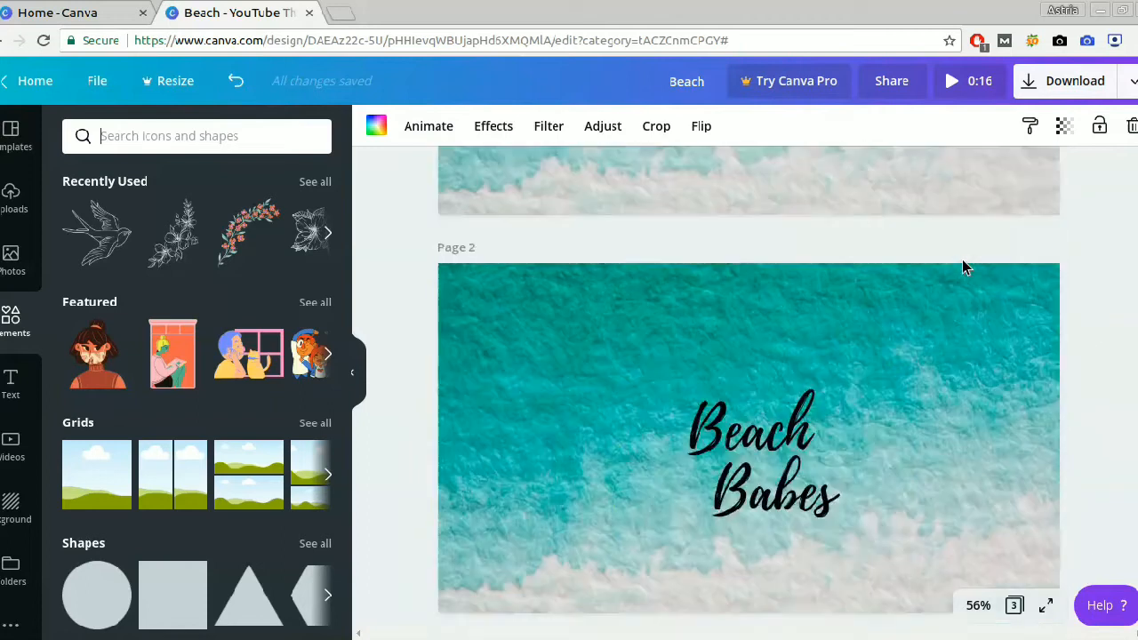
left_click(955, 78)
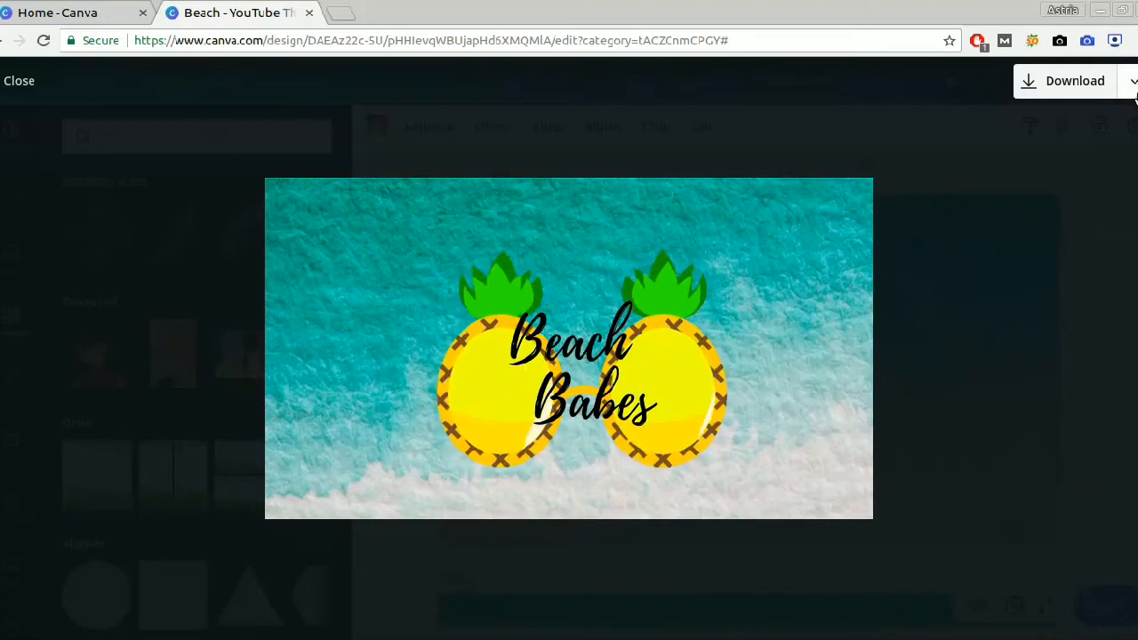
left_click(1134, 81)
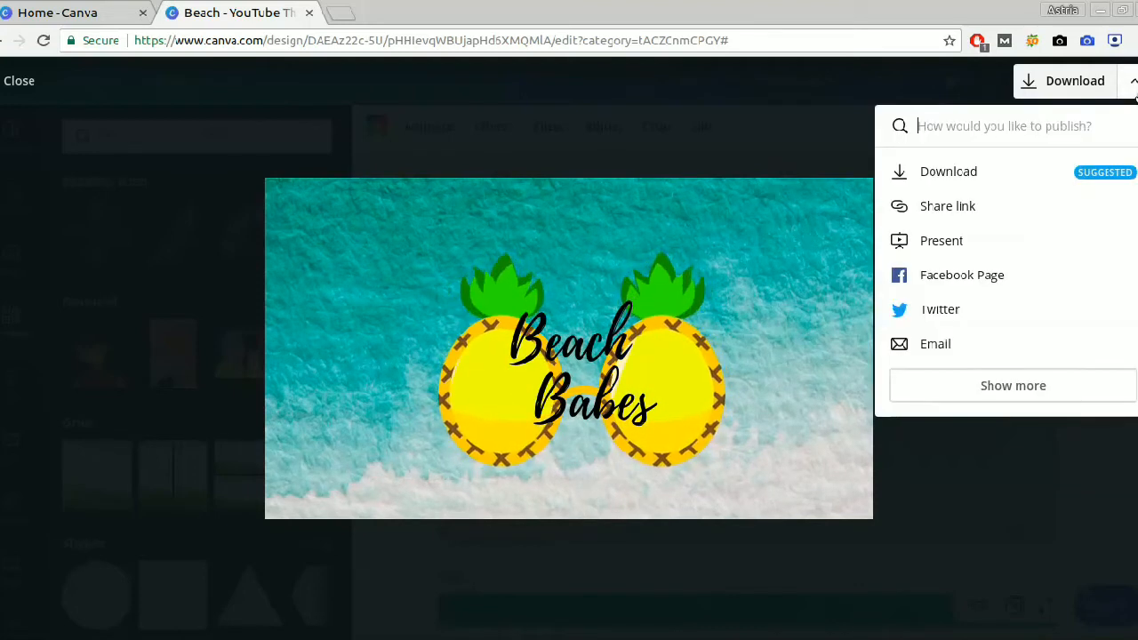
left_click(964, 172)
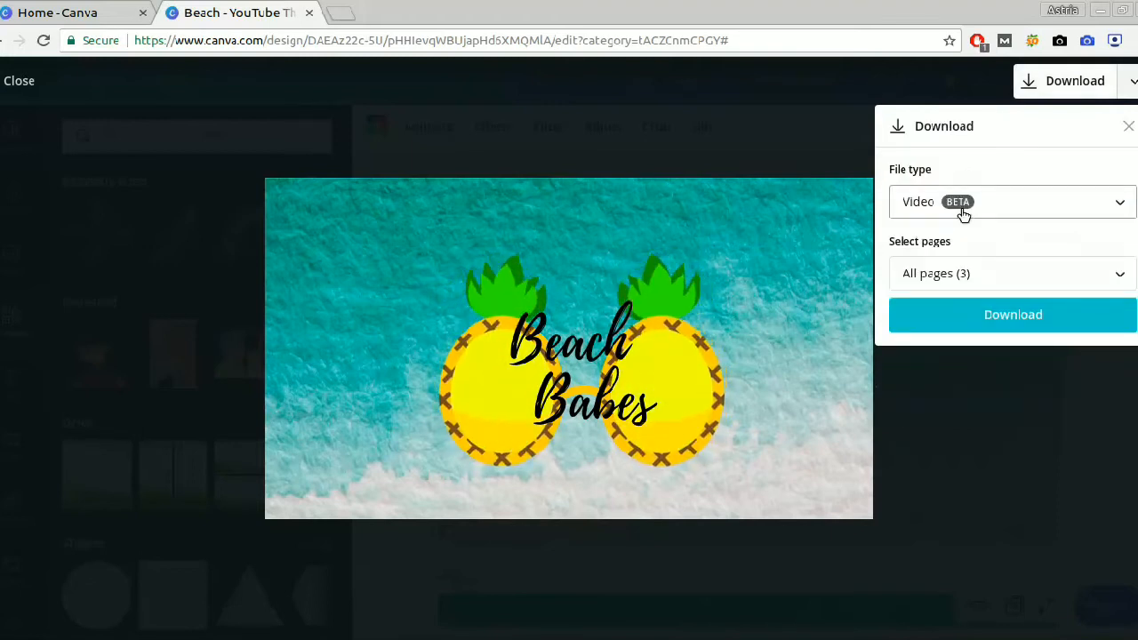
left_click(964, 213)
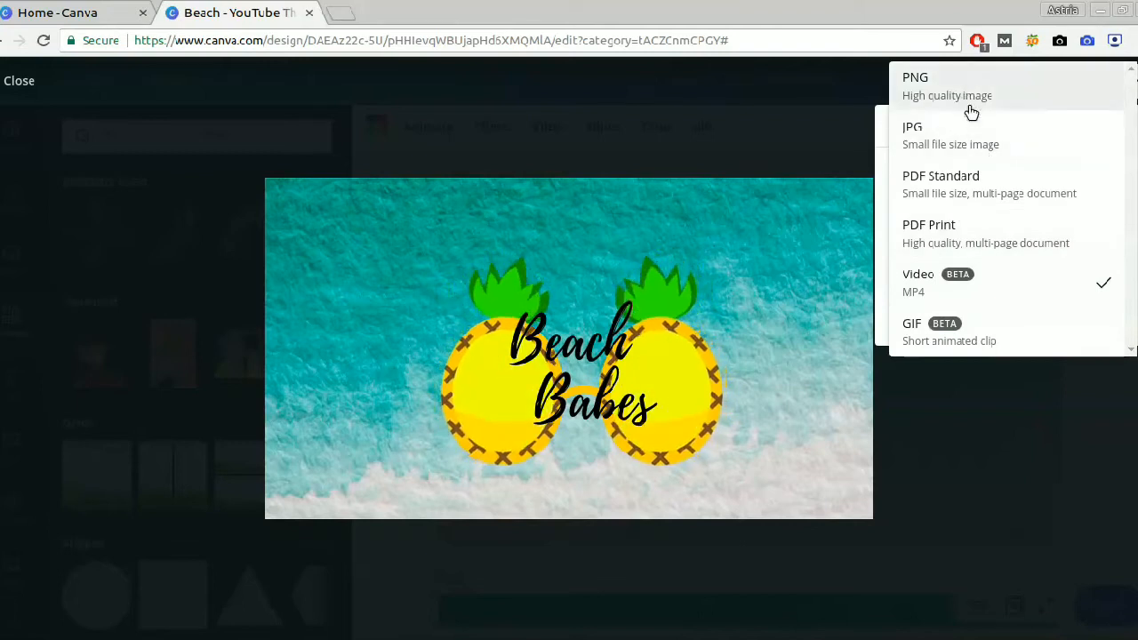
left_click(962, 284)
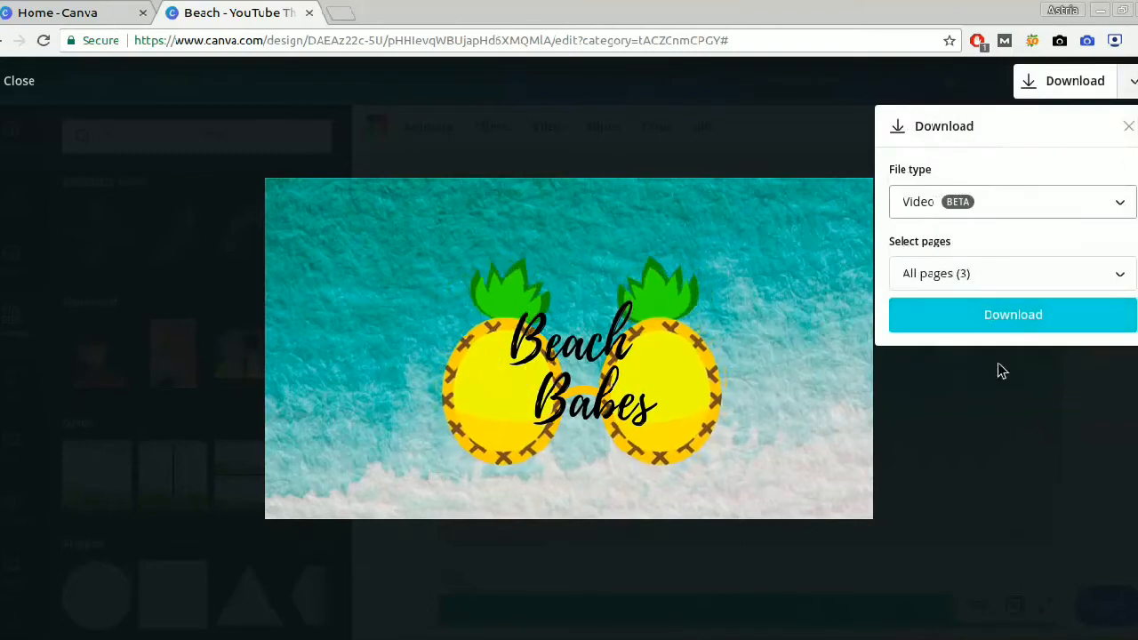
left_click(999, 391)
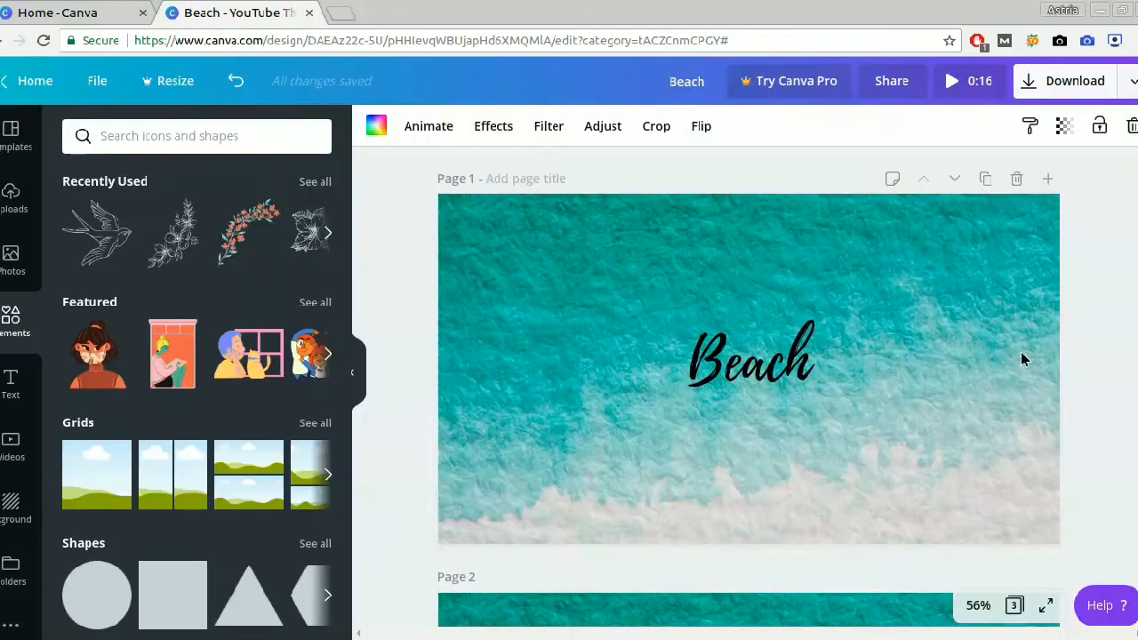
Delete page 3 with the pineapple sunglasses and page 2 with the "Beach Babes" text.
scroll(1059, 335, "down", 10)
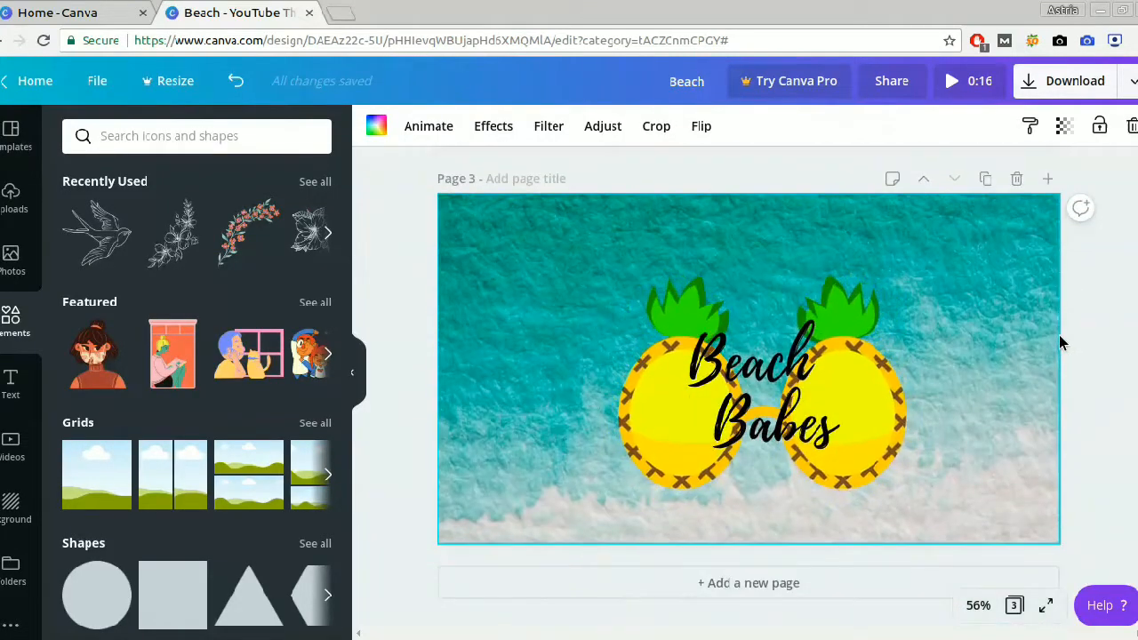
left_click(1016, 179)
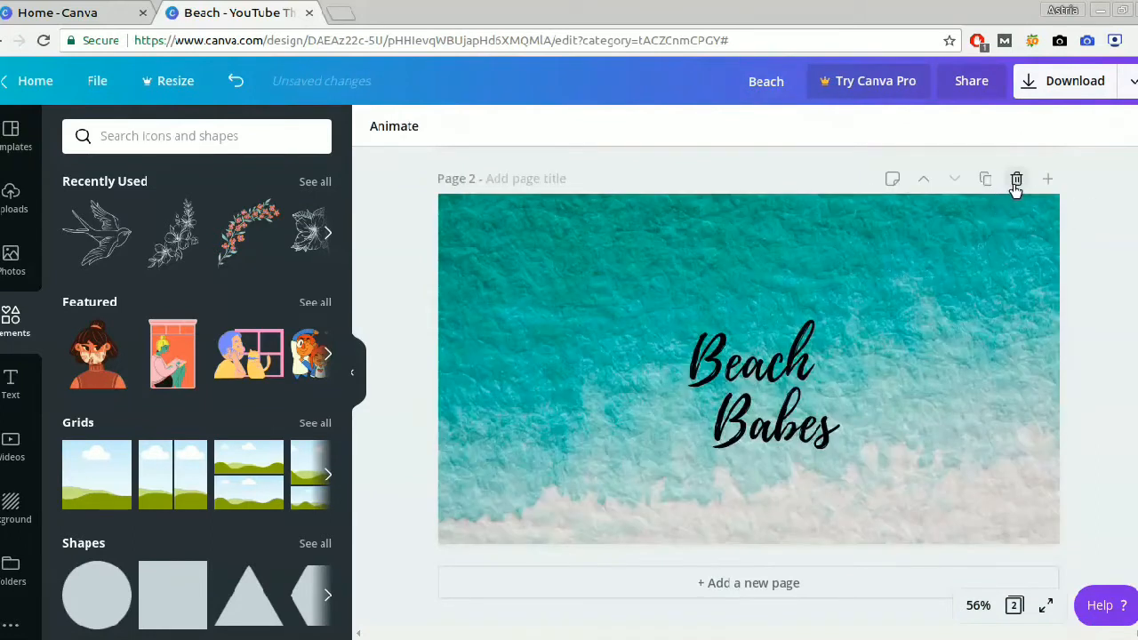
left_click(1016, 182)
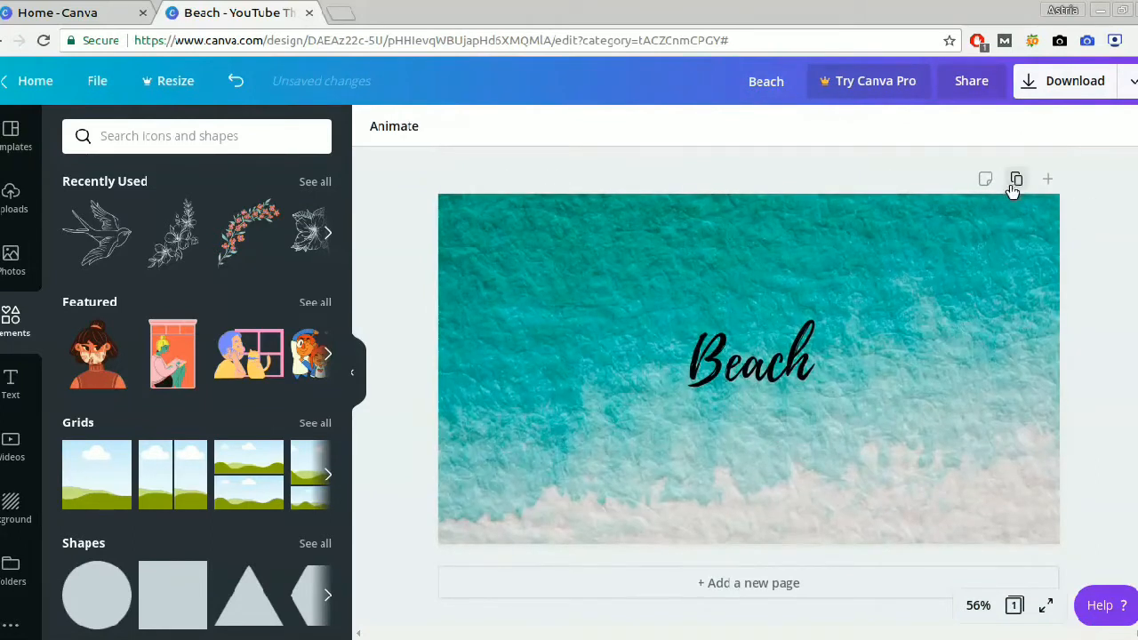
Remove the beach background image and the "Beach" text from the remaining page.
left_click(968, 277)
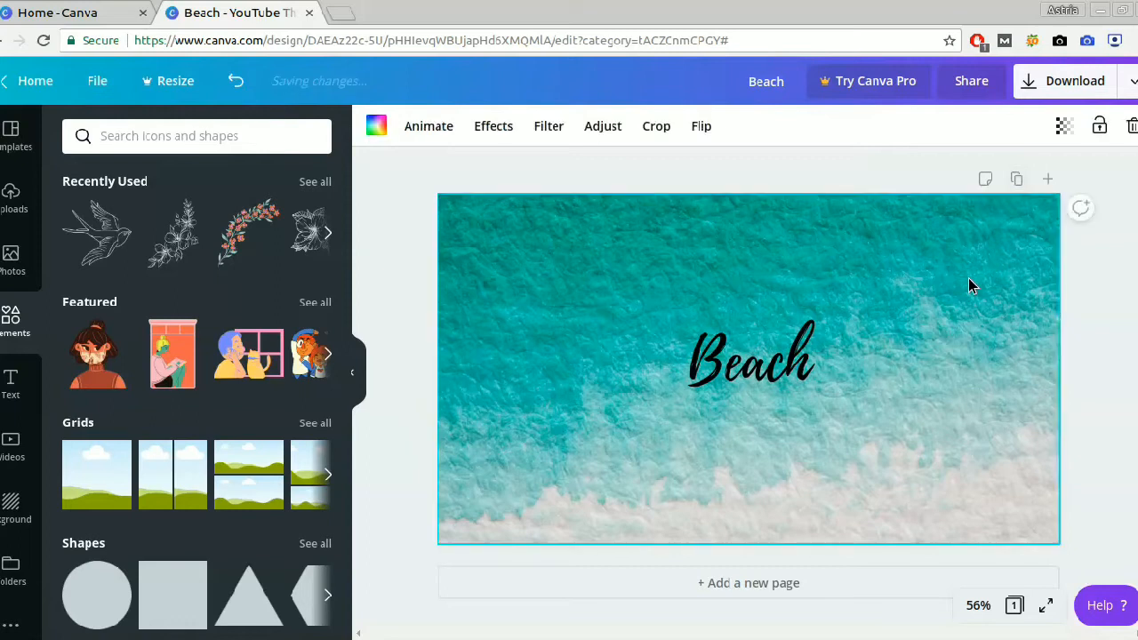
left_click(1131, 128)
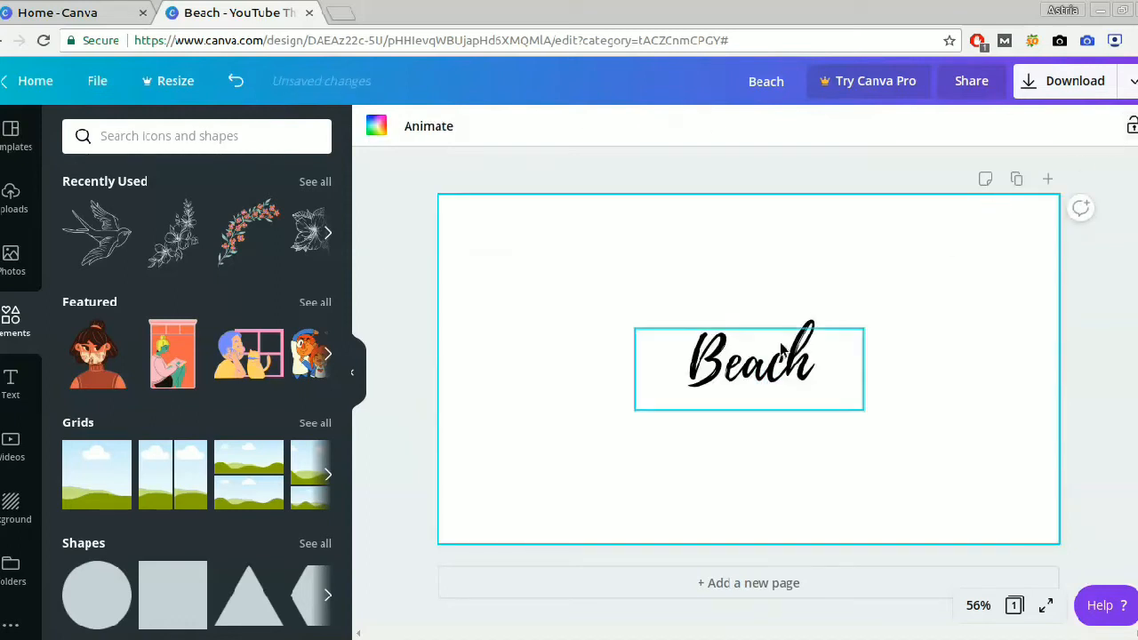
left_click(751, 364)
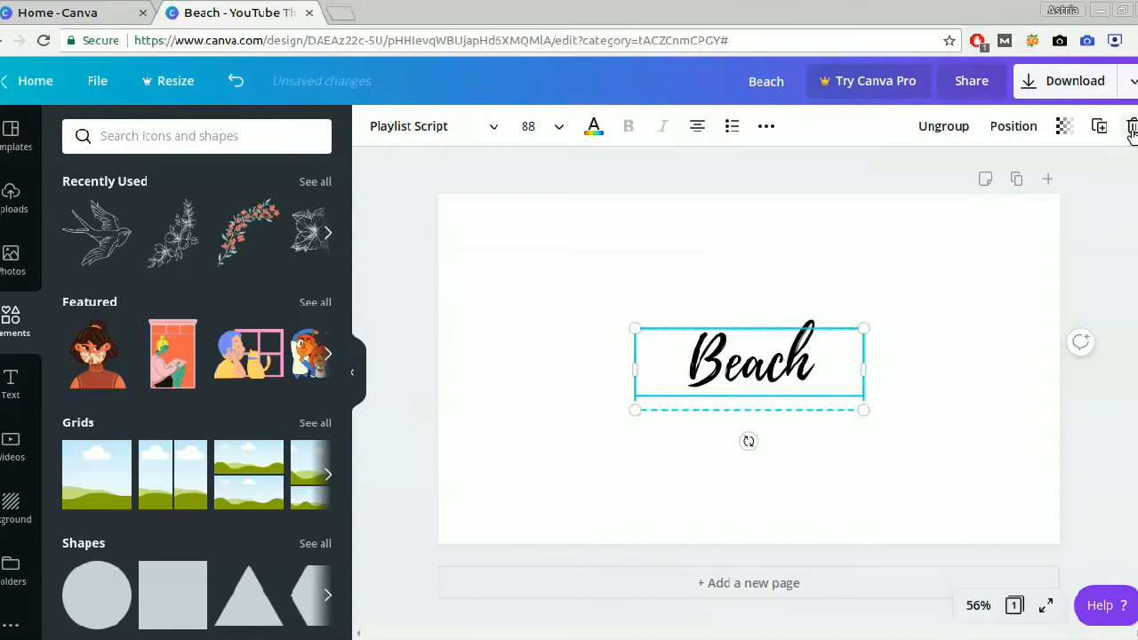
left_click(1132, 128)
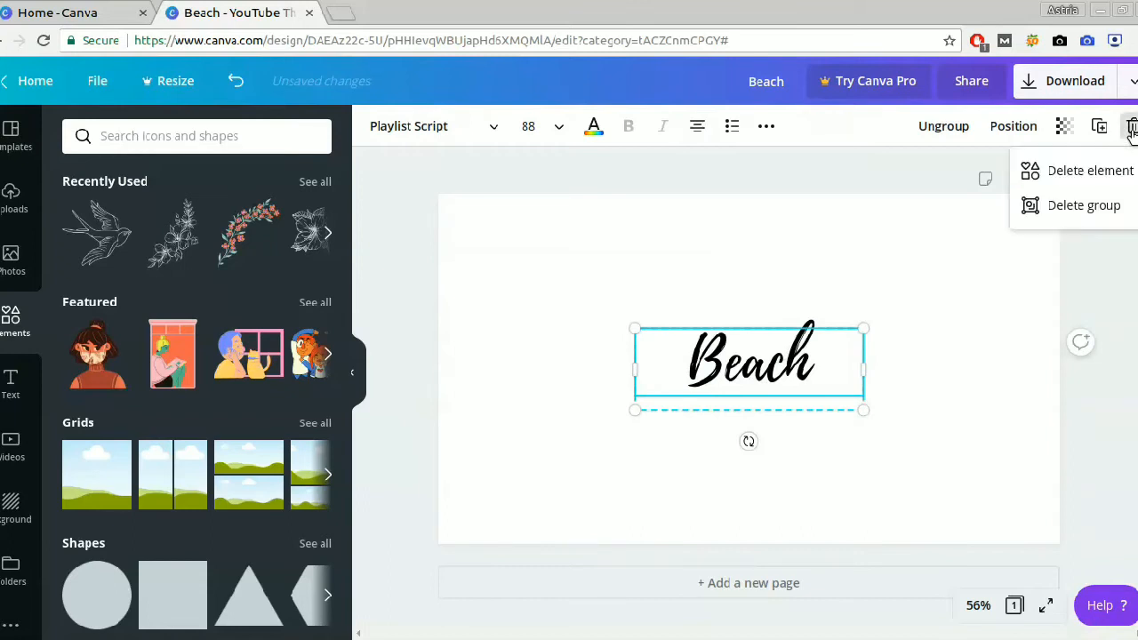
left_click(1092, 171)
left_click(612, 331)
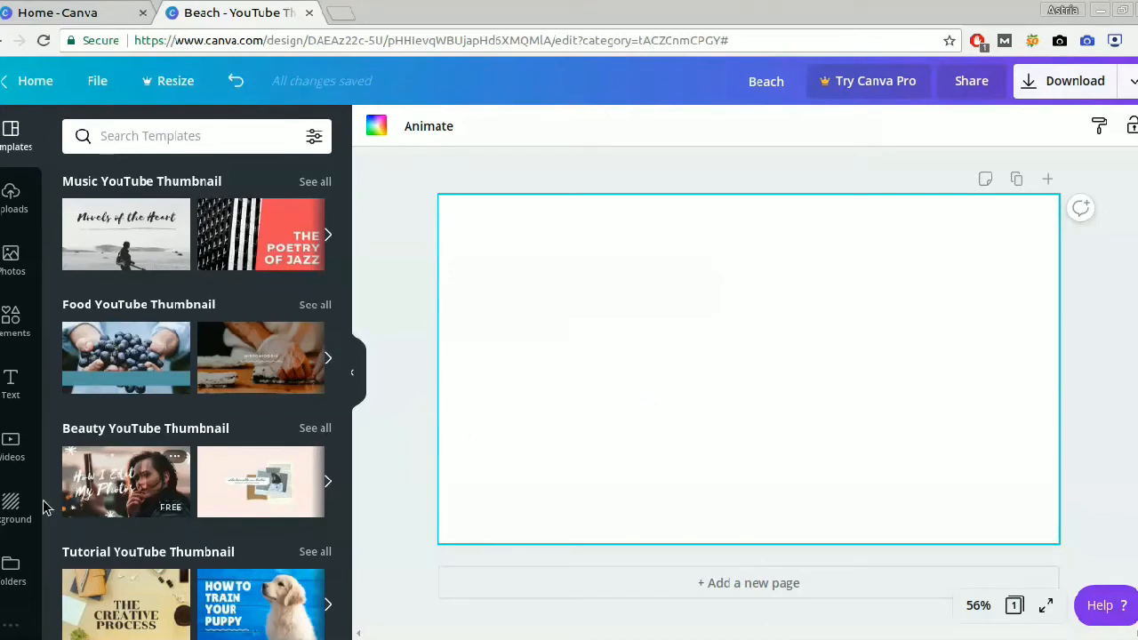
Give the blank page a solid purple background and adjust it to the custom colour #9d6cff.
left_click(13, 507)
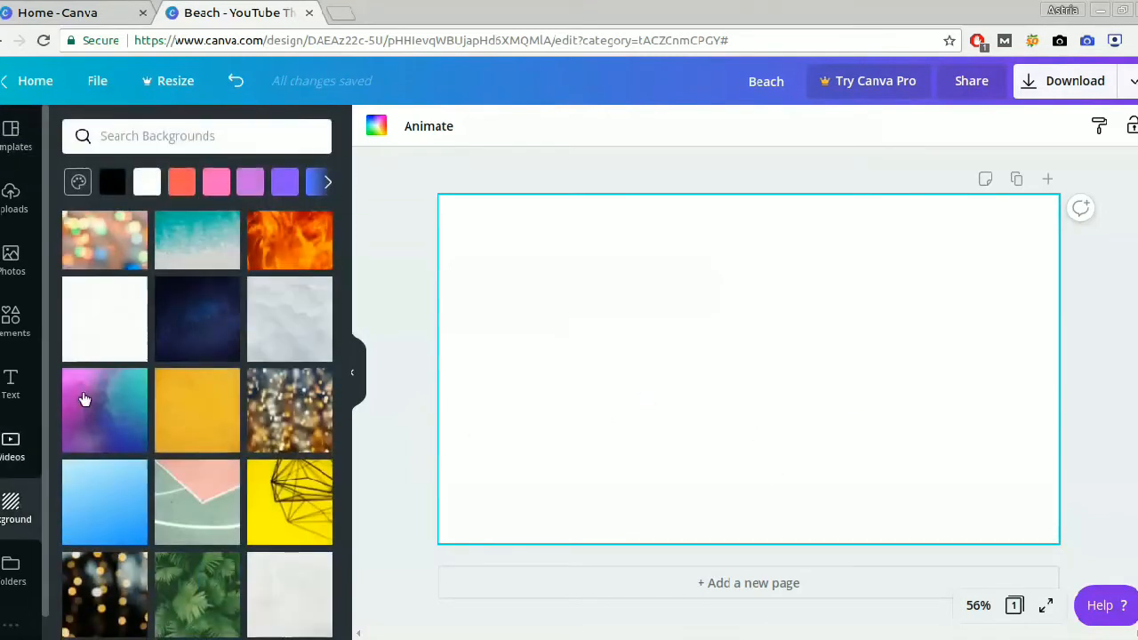
left_click(284, 183)
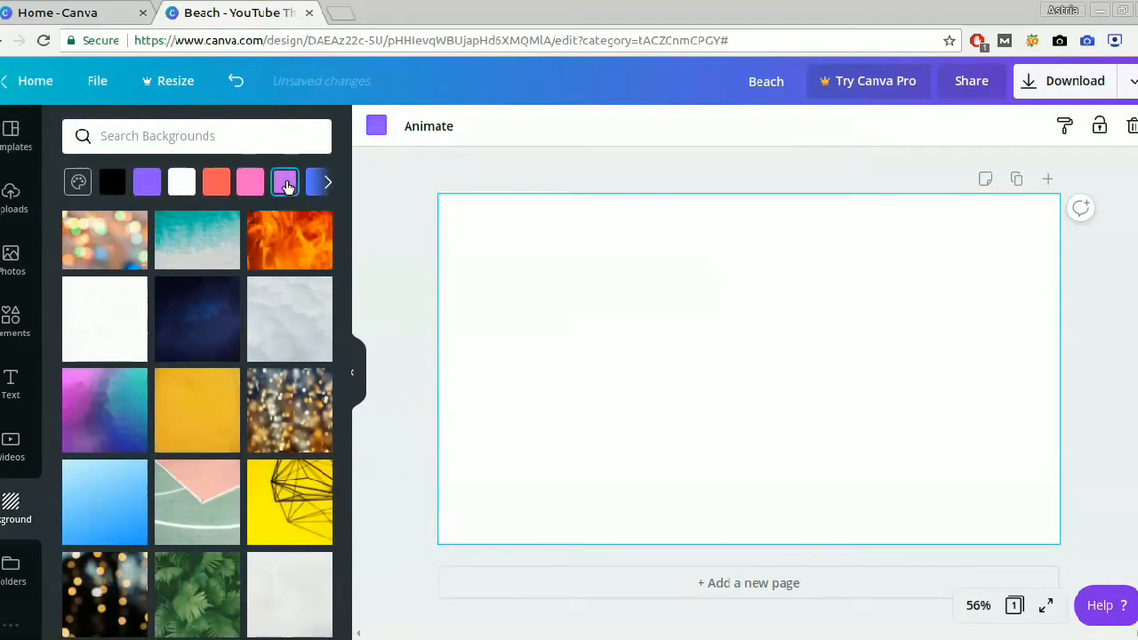
left_click(375, 127)
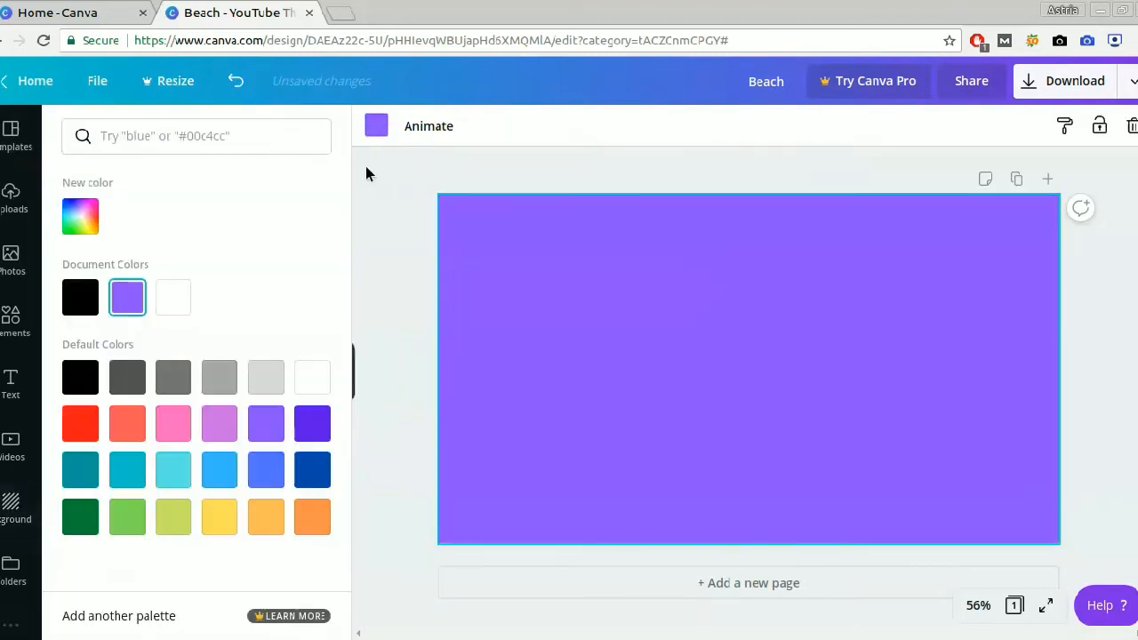
left_click(77, 229)
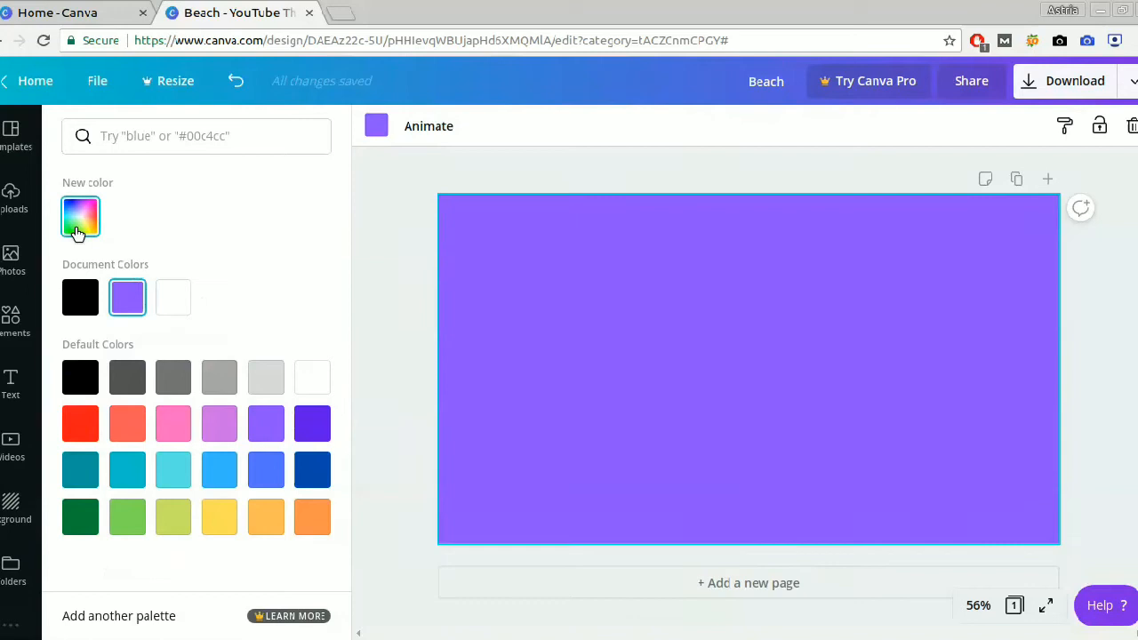
left_click(209, 271)
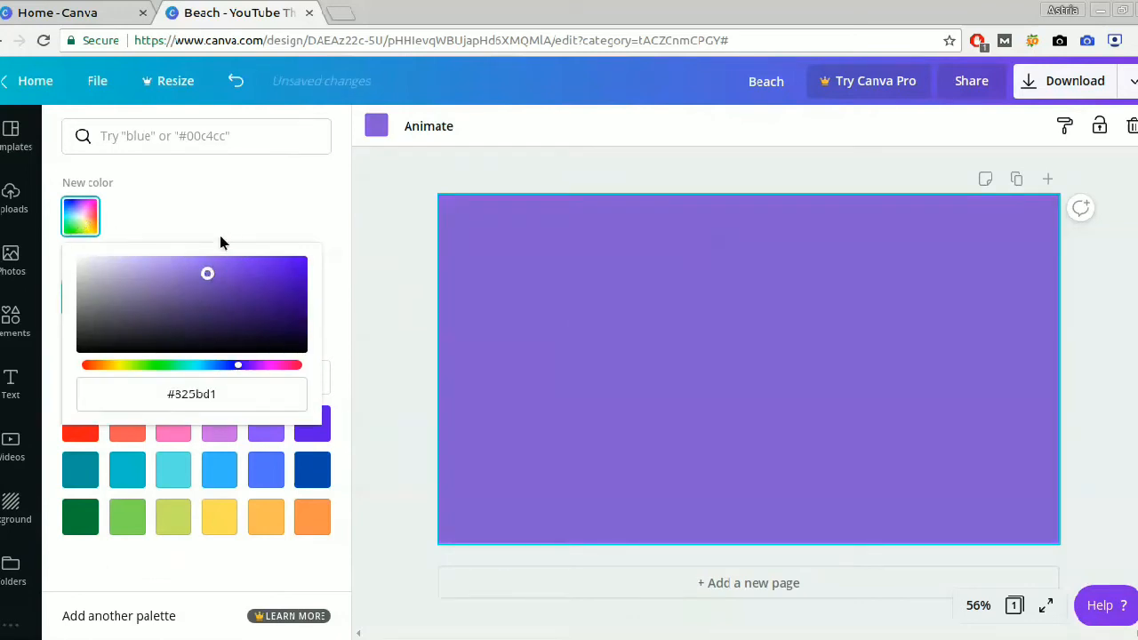
mouse_move(209, 271)
left_mouse_down()
mouse_move(231, 265)
mouse_move(210, 260)
left_mouse_up()
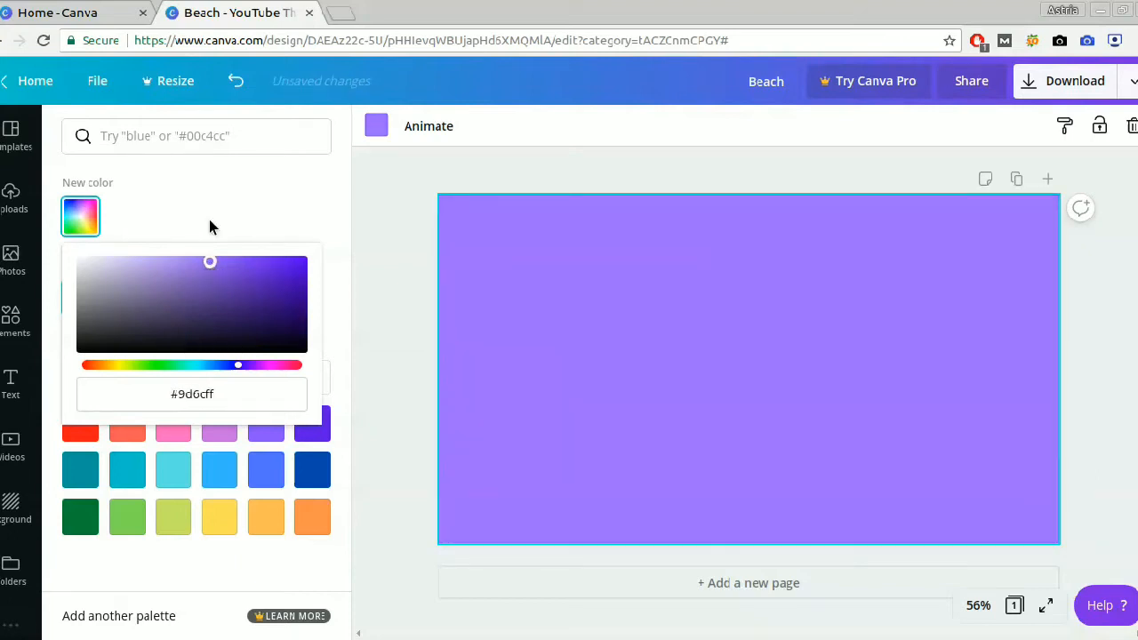
left_click(208, 216)
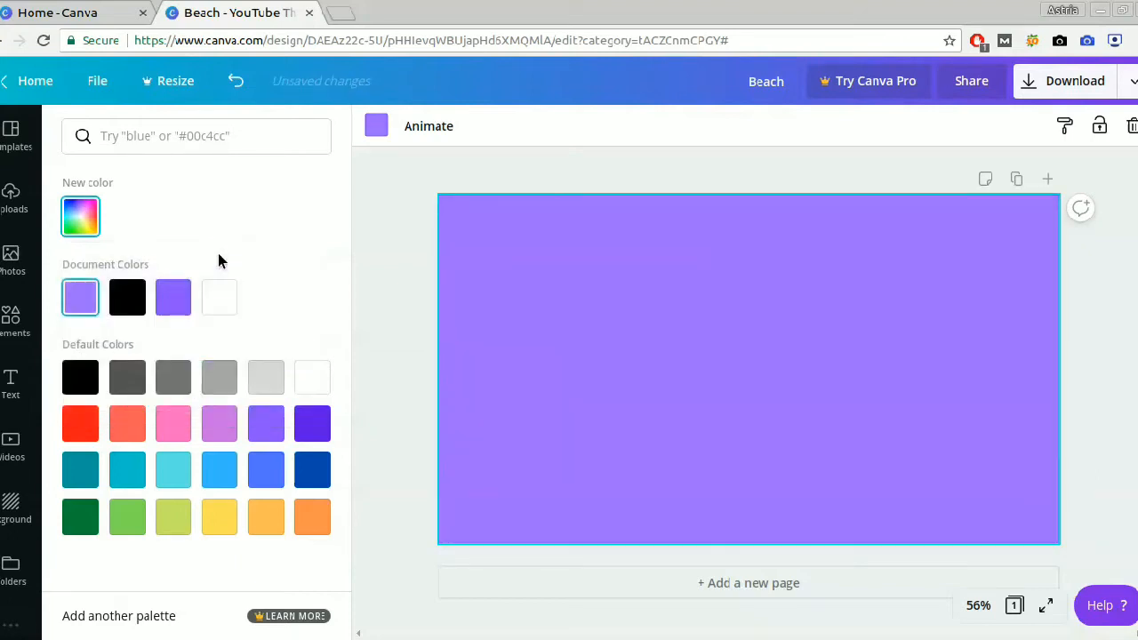
Change the page background to the deeper custom purple #894eff.
left_click(82, 219)
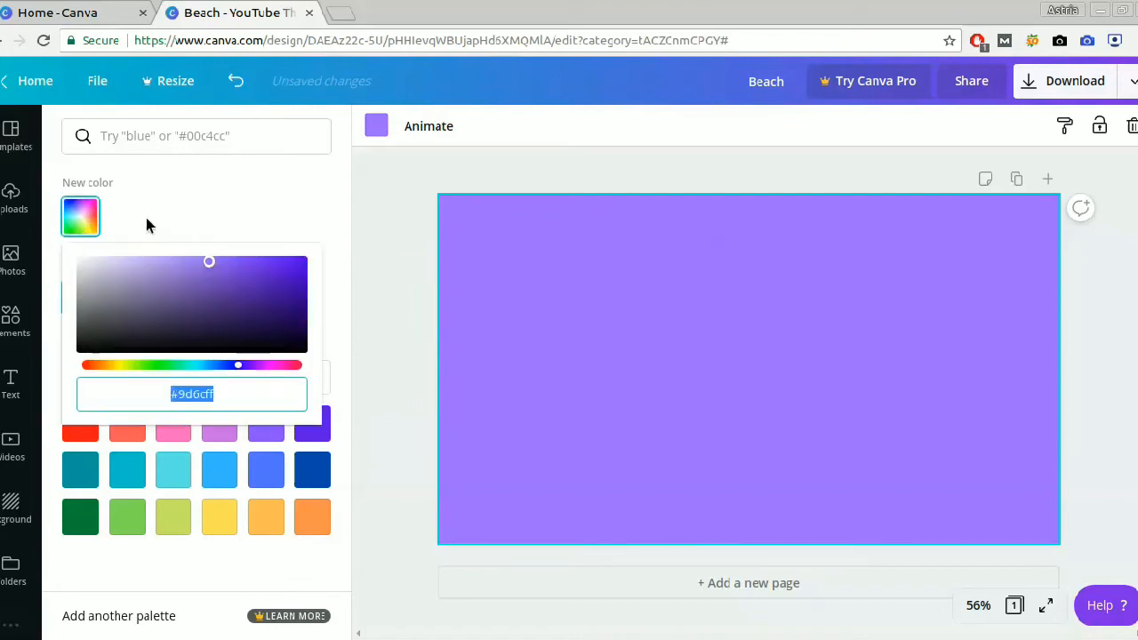
left_click(202, 268)
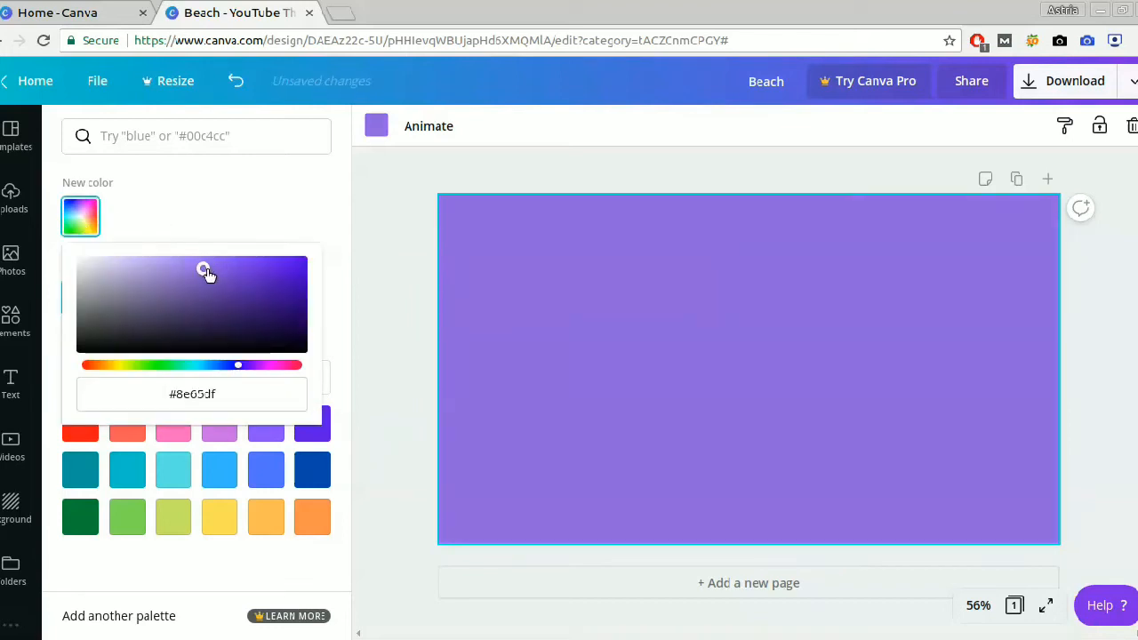
left_click_drag(206, 274, 234, 223)
left_click(234, 223)
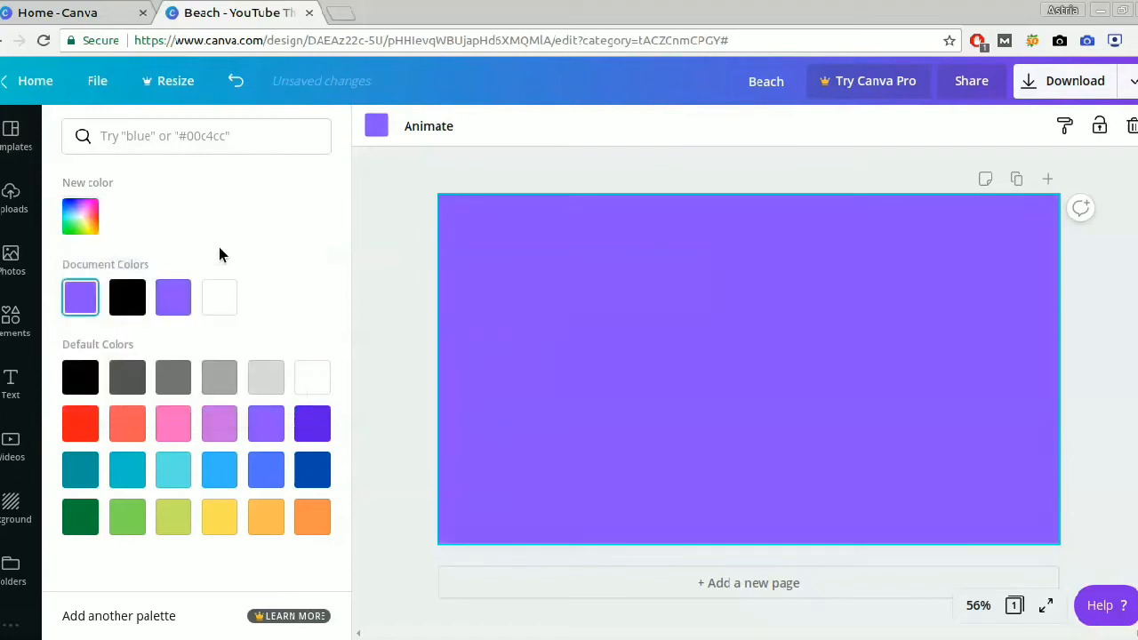
left_click(80, 217)
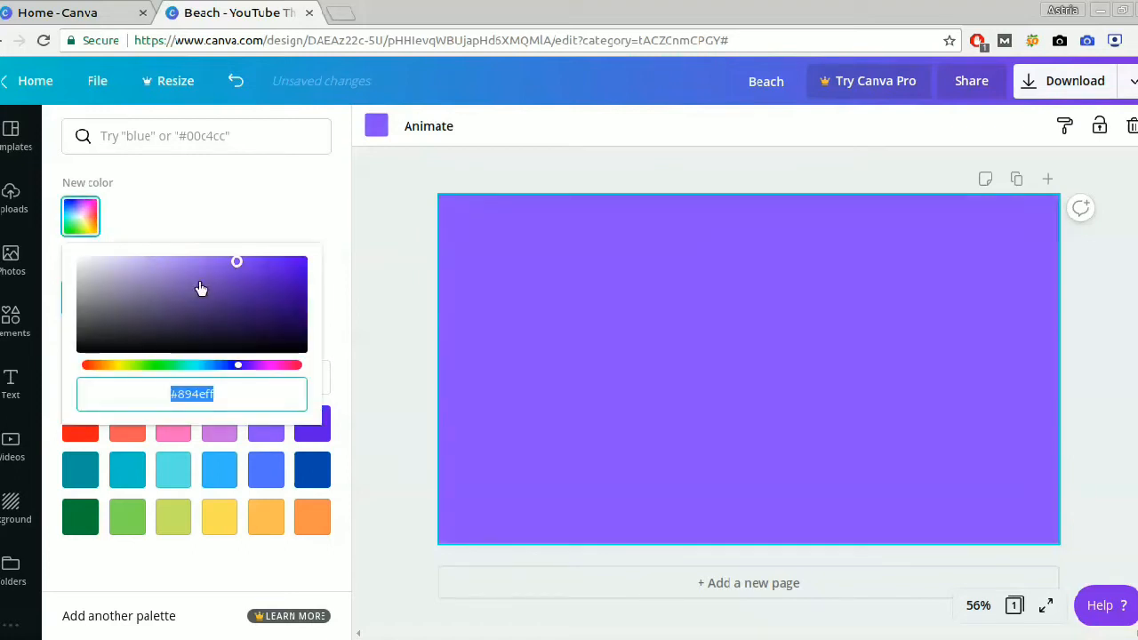
left_click(267, 215)
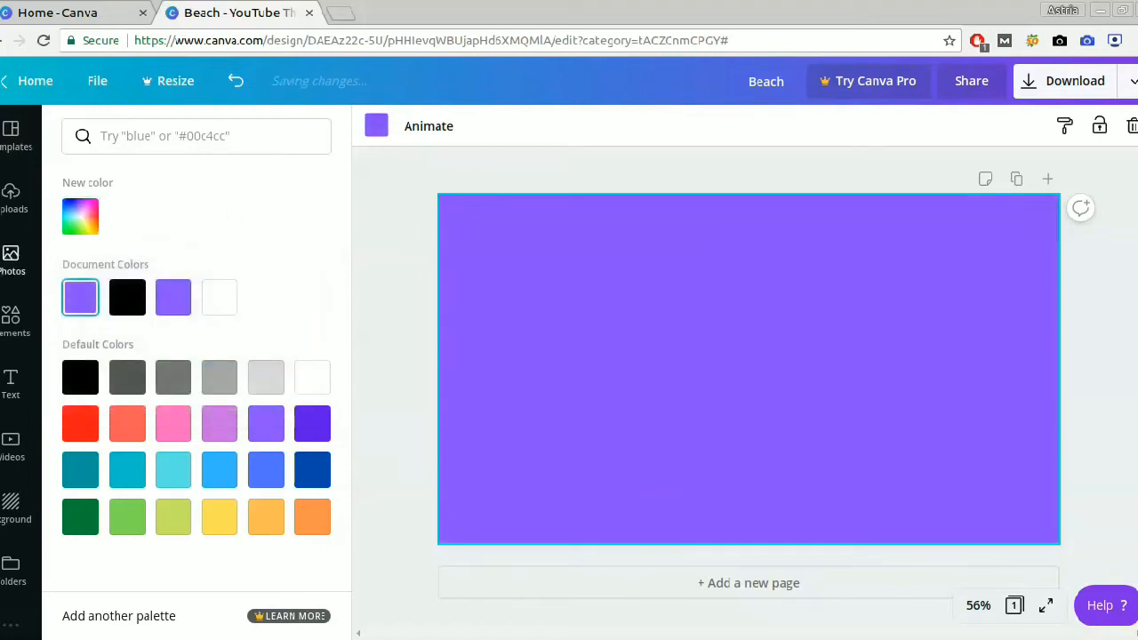
Add the "A GIFT just for you" text combination to the blank purple page.
left_click(9, 397)
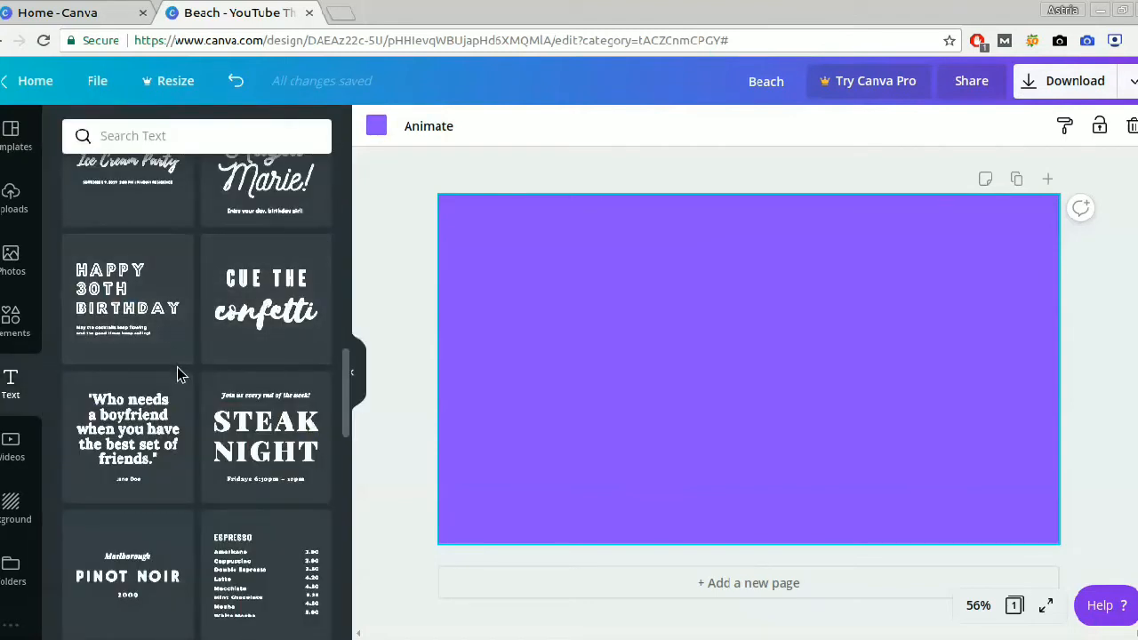
scroll(177, 367, "down", 4)
left_click(128, 353)
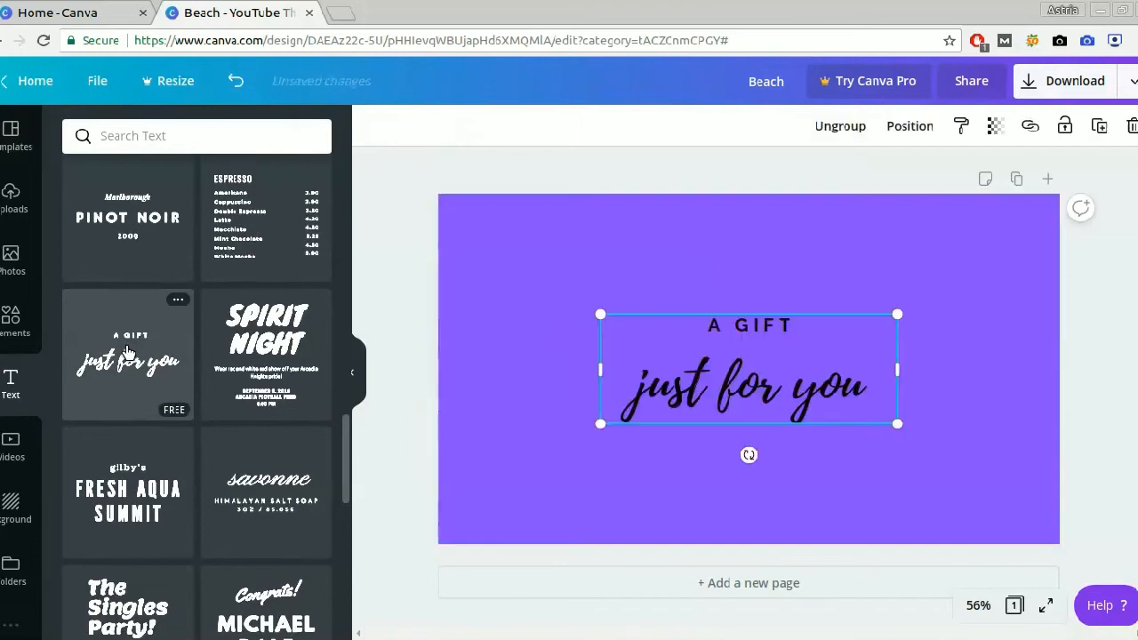
Replace the "just for you" line with "Spring" and colour it white.
left_click(871, 379)
double_click(862, 384)
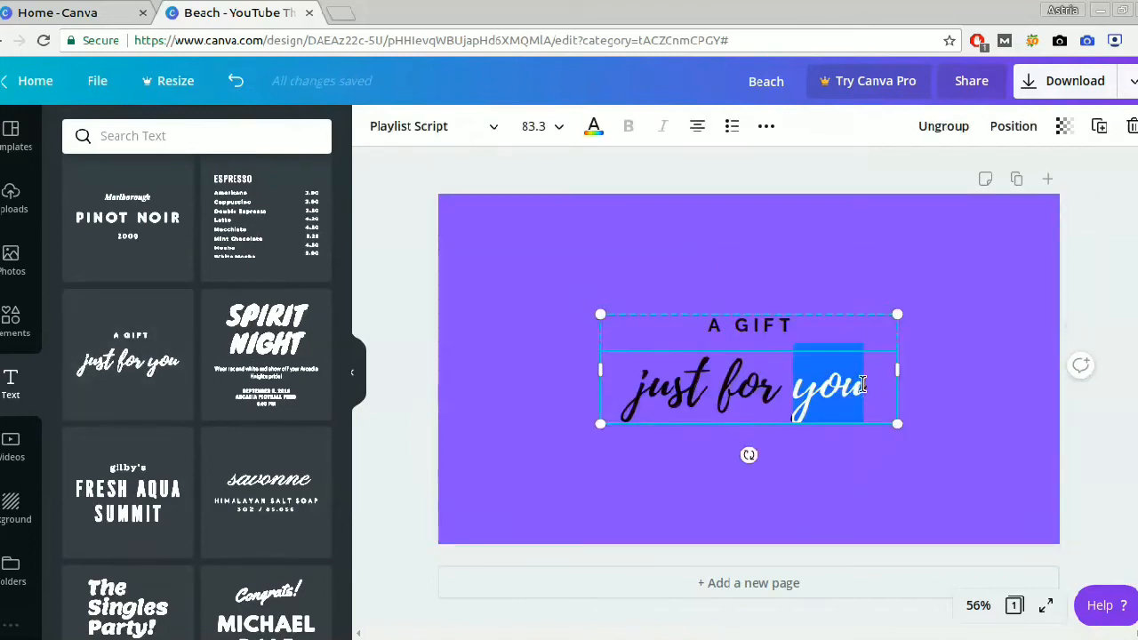
key("BackSpace")
key("BackSpace")
key("BackSpace")
key("BackSpace")
key("BackSpace")
key("BackSpace")
key("BackSpace")
key("BackSpace")
key("BackSpace")
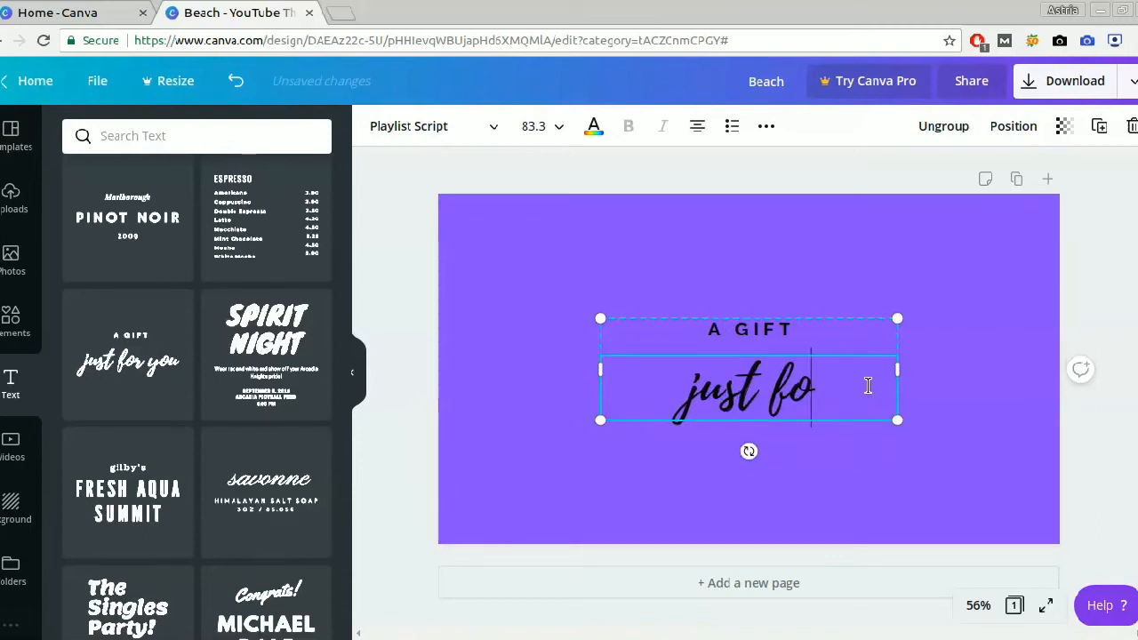
key("BackSpace")
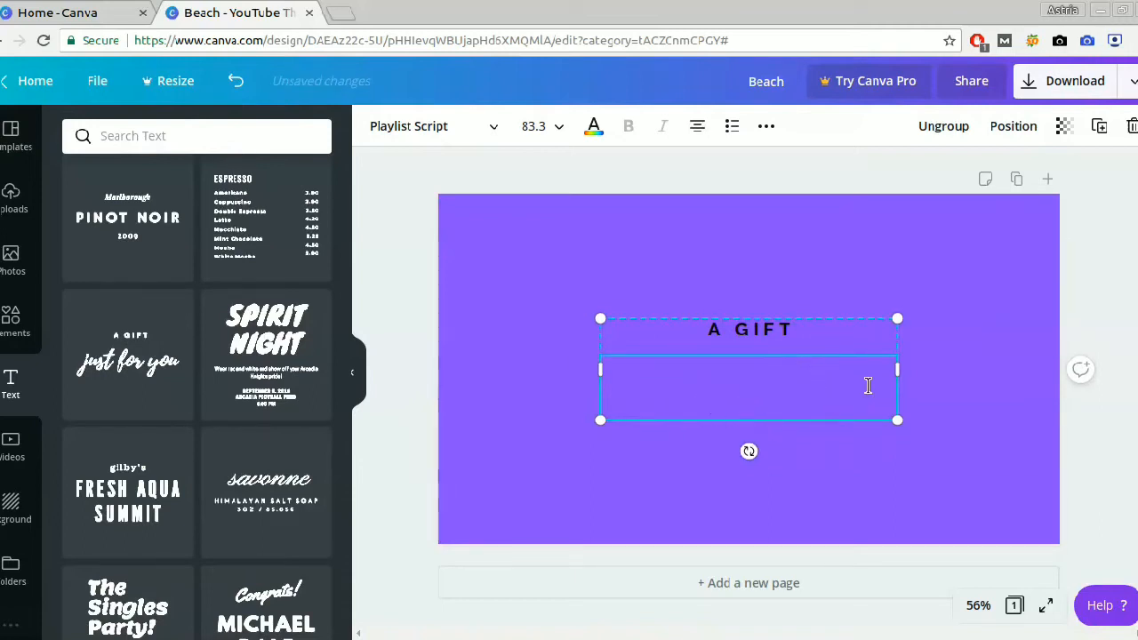
type("Spring")
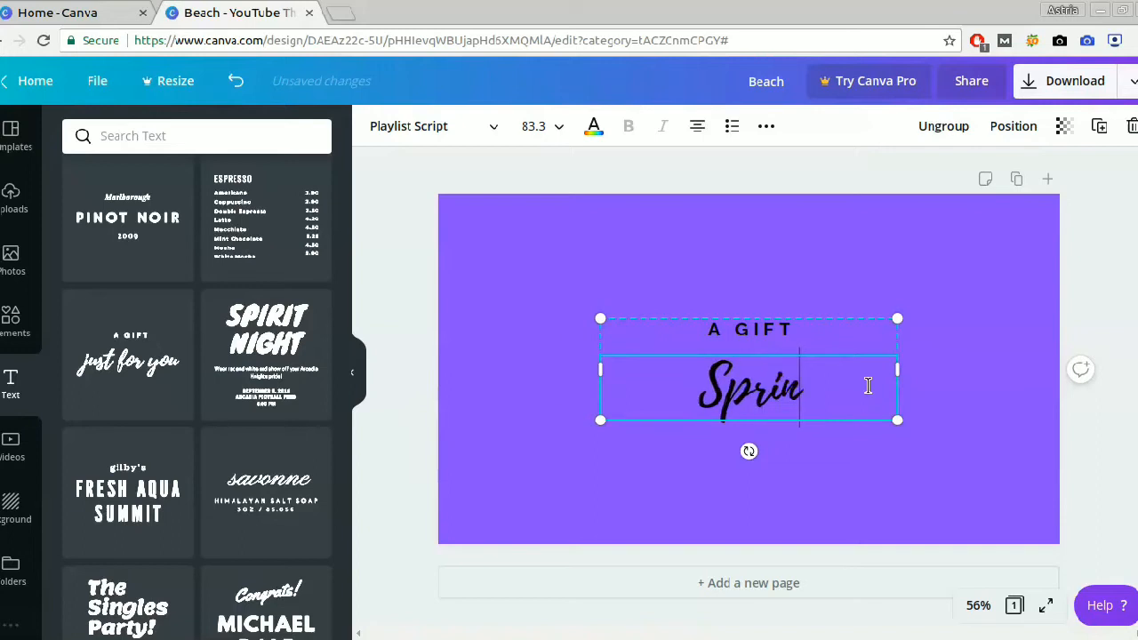
left_click(590, 131)
left_click(172, 297)
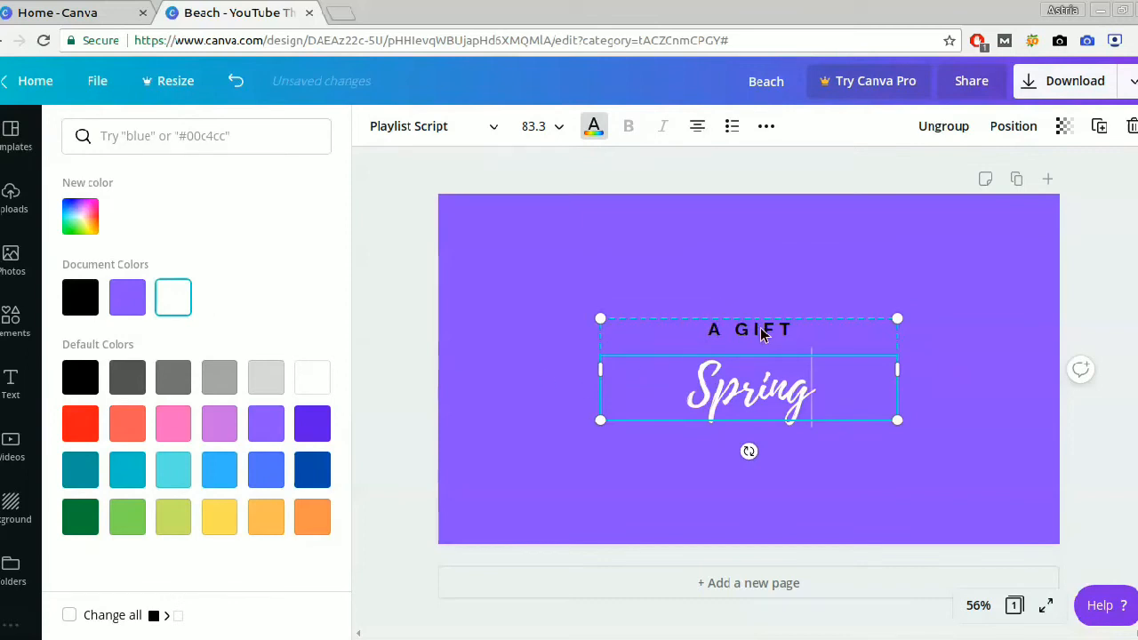
Erase the "A GIFT" line and delete the leftover empty text box above "Spring".
left_click(803, 331)
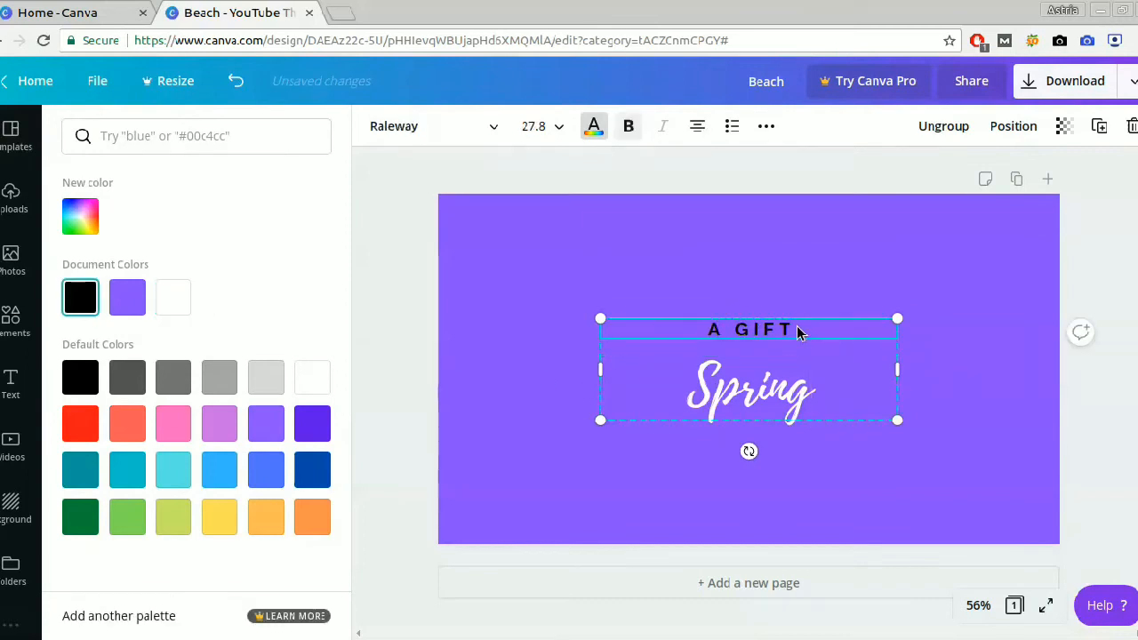
key("BackSpace")
key("BackSpace")
key("BackSpace")
key("BackSpace")
key("BackSpace")
key("BackSpace")
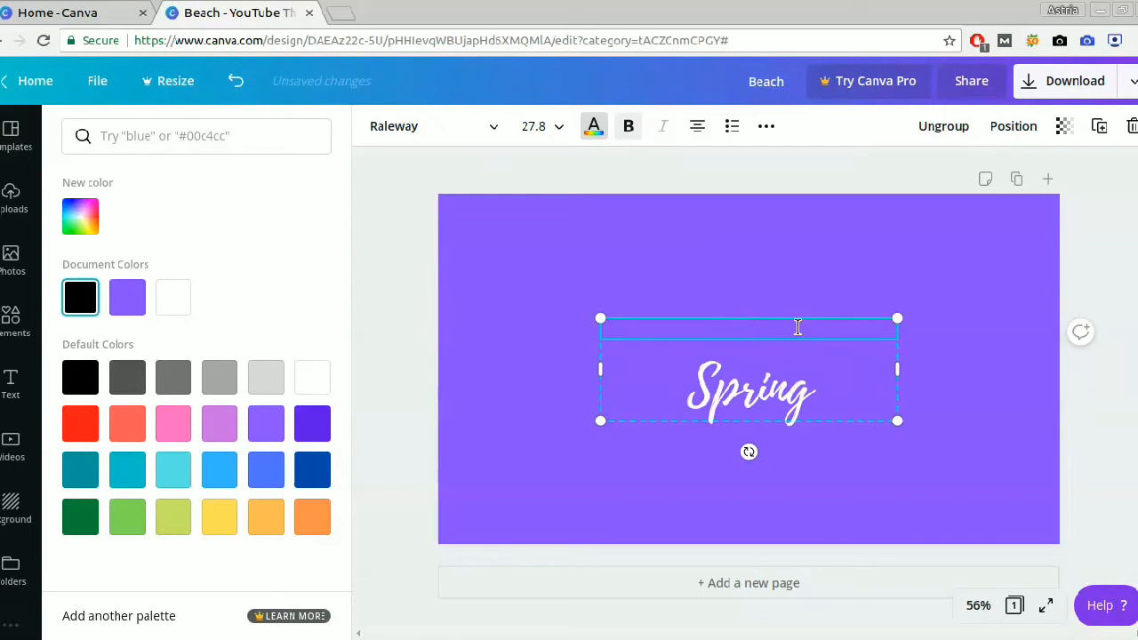
left_click(721, 293)
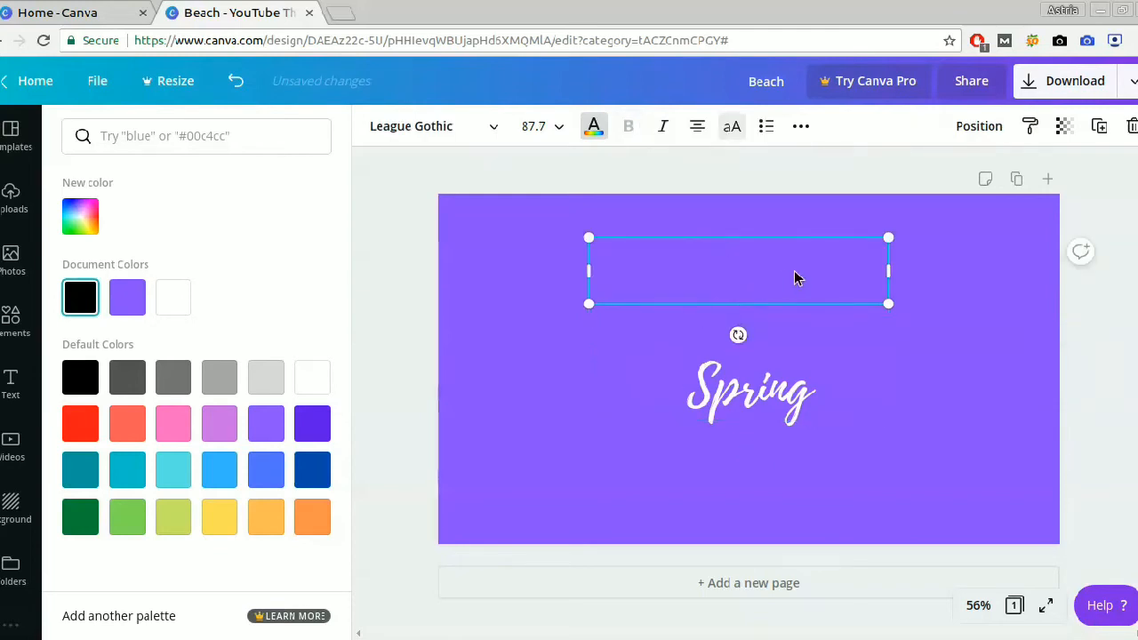
left_click(1131, 127)
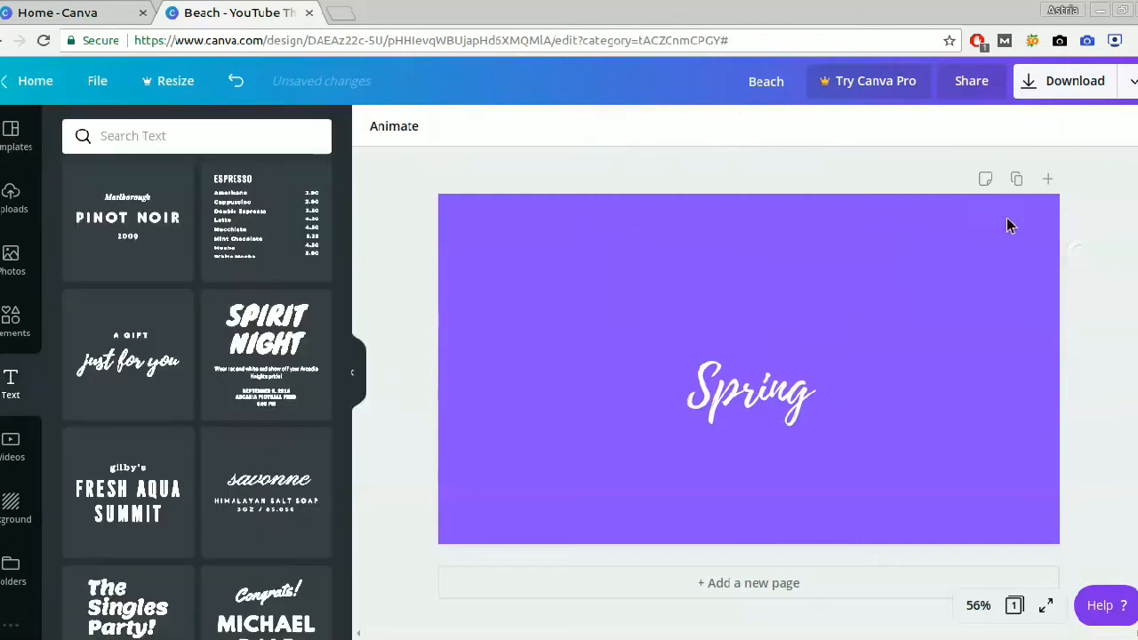
Move the "Spring" text up slightly towards the centre of the page.
left_click_drag(727, 417, 717, 363)
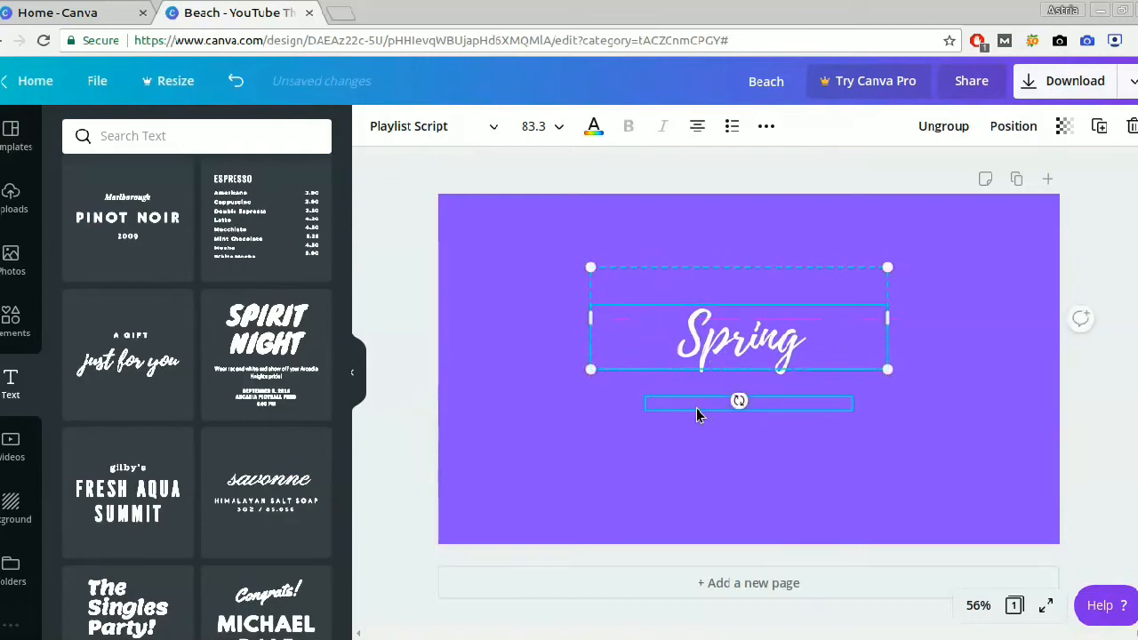
left_click(648, 407)
left_click(604, 474)
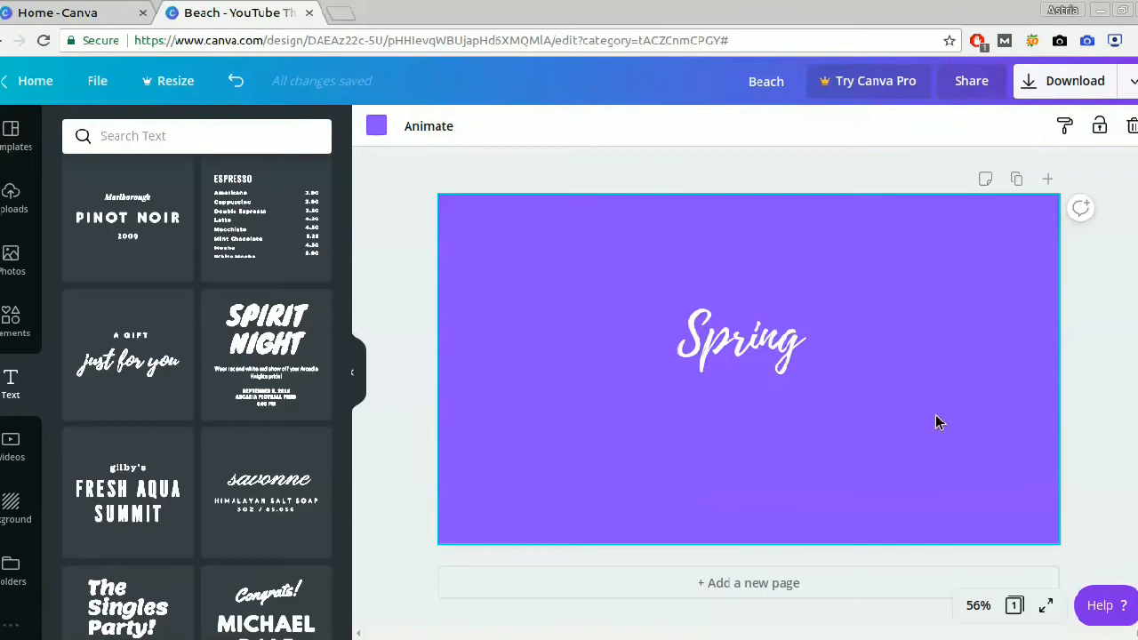
Duplicate the "Spring" page and add the "A GIFT just for you" text combination to the copy.
left_click(1018, 180)
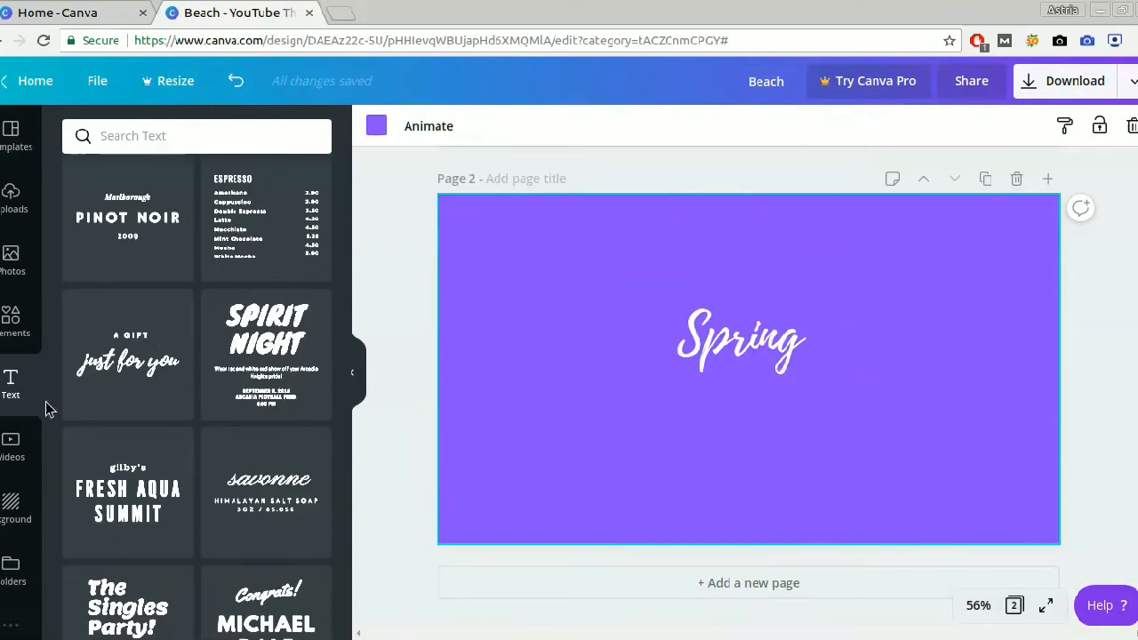
left_click(100, 382)
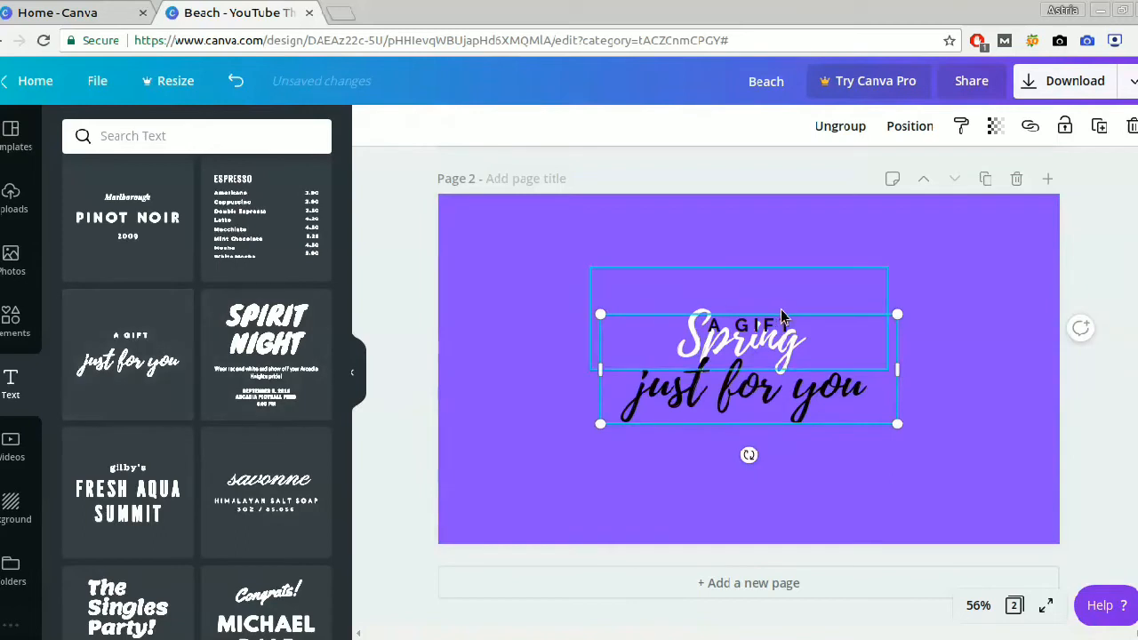
Replace the "just for you" line on page 2 with "times" and colour it white.
left_click(870, 385)
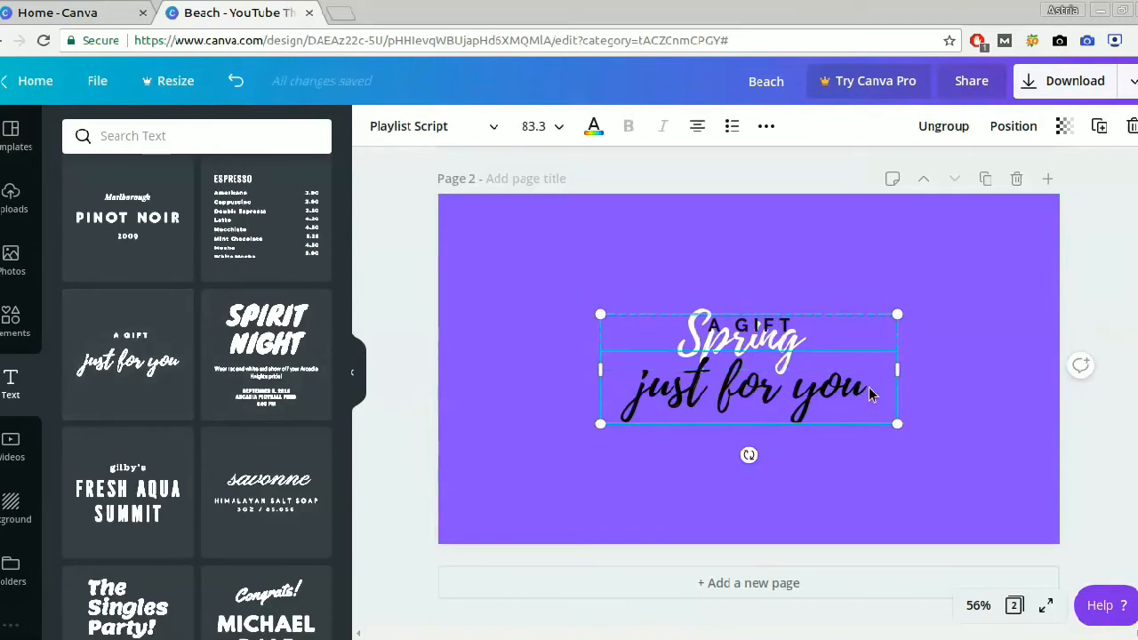
double_click(868, 387)
key("BackSpace")
key("BackSpace")
key("BackSpace")
key("BackSpace")
key("BackSpace")
key("BackSpace")
key("BackSpace")
key("BackSpace")
key("BackSpace")
key("BackSpace")
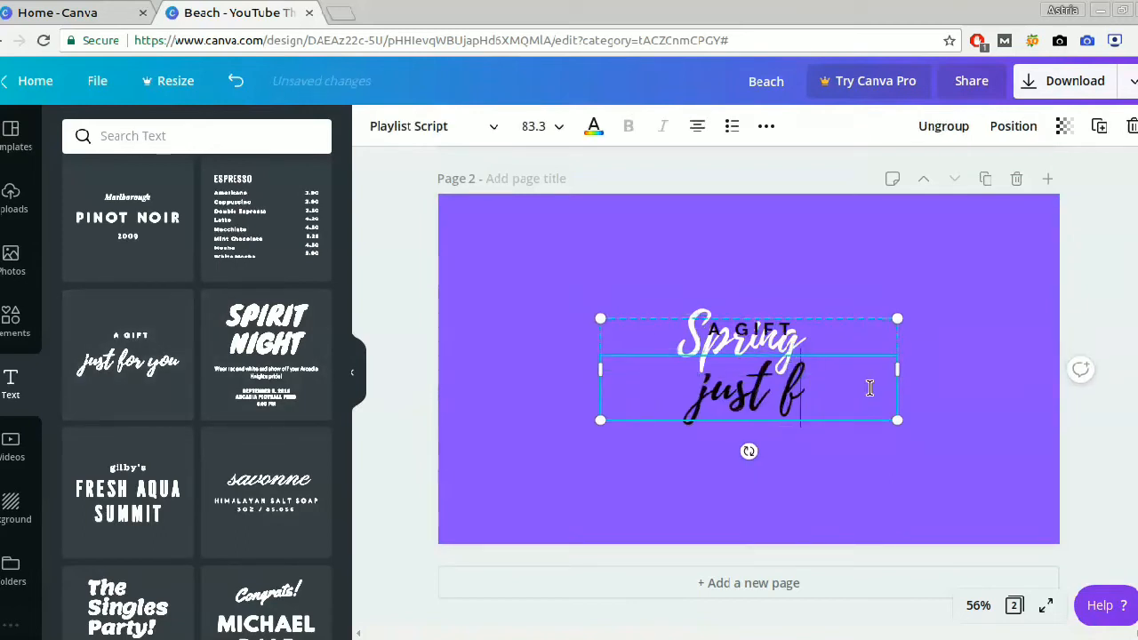
type("times")
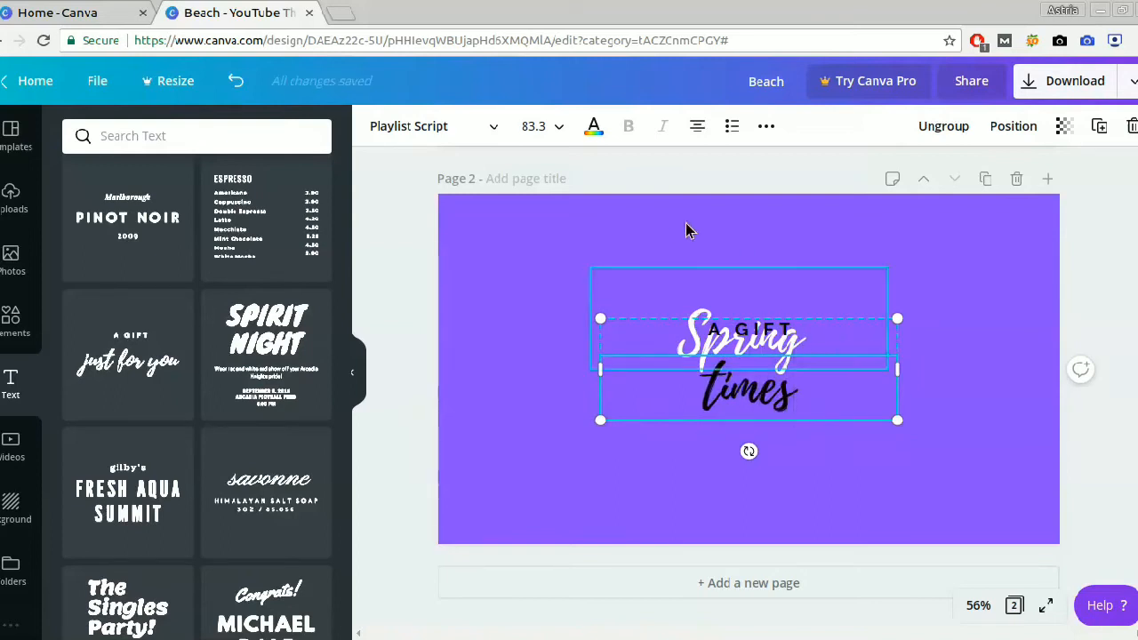
left_click(591, 130)
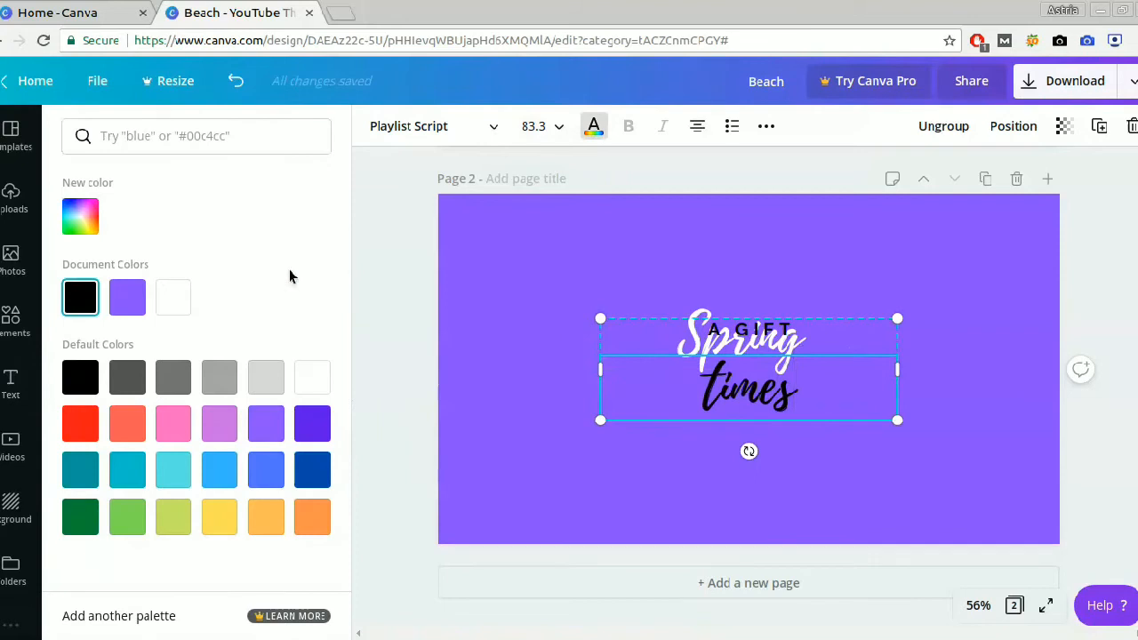
left_click(182, 299)
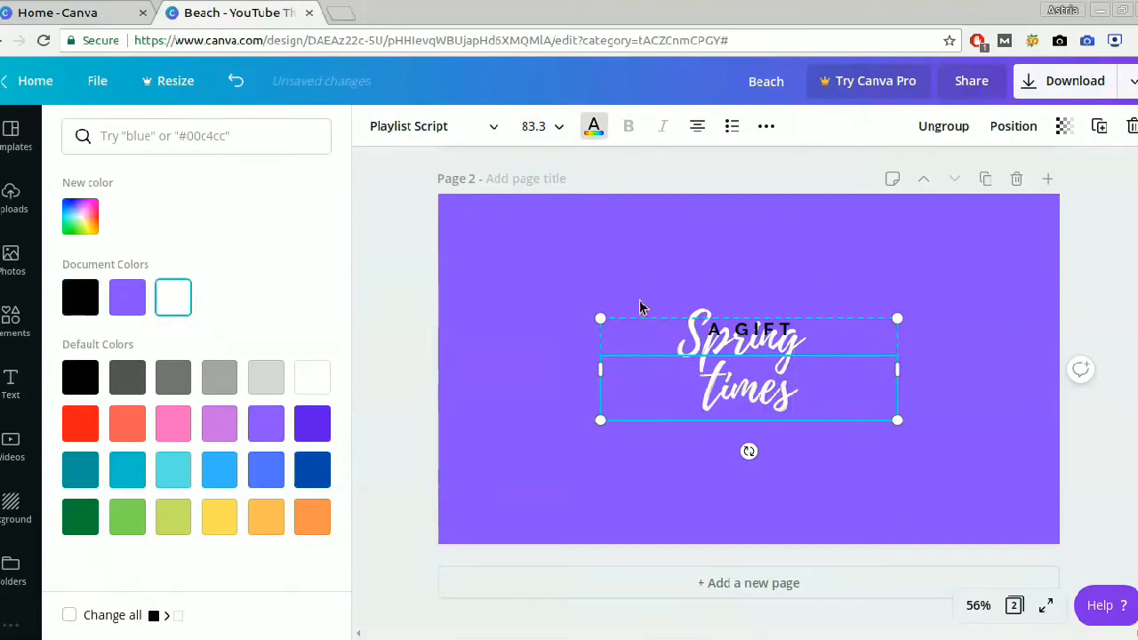
Move the "times" text group down clear of "Spring" and erase its "A GIFT" line.
left_click(797, 330)
left_click(792, 321)
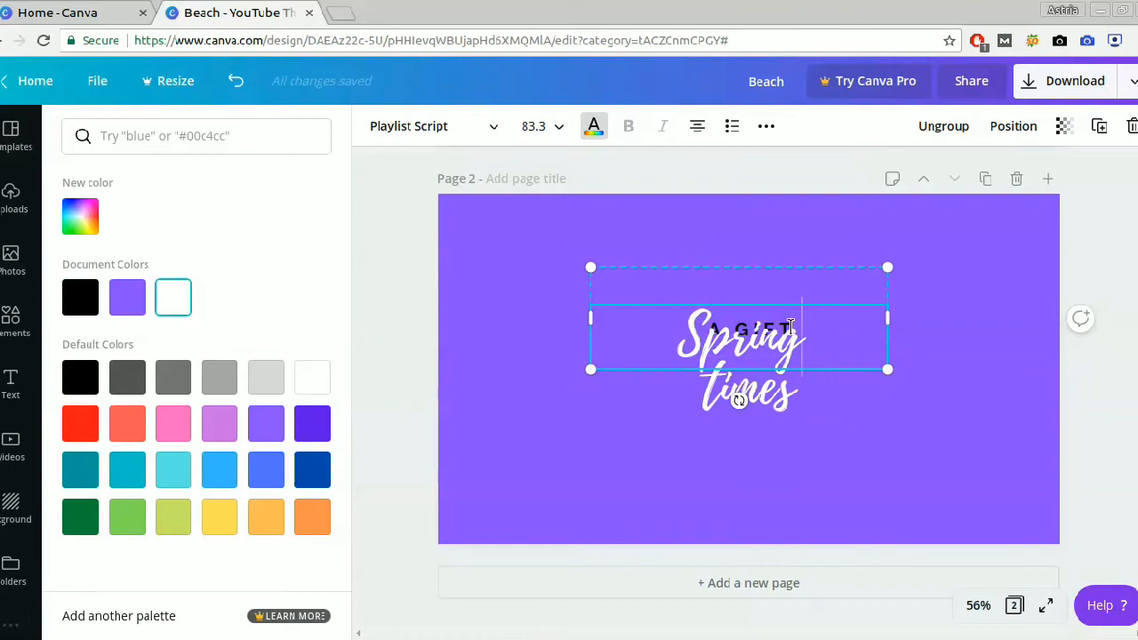
left_click(786, 325)
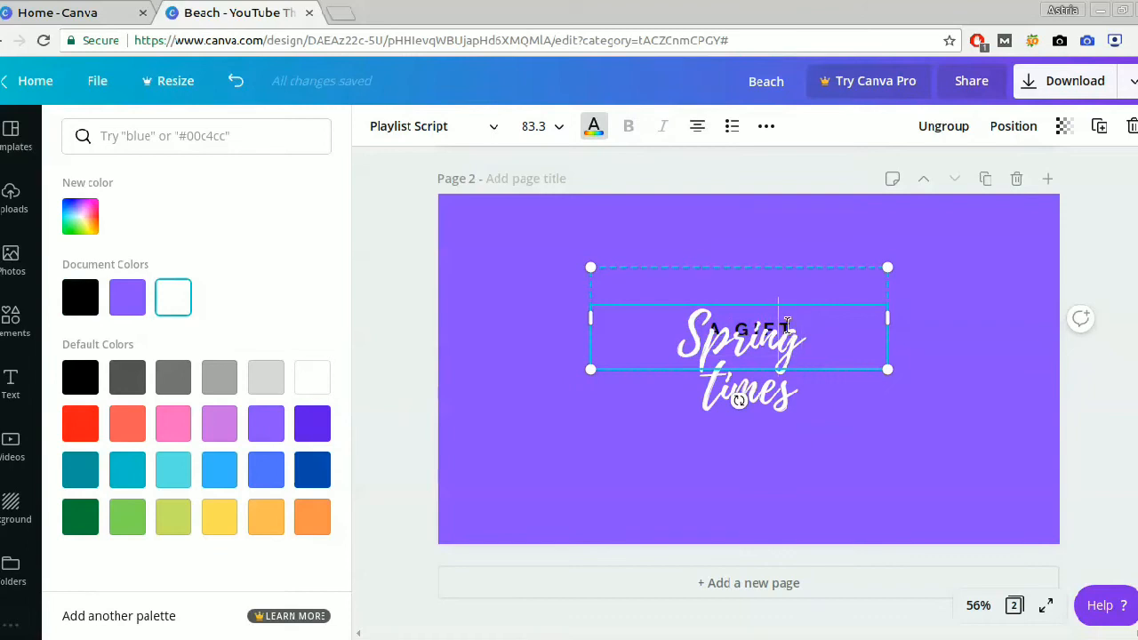
left_click(796, 402)
left_click_drag(795, 419, 795, 470)
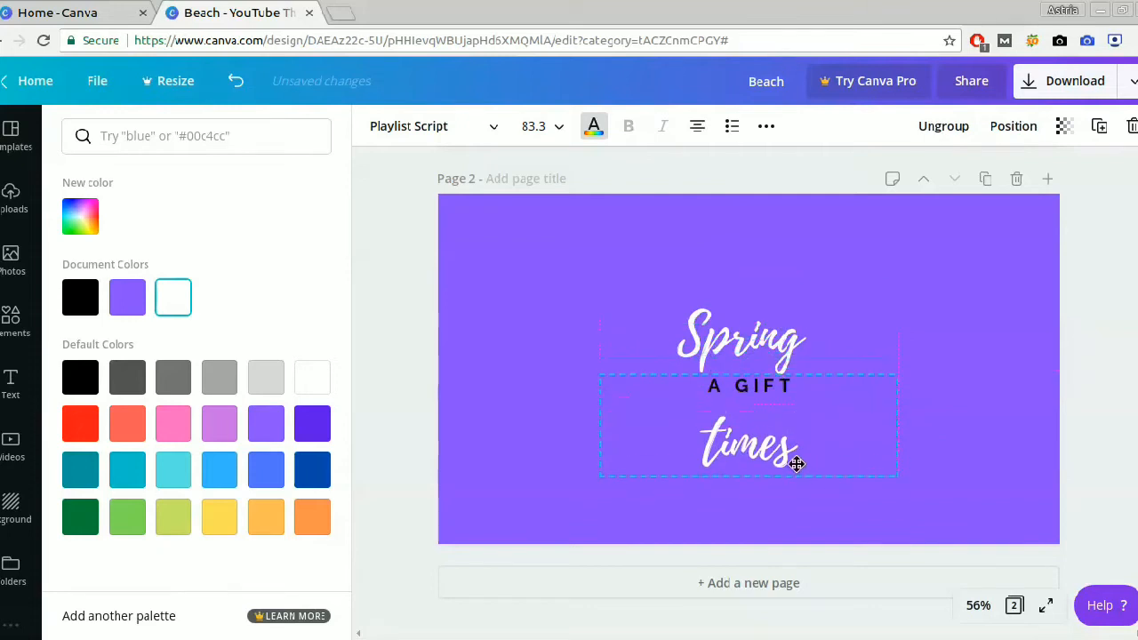
left_click(807, 383)
left_click(807, 383)
key("BackSpace")
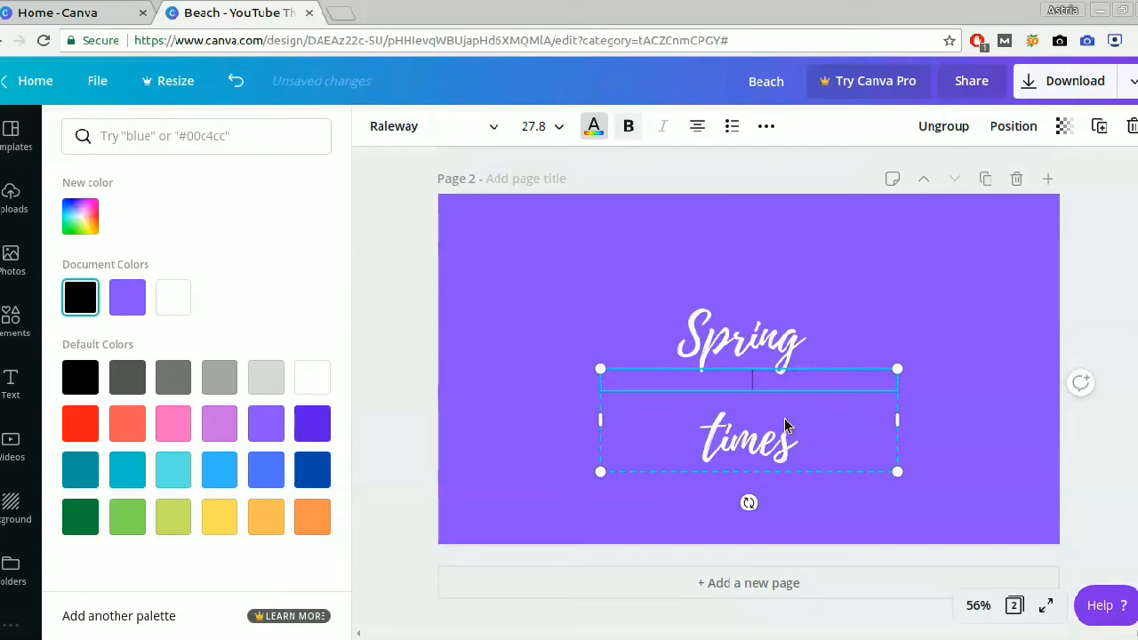
Place "times" just below "Spring", offset slightly to the right, and duplicate page 2.
mouse_move(785, 425)
left_mouse_down()
mouse_move(796, 382)
mouse_move(818, 382)
mouse_move(820, 393)
mouse_move(823, 382)
left_mouse_up()
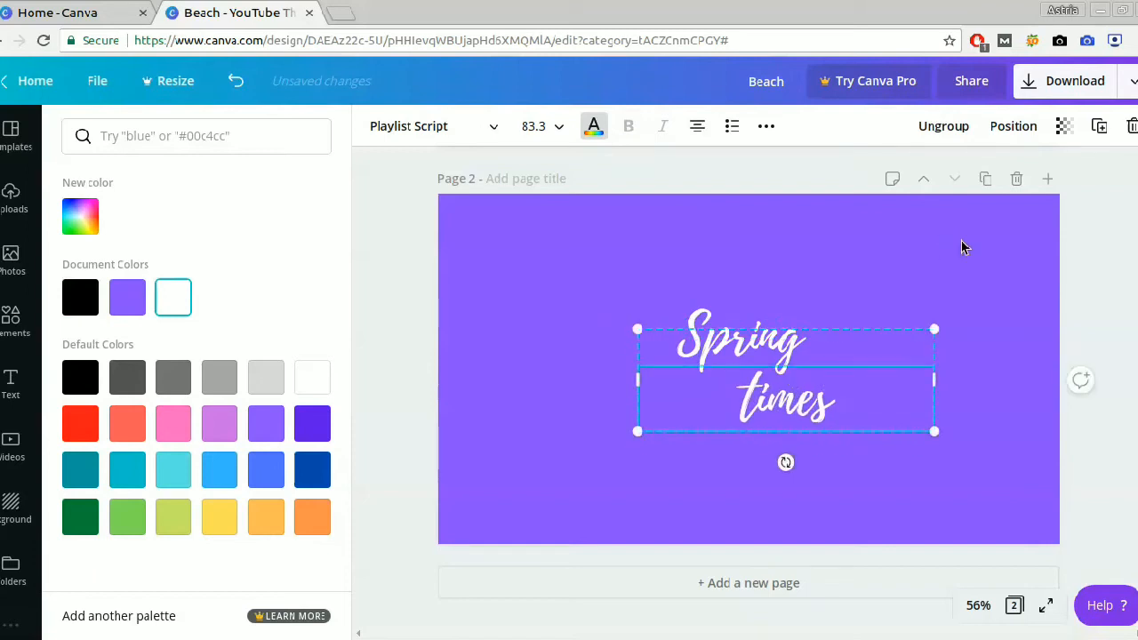
left_click(964, 247)
scroll(924, 256, "up", 1)
left_click(798, 270)
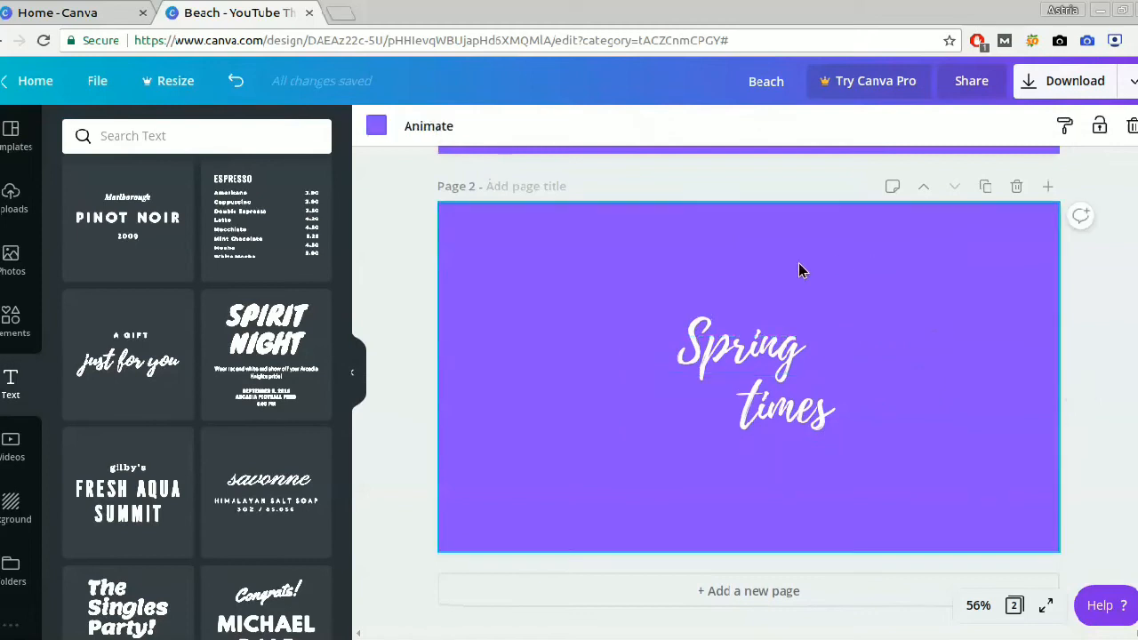
left_click(983, 190)
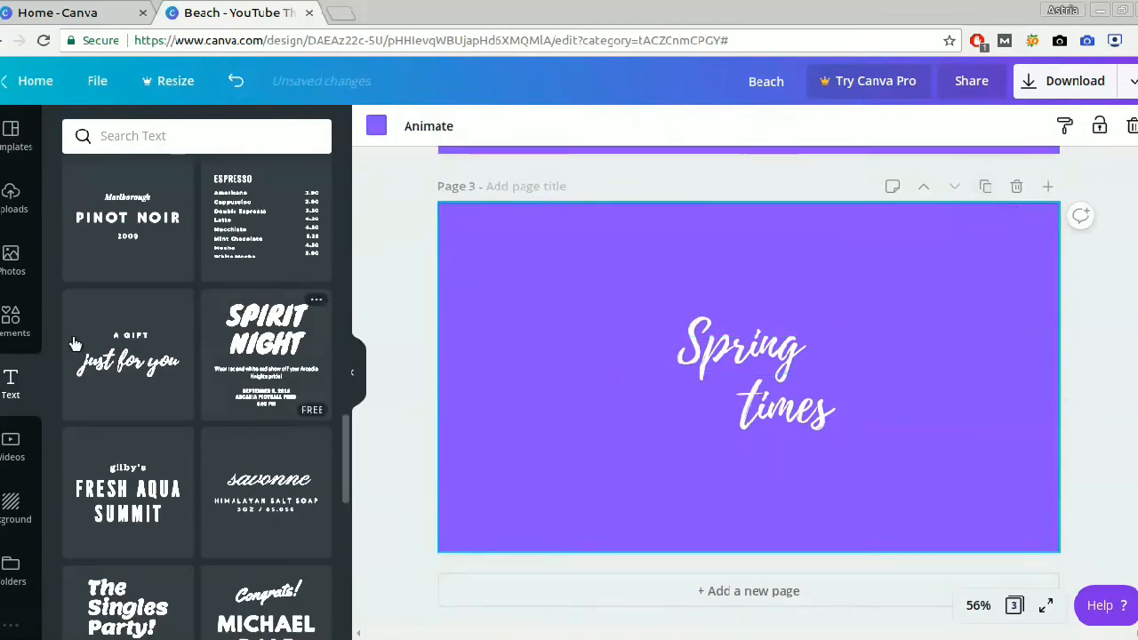
Search the graphic elements for "flowers" instead of "birds".
left_click(12, 318)
left_click(149, 131)
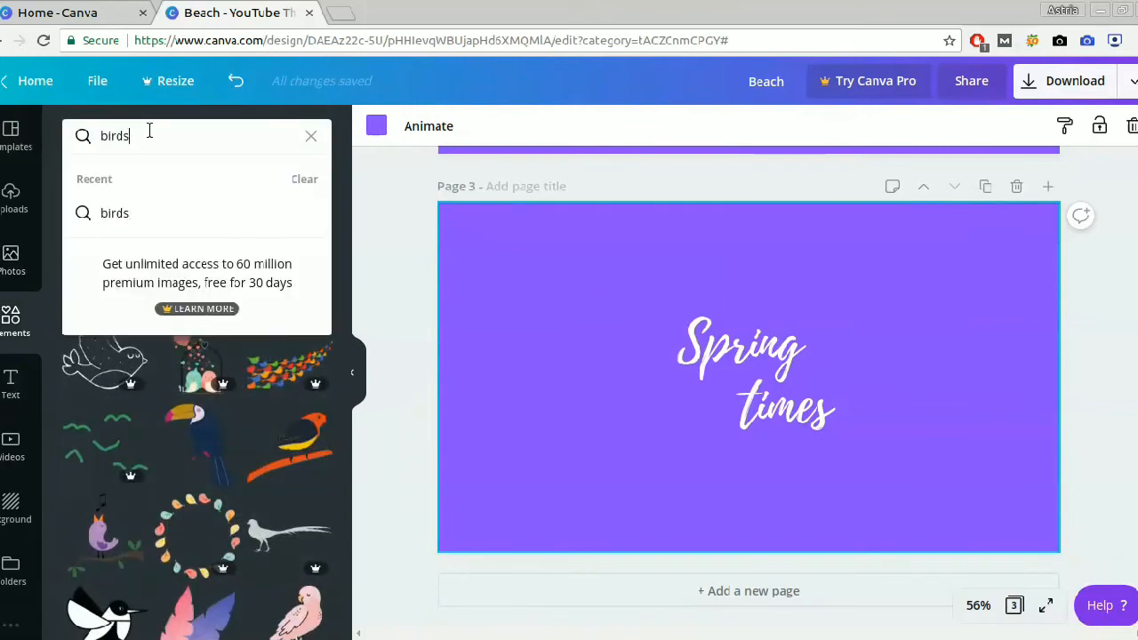
key("BackSpace")
key("BackSpace")
key("BackSpace")
key("BackSpace")
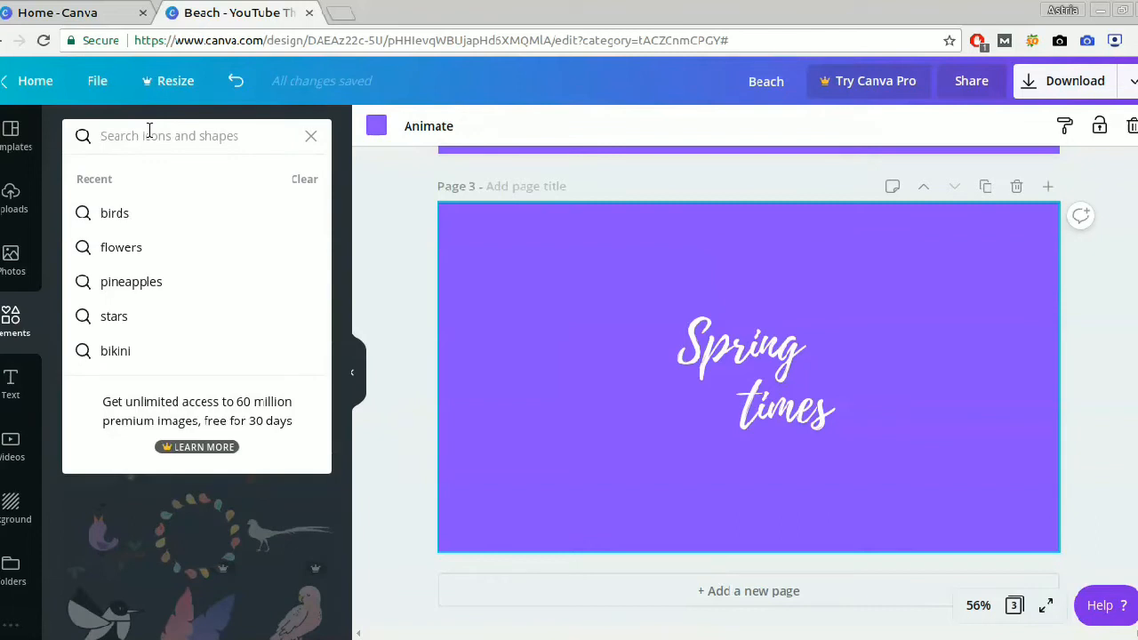
type("flower")
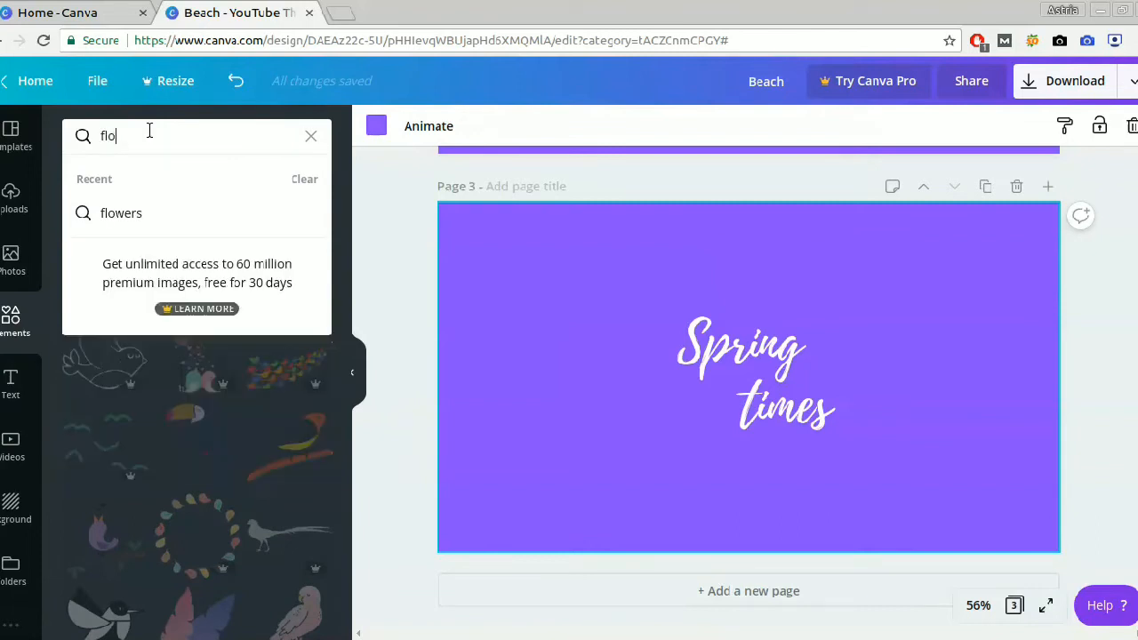
left_click(121, 221)
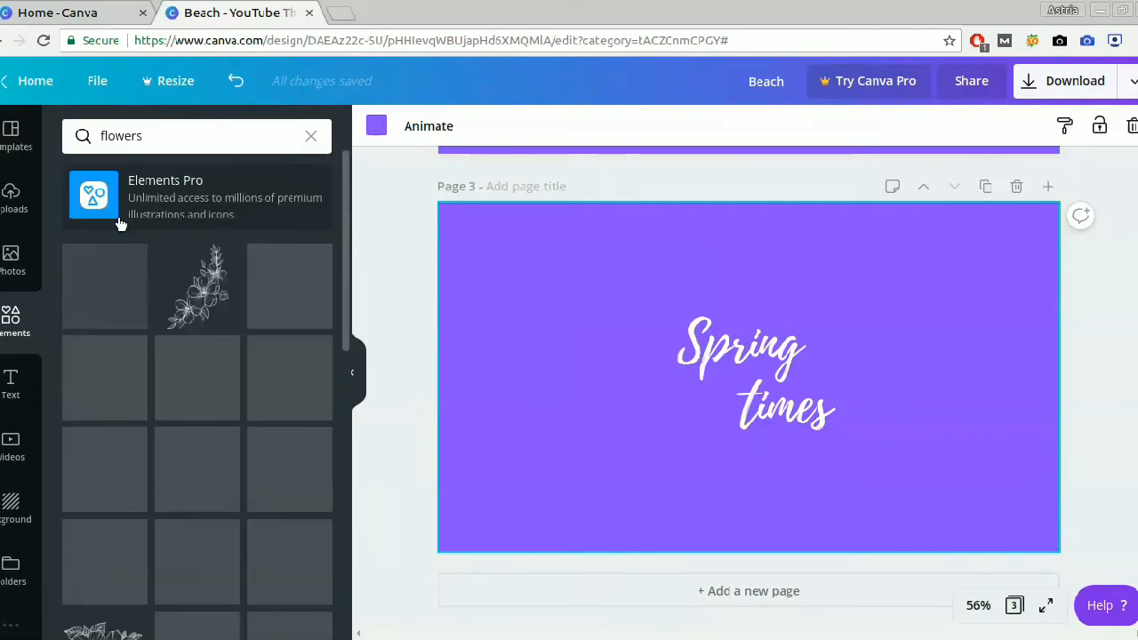
Add the line-art flower branch to page 3 and place it to the right of "times".
left_click(196, 294)
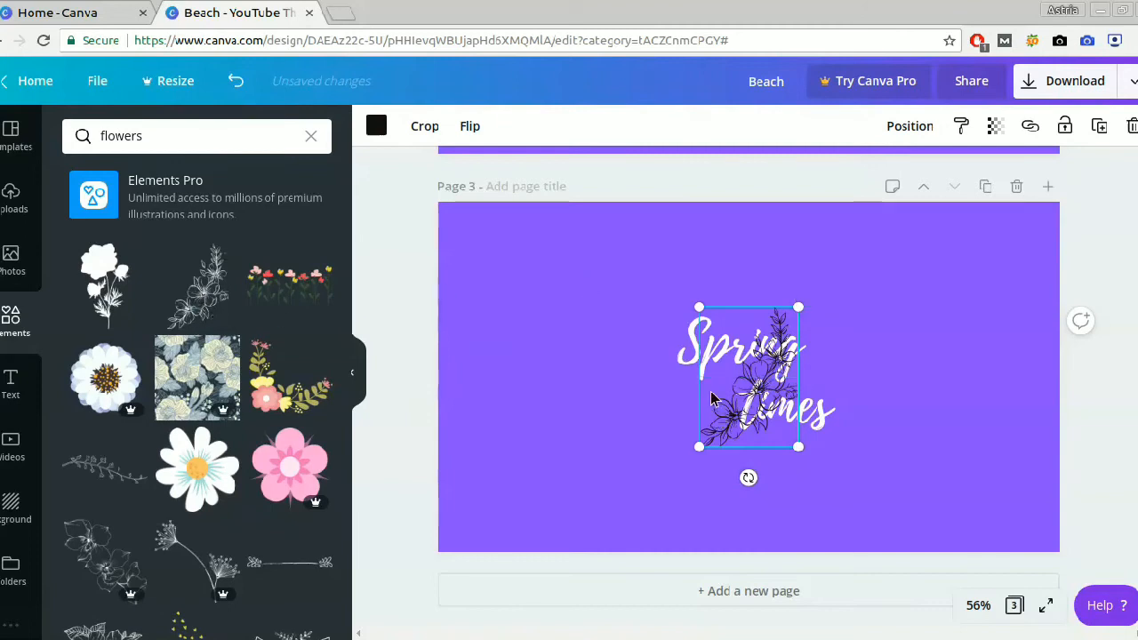
left_click_drag(711, 398, 892, 449)
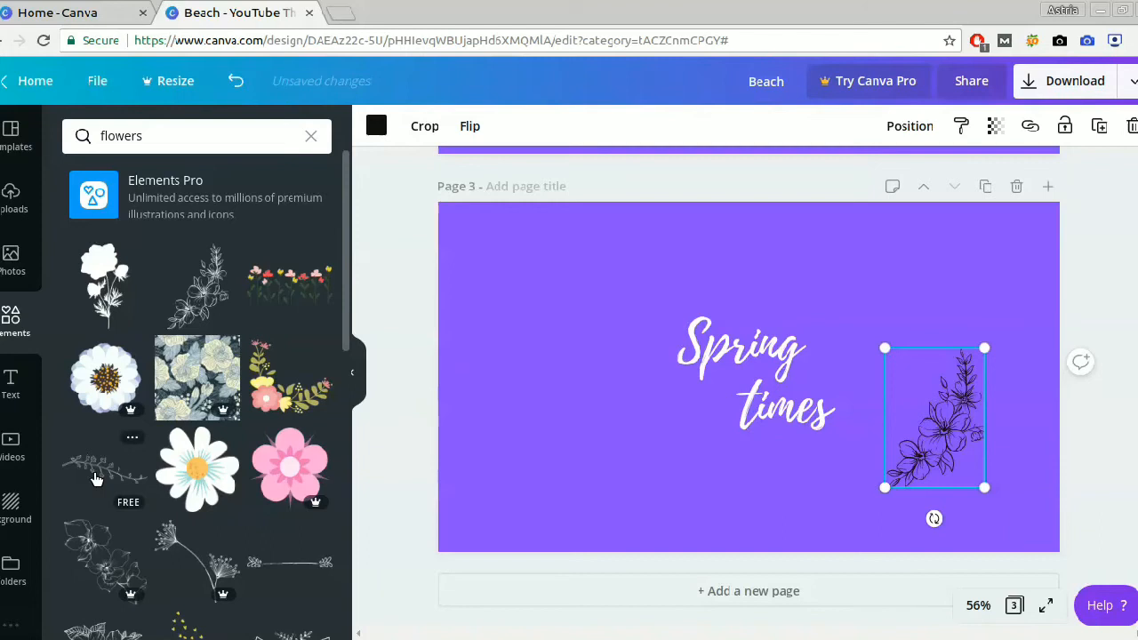
scroll(96, 479, "down", 4)
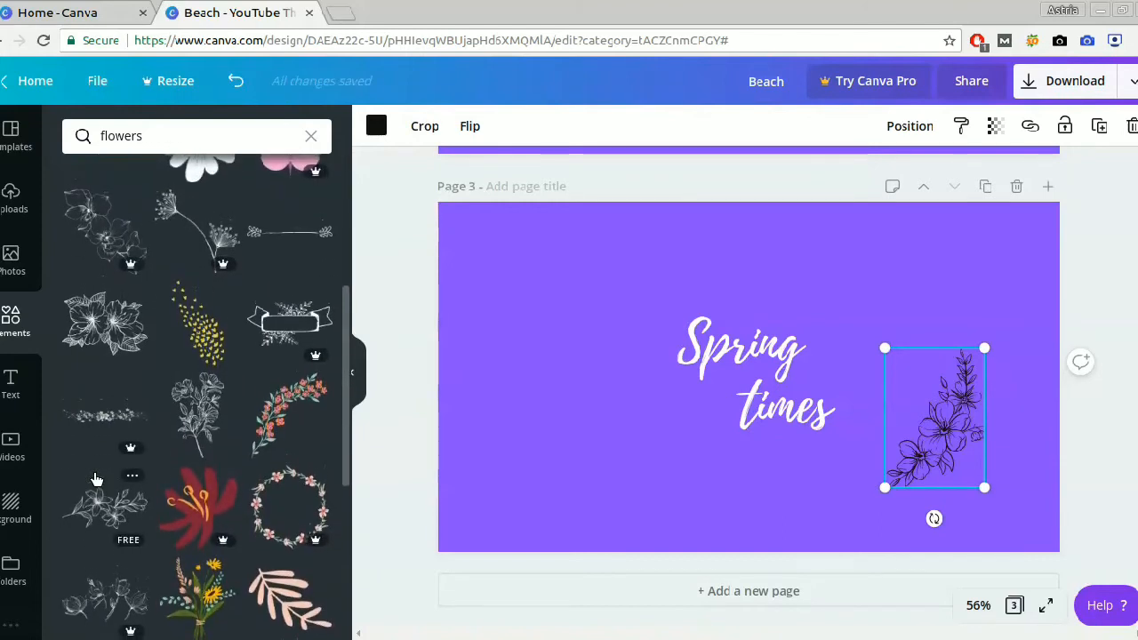
scroll(94, 471, "down", 1)
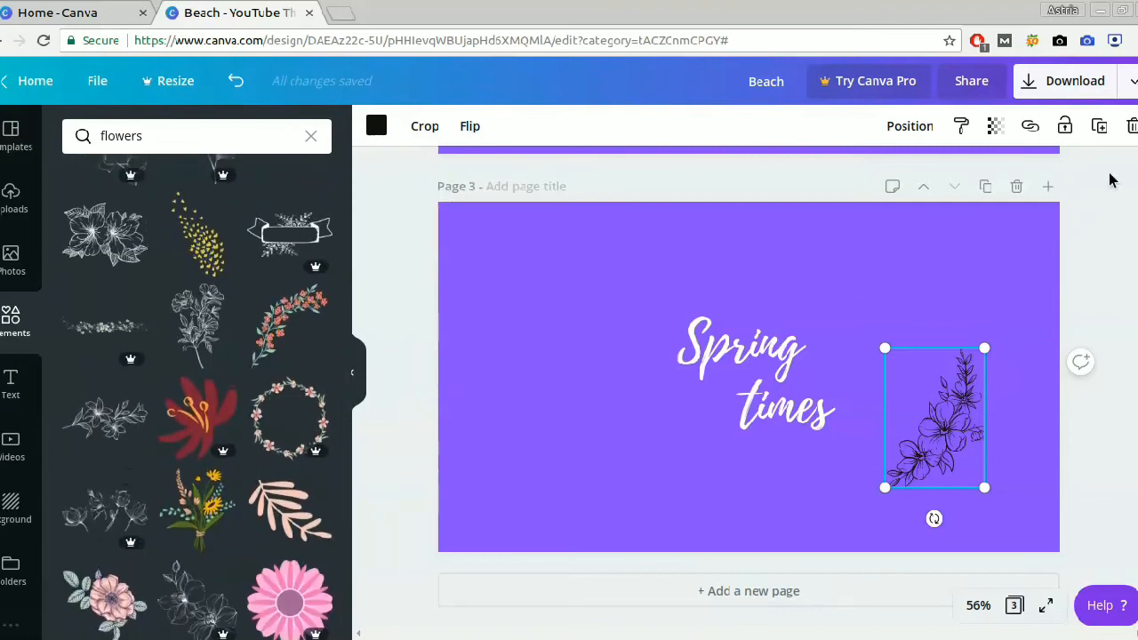
Replace page 3's line-art flower branch with the orange flower branch, enlarge it and place it in the page's upper-left corner.
key("Delete")
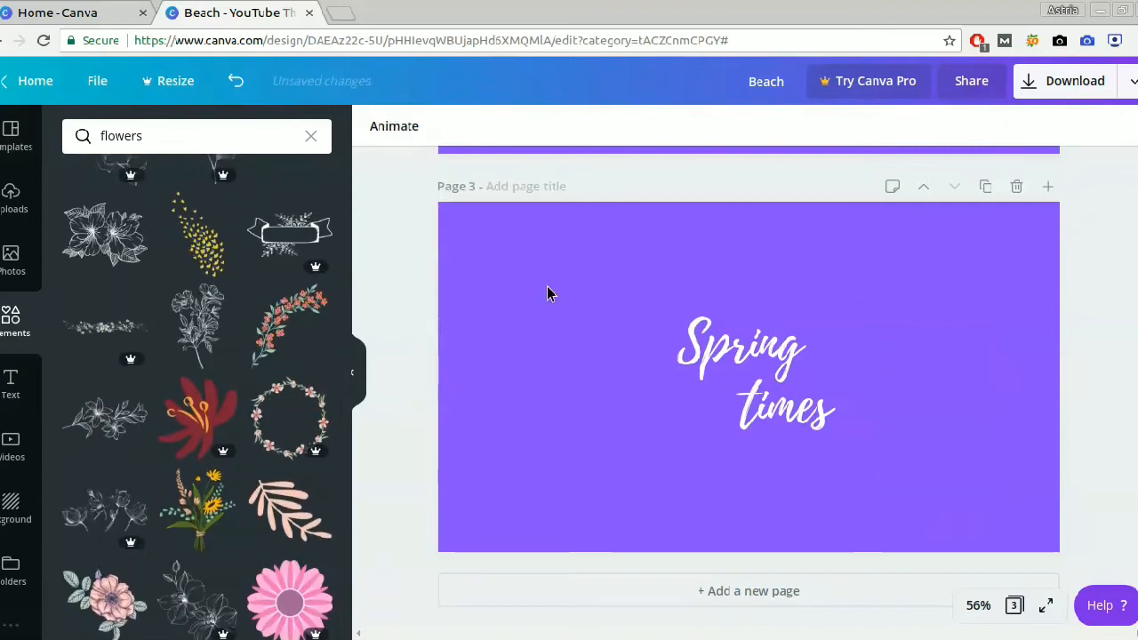
left_click(271, 331)
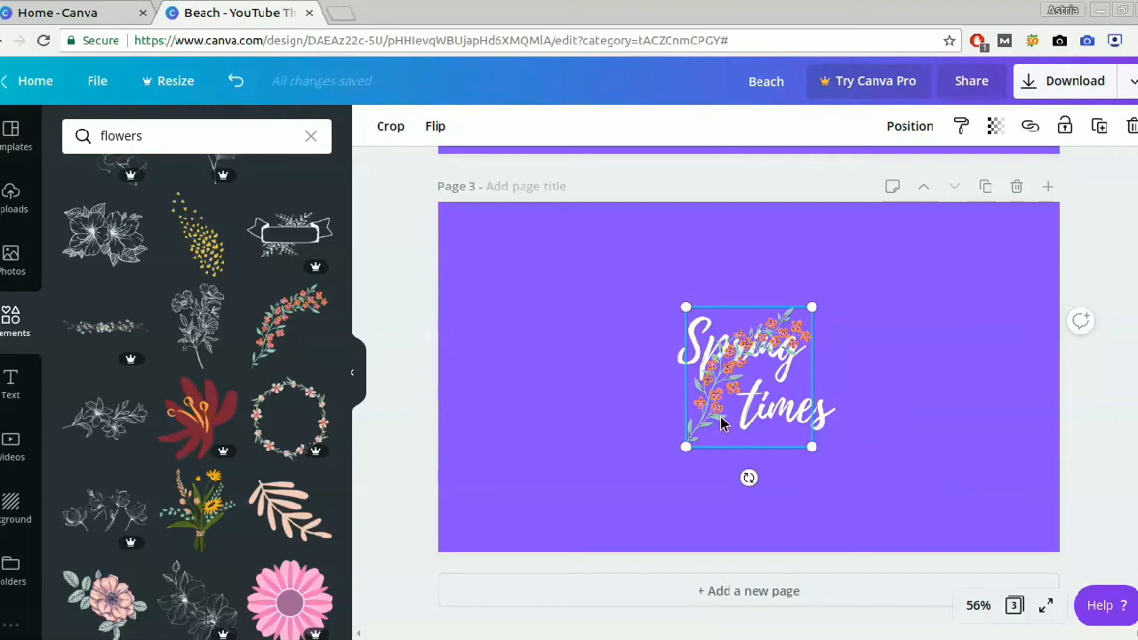
left_click_drag(722, 424, 455, 445)
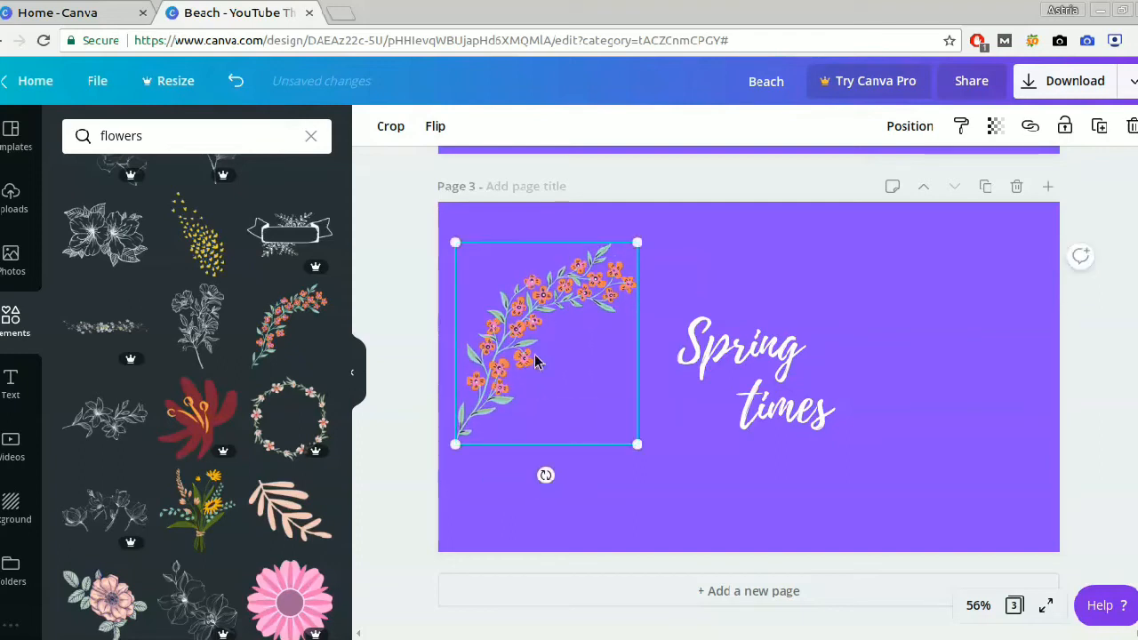
left_click_drag(544, 363, 531, 326)
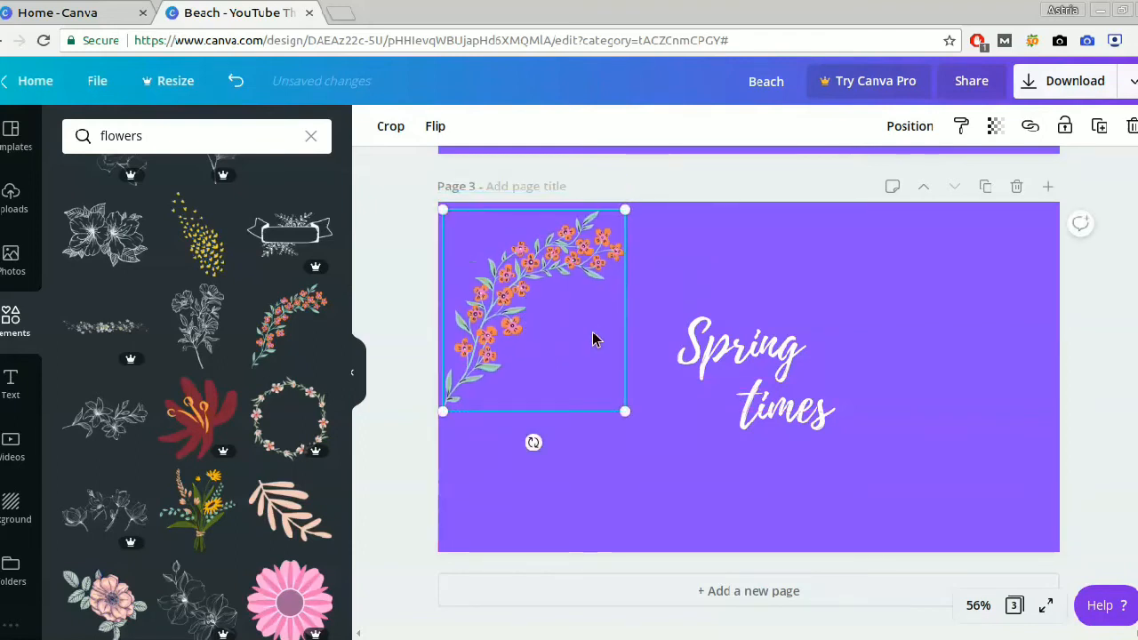
left_click(624, 489)
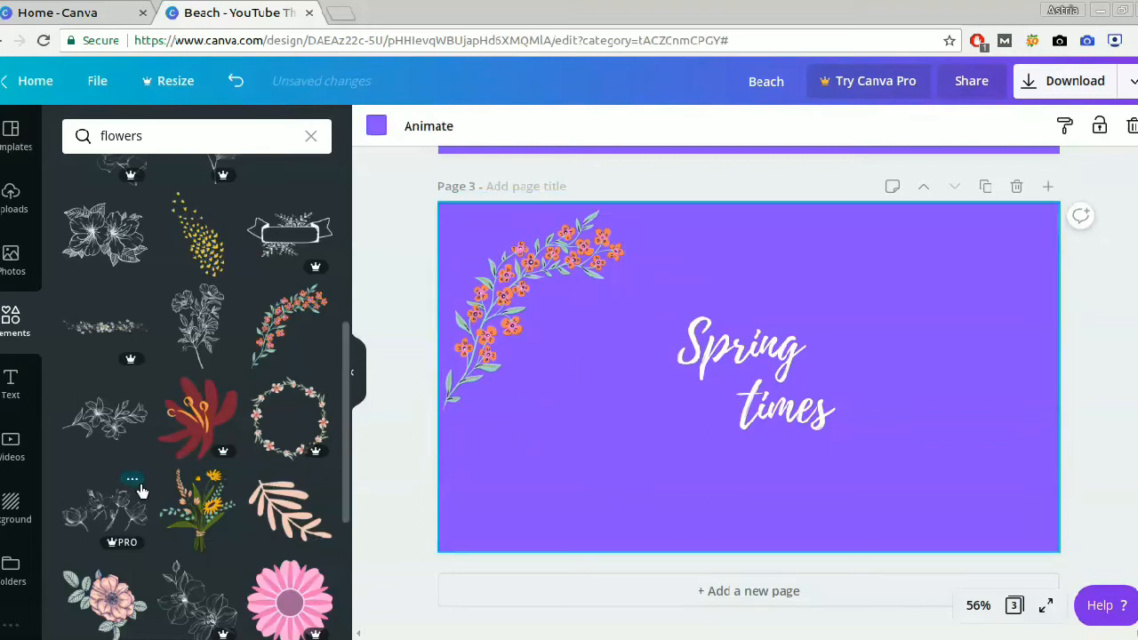
Add a second orange flower branch to page 3, place it to the right of "times" and flip it horizontally.
left_click(296, 317)
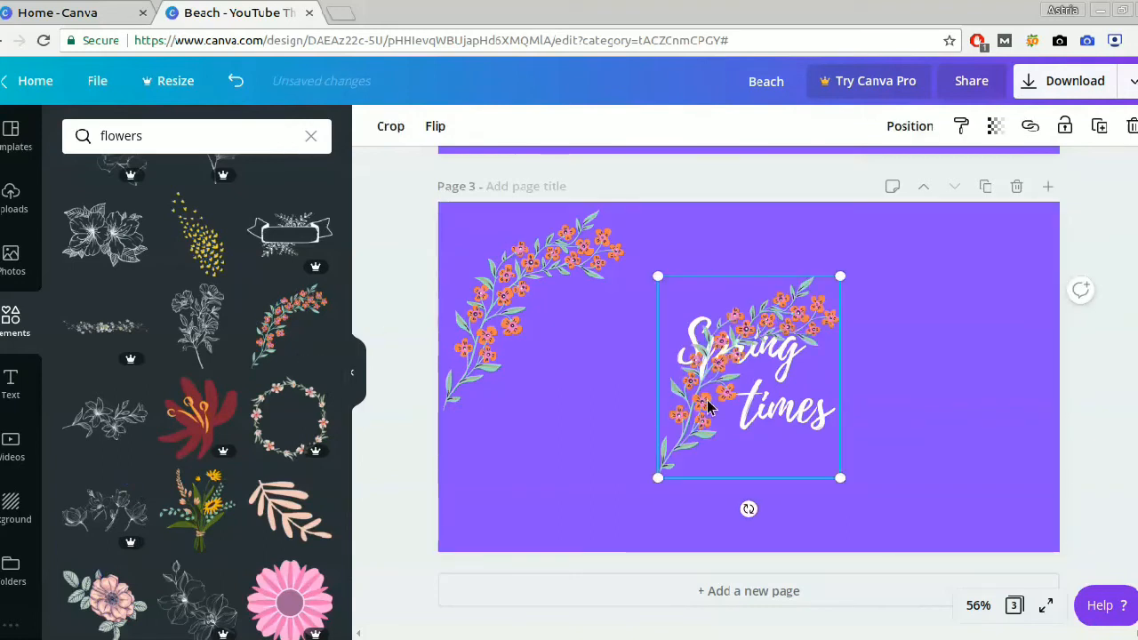
left_click_drag(708, 406, 936, 455)
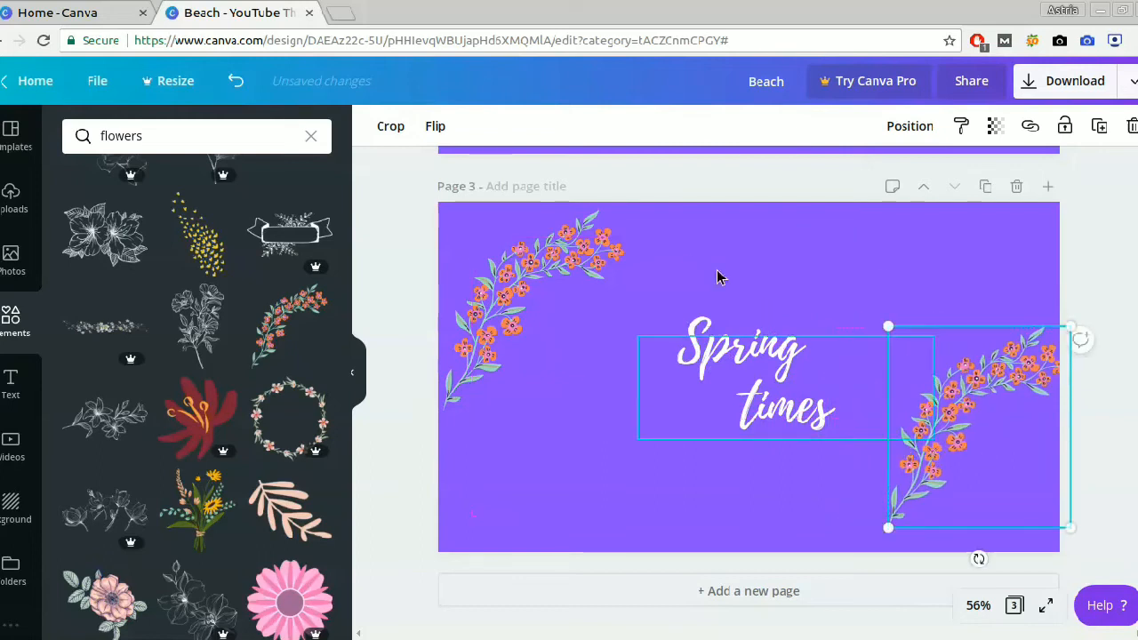
left_click(436, 127)
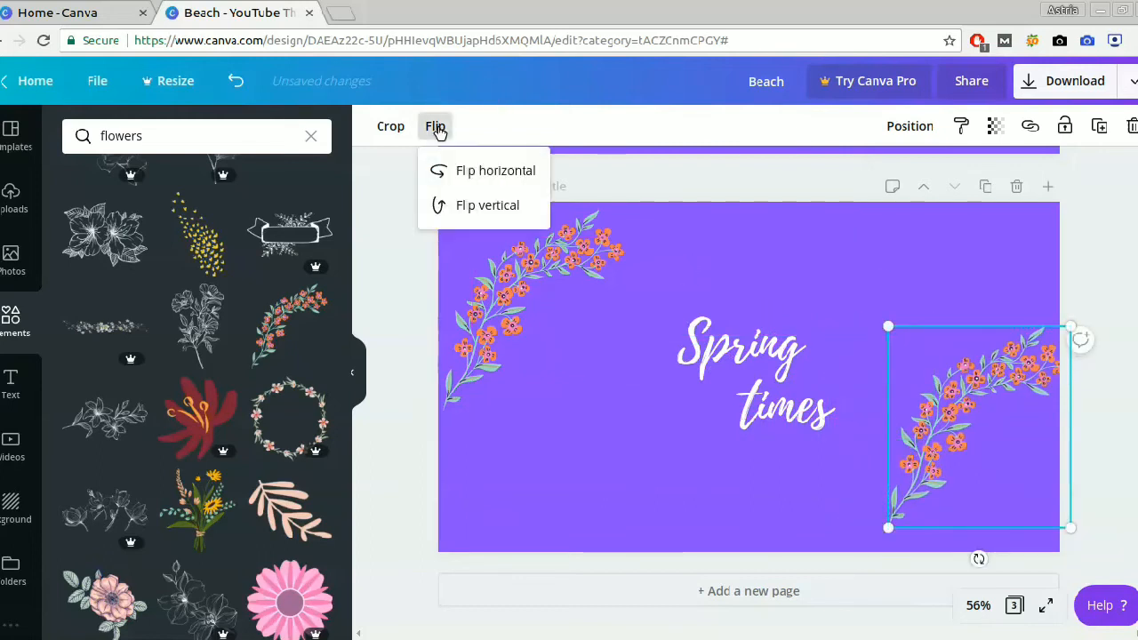
left_click(461, 171)
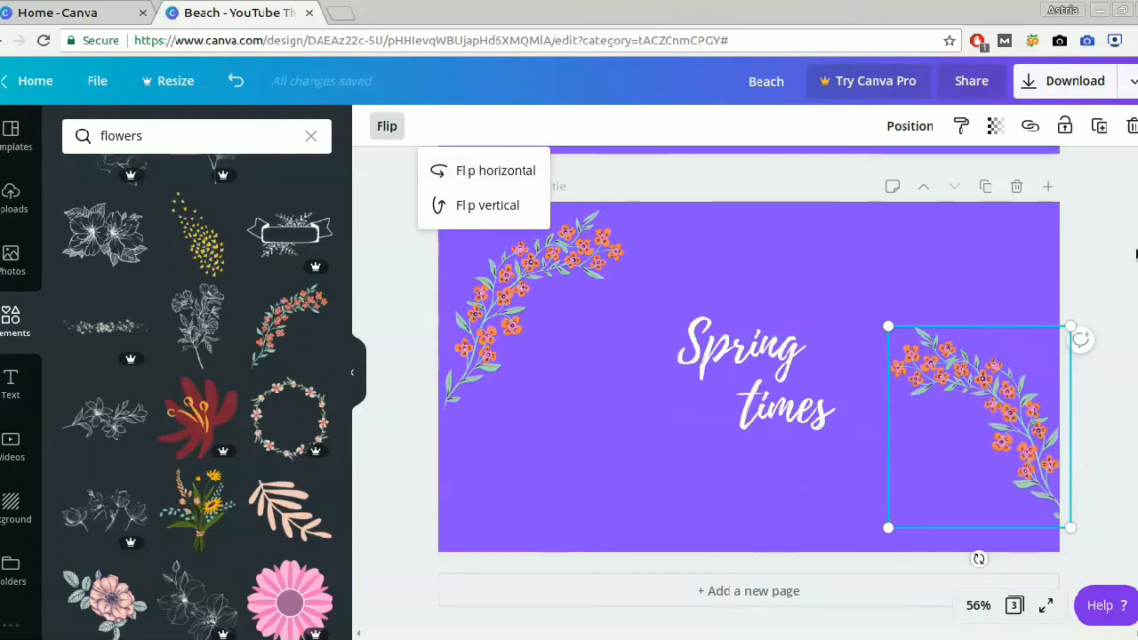
left_click(1098, 263)
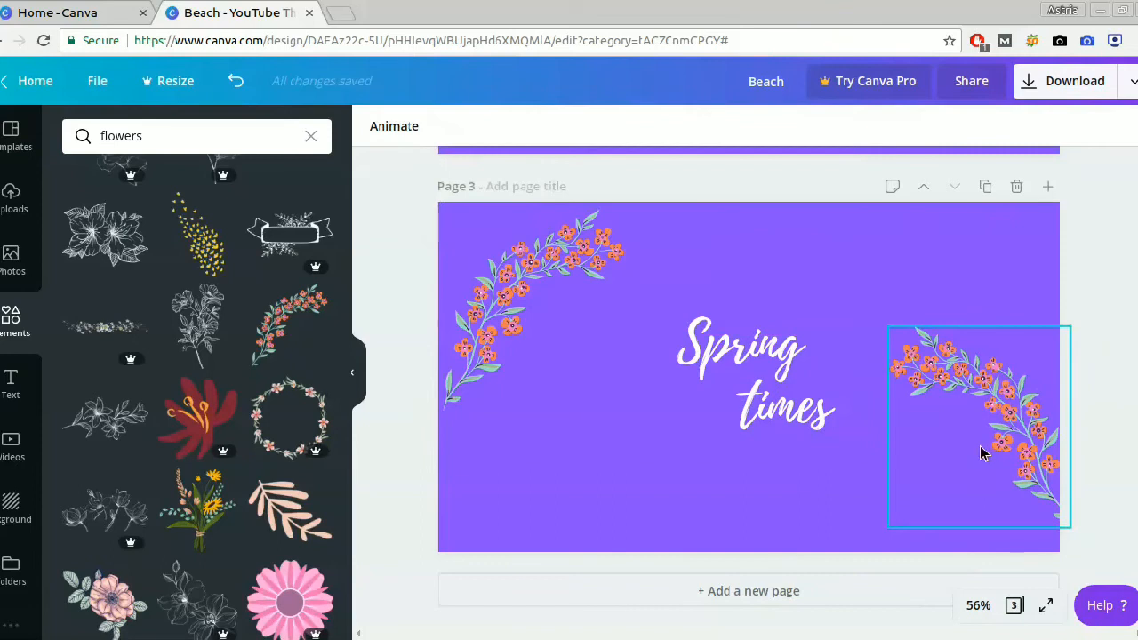
Rotate the flipped flower branch clockwise so it curves around page 3's lower-right corner, and nudge it slightly inward from the edge.
left_click(955, 512)
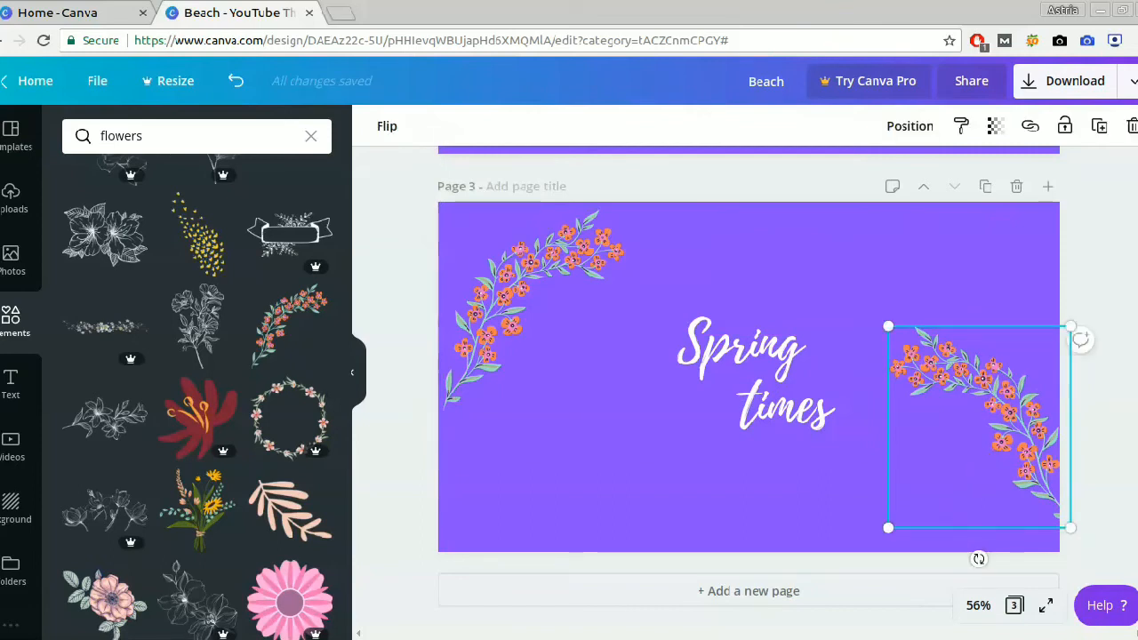
left_click_drag(978, 558, 850, 455)
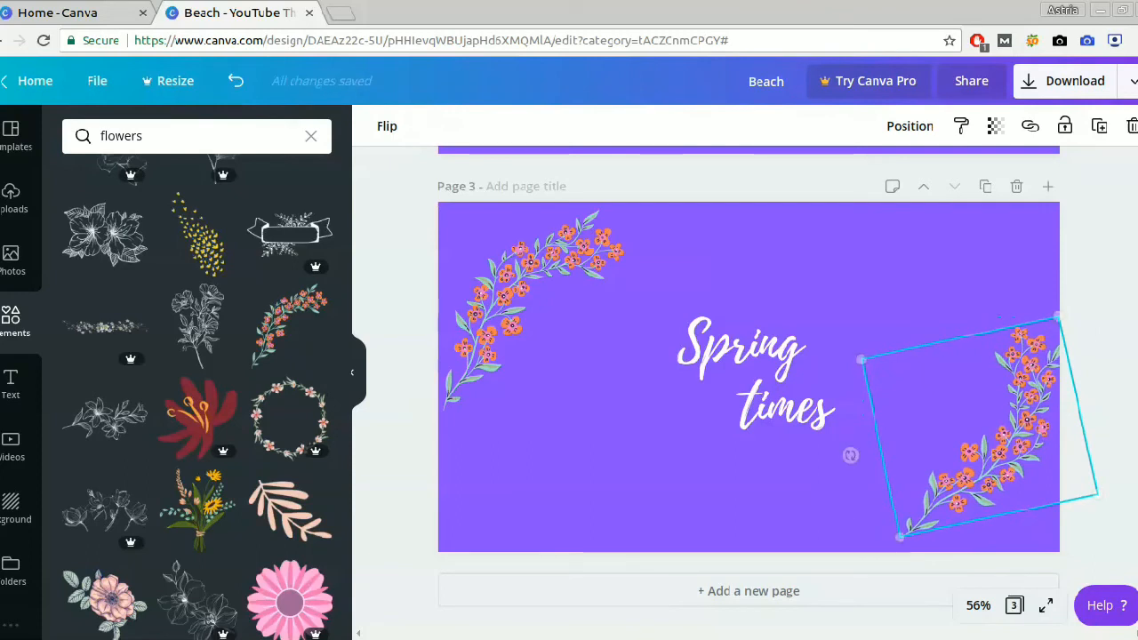
left_click(1097, 357)
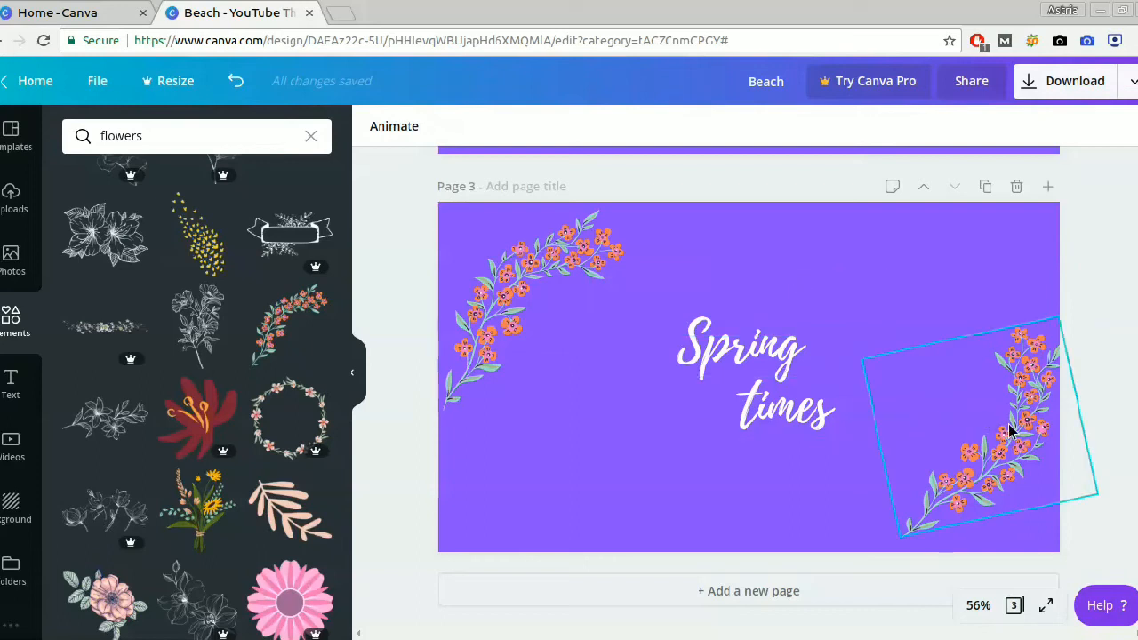
left_click_drag(1005, 431, 992, 428)
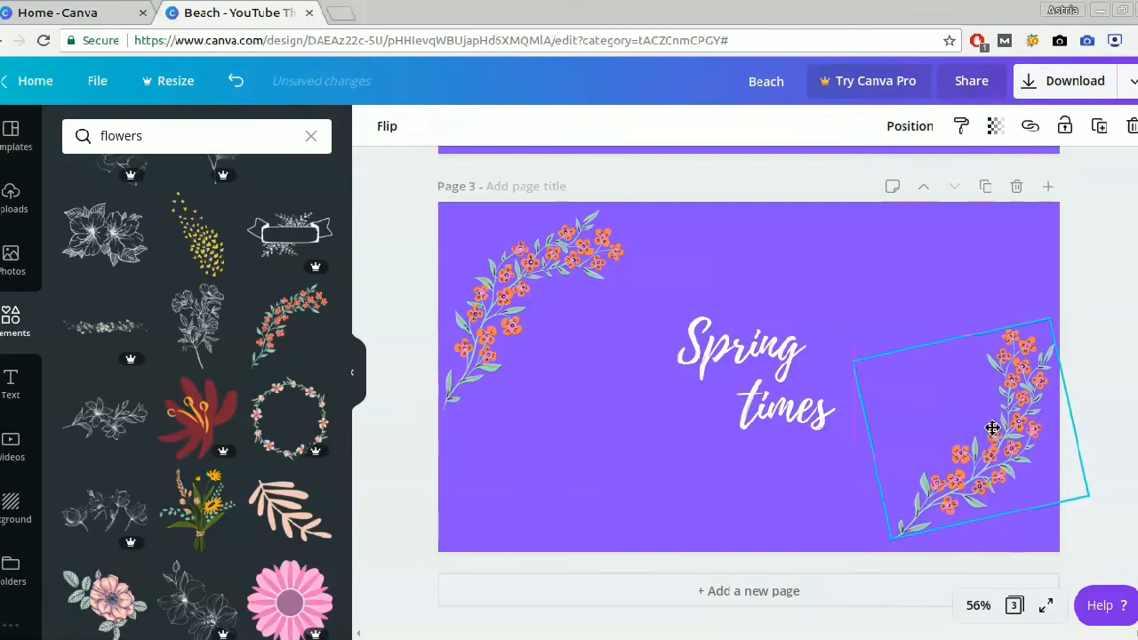
left_click(993, 264)
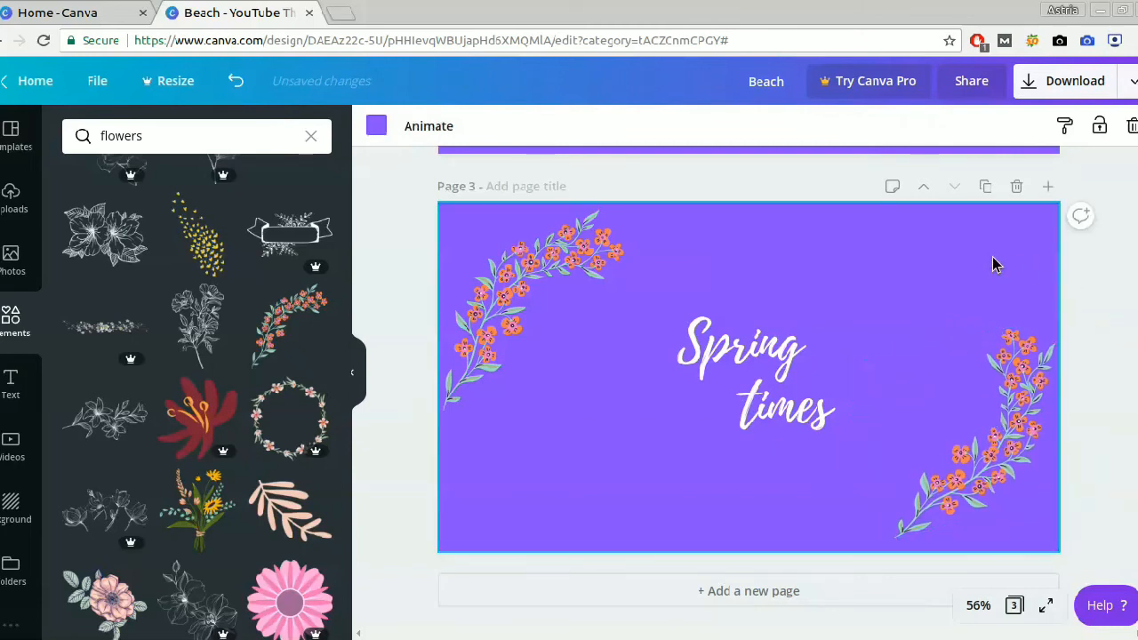
Duplicate page 3 and search the graphic elements for "birds" instead of "flowers".
left_click(984, 191)
left_click(171, 131)
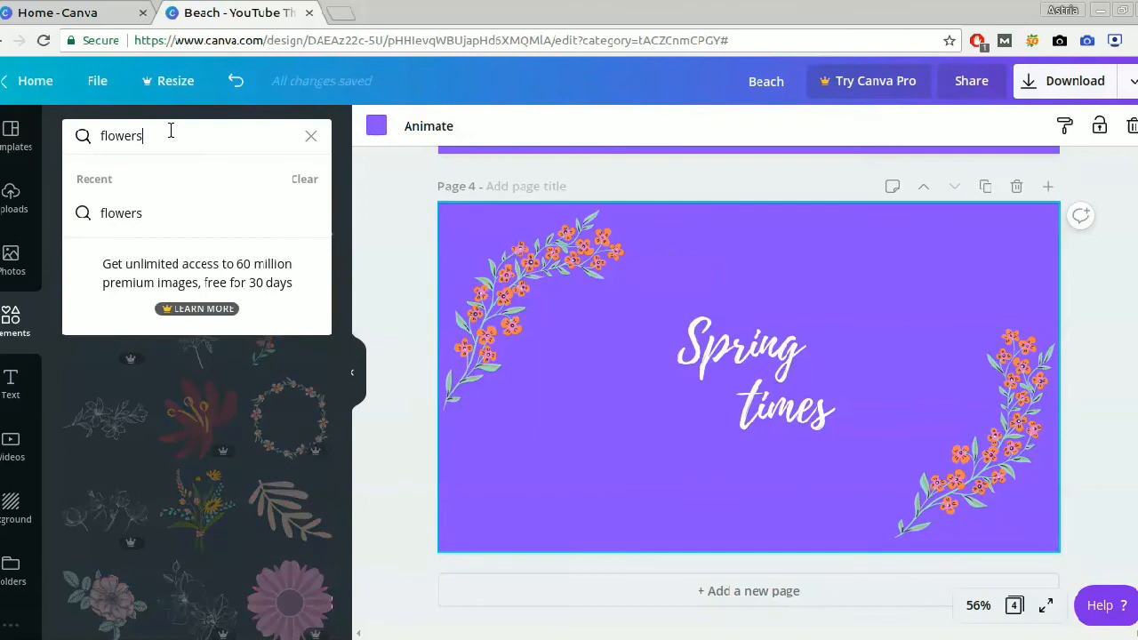
key("BackSpace")
key("BackSpace")
key("BackSpace")
key("BackSpace")
key("BackSpace")
key("BackSpace")
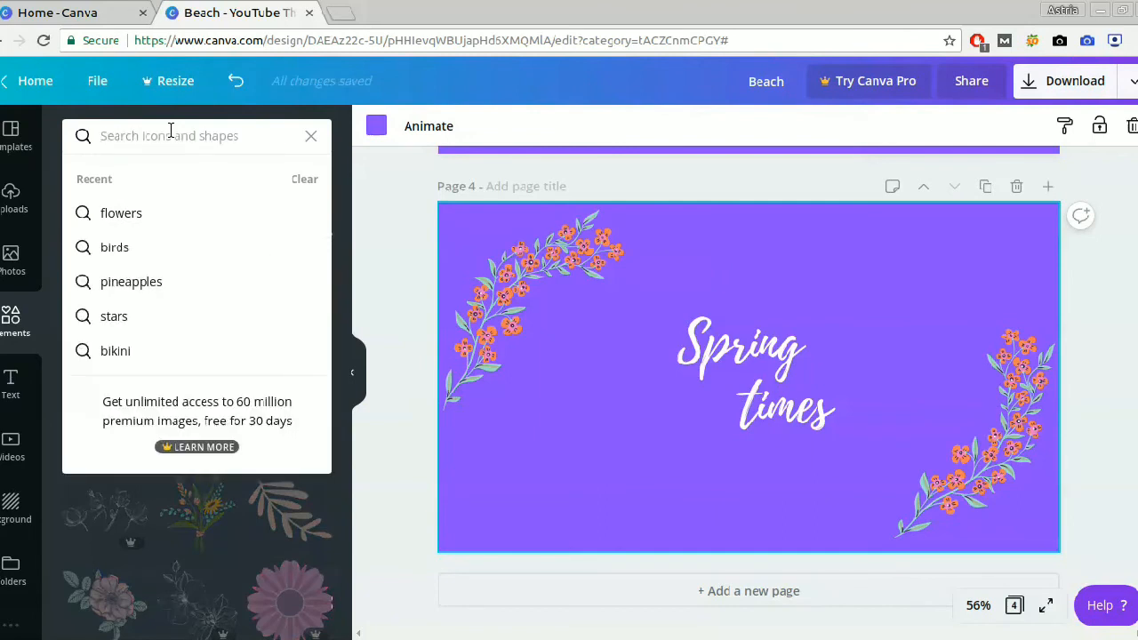
type("birds")
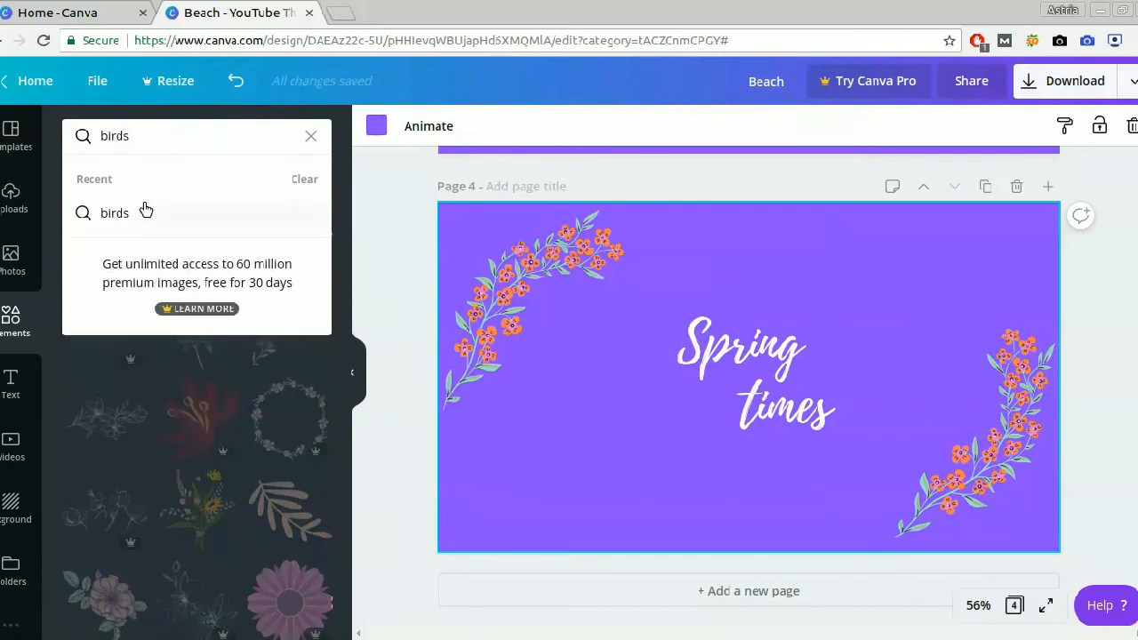
left_click(138, 210)
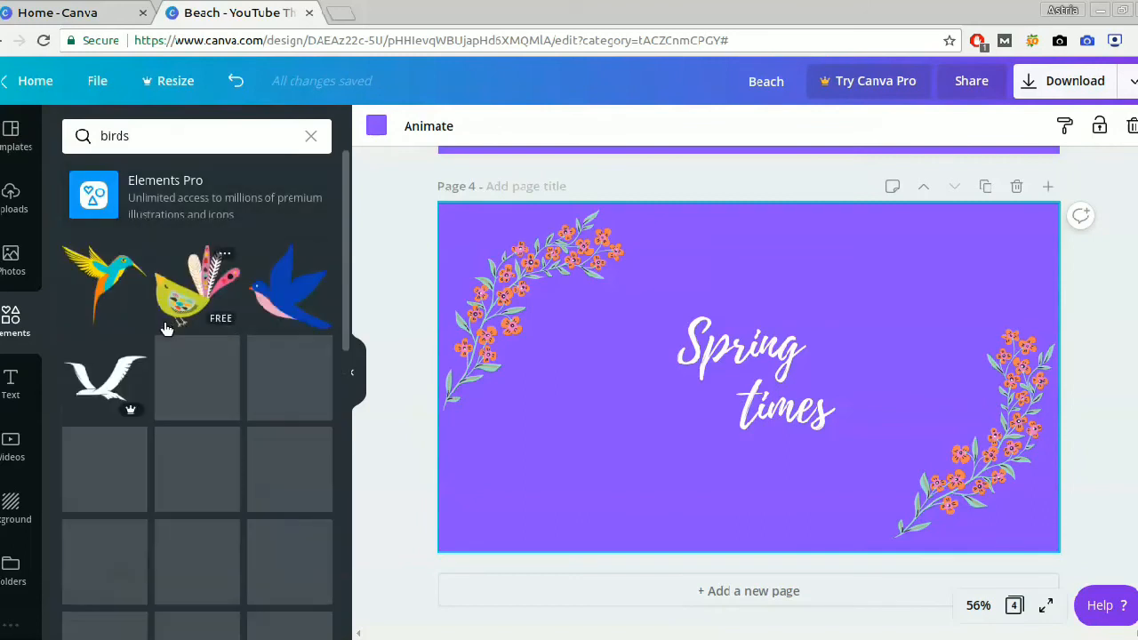
Add the line-art swallow from the bird graphics to page 4 and recolour it white.
scroll(172, 371, "down", 5)
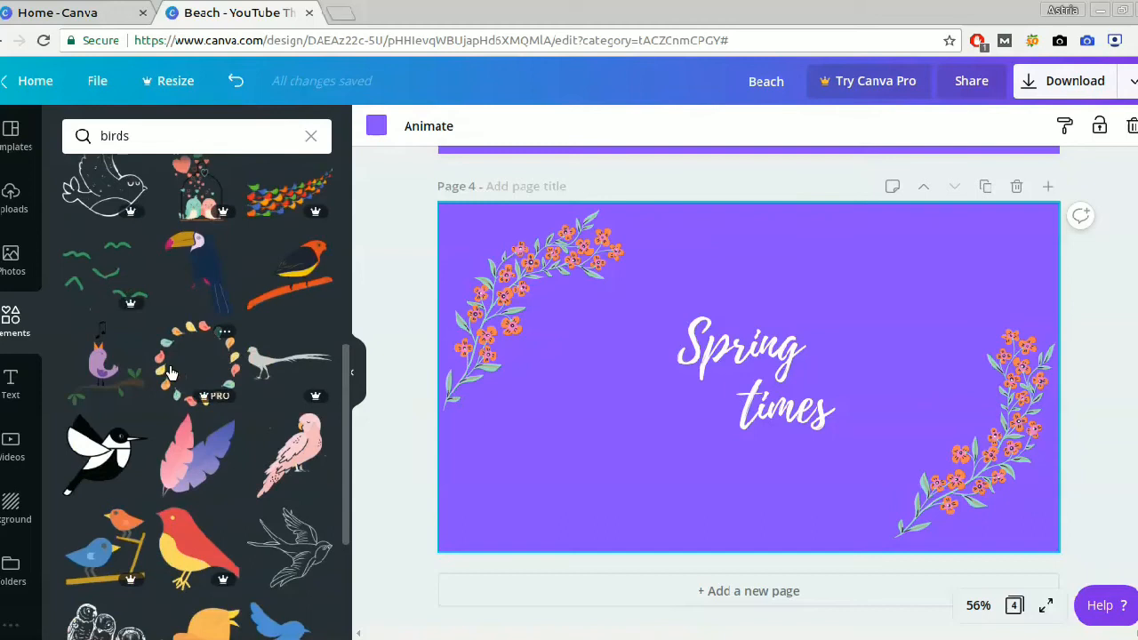
scroll(170, 364, "down", 1)
scroll(171, 371, "down", 4)
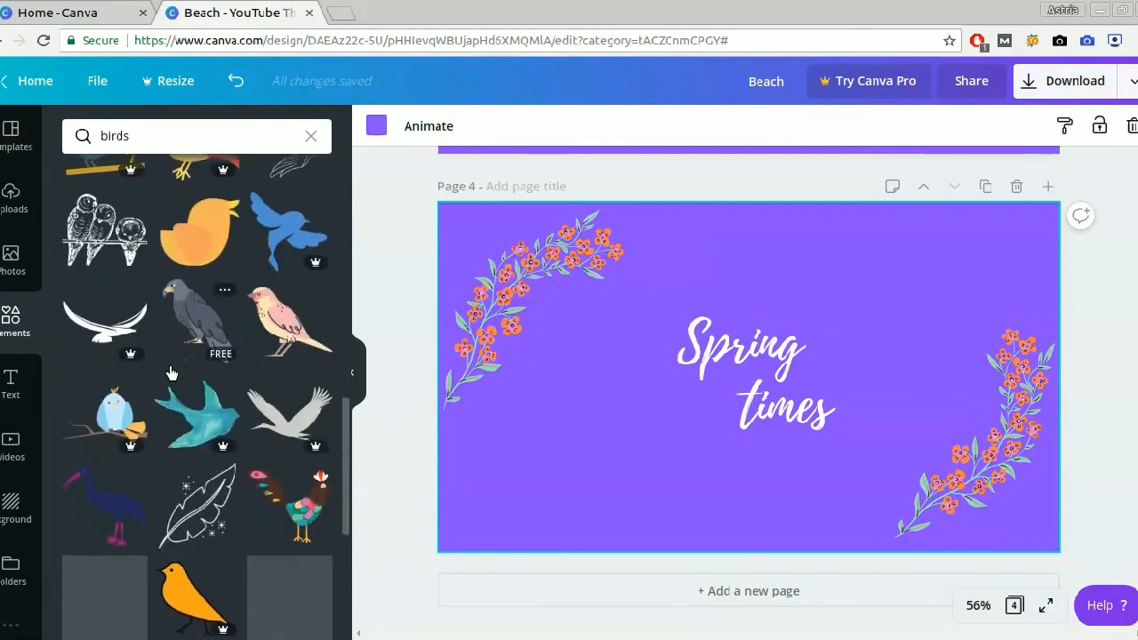
scroll(171, 372, "down", 3)
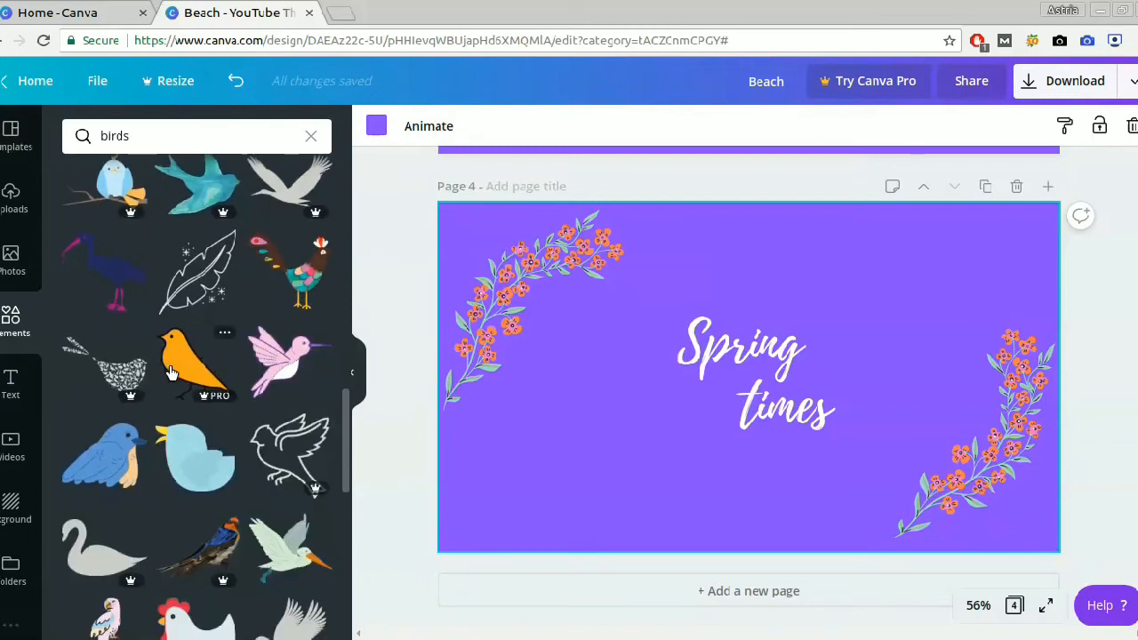
scroll(171, 372, "down", 4)
scroll(171, 371, "down", 2)
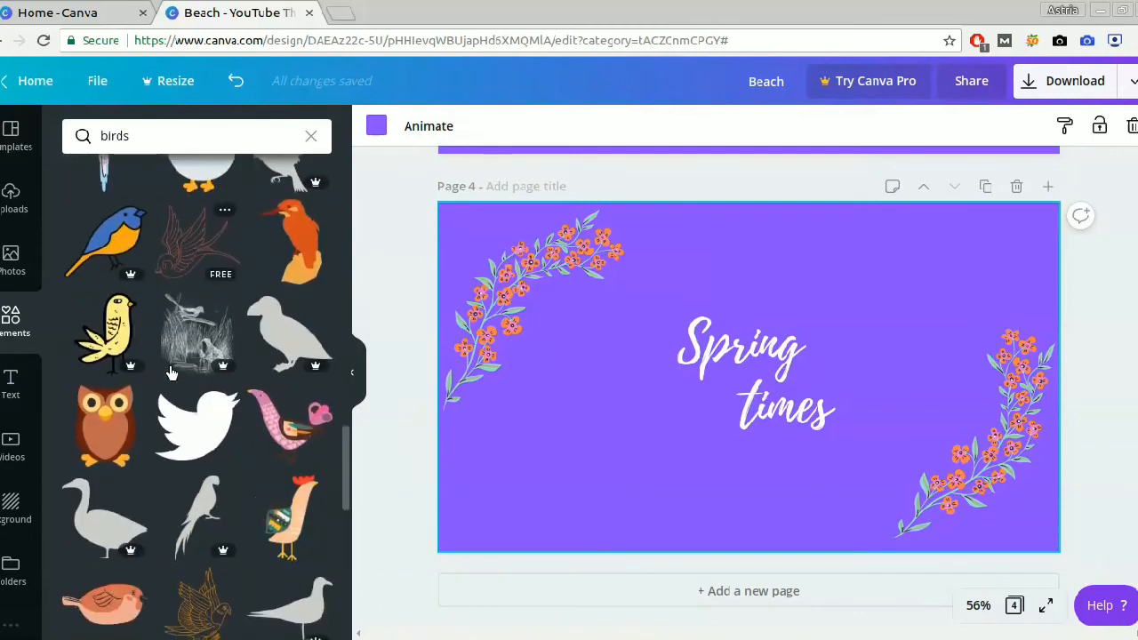
scroll(171, 371, "up", 2)
scroll(170, 364, "up", 3)
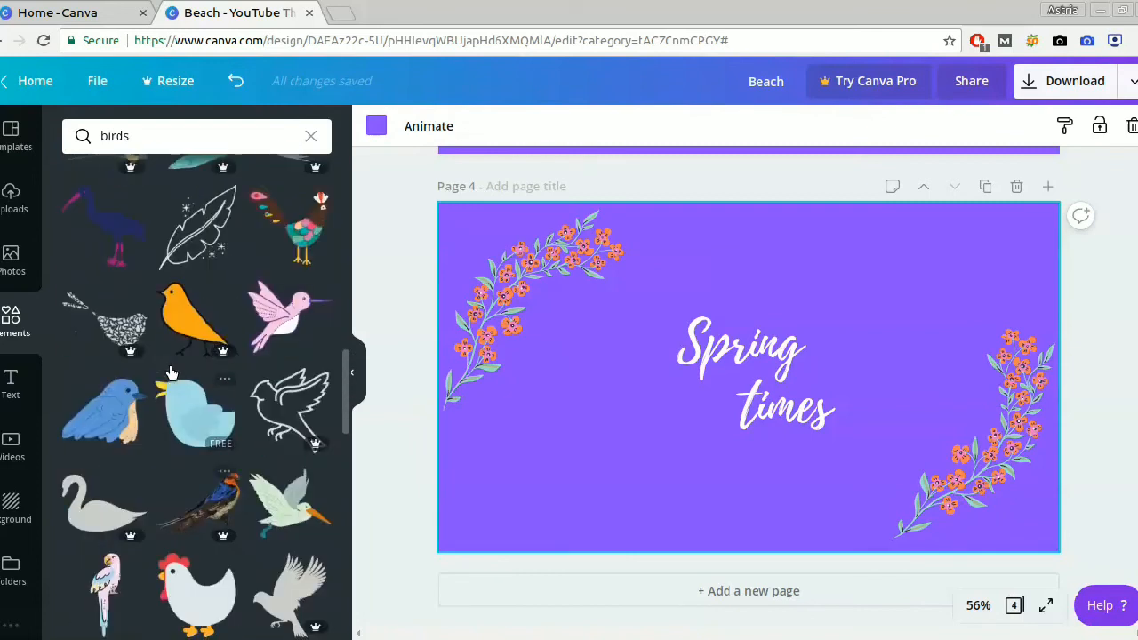
scroll(169, 364, "up", 2)
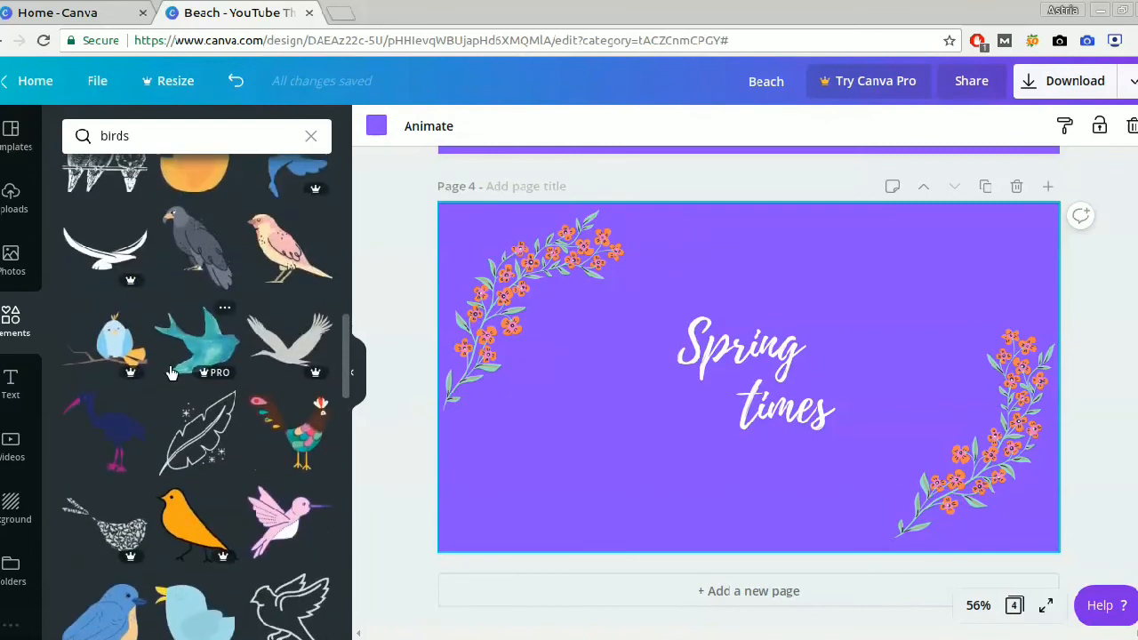
scroll(170, 365, "up", 4)
scroll(172, 372, "down", 1)
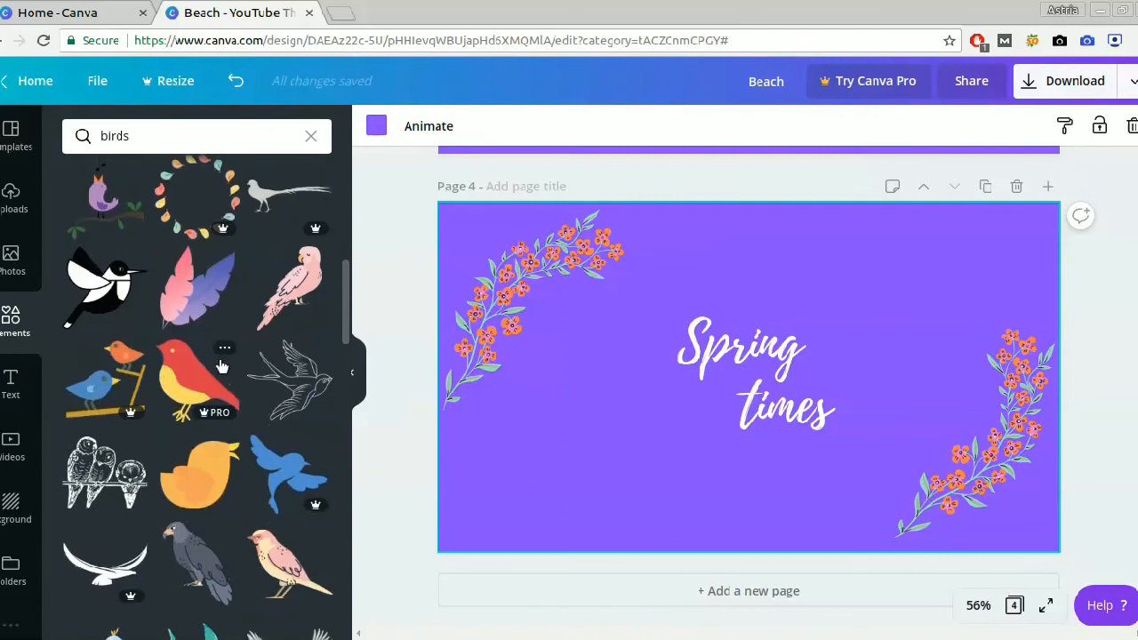
left_click(301, 366)
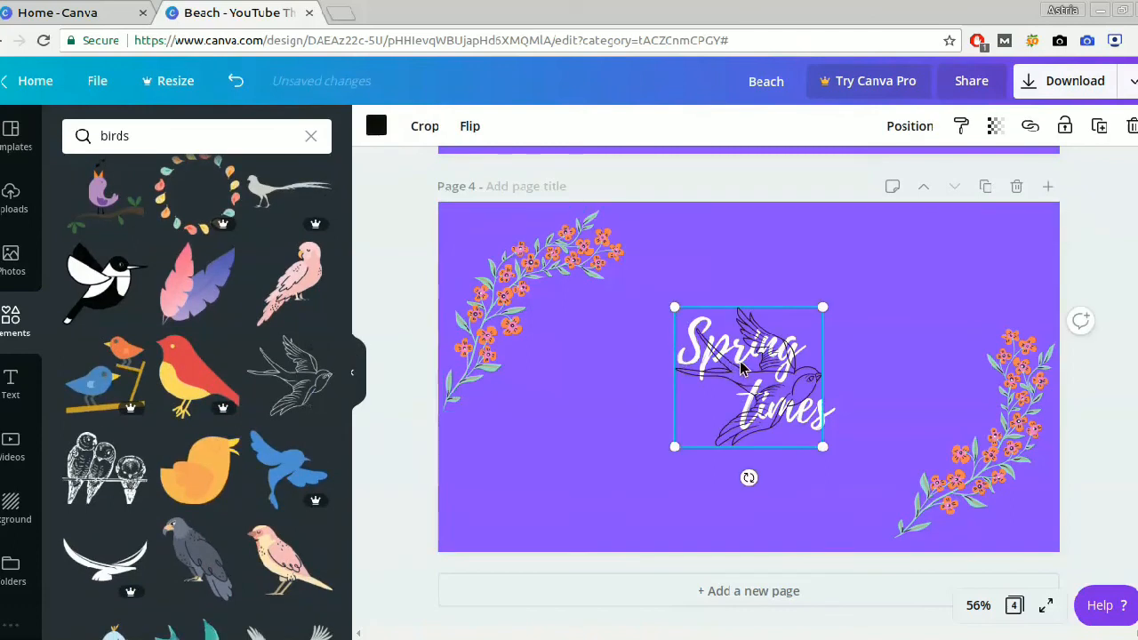
left_click(378, 127)
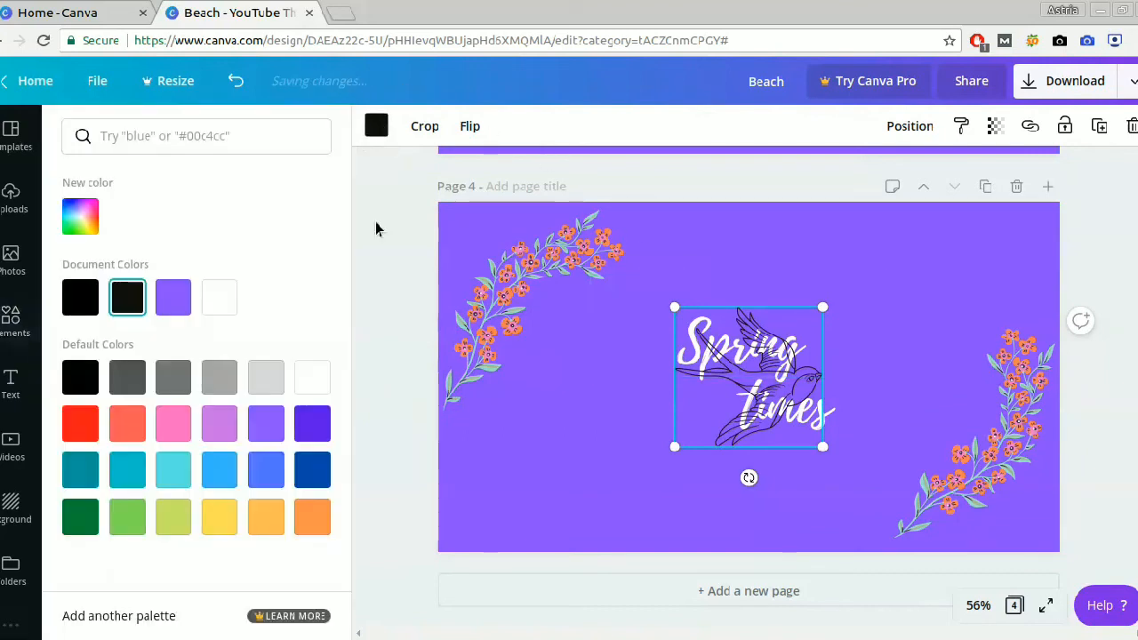
left_click(217, 297)
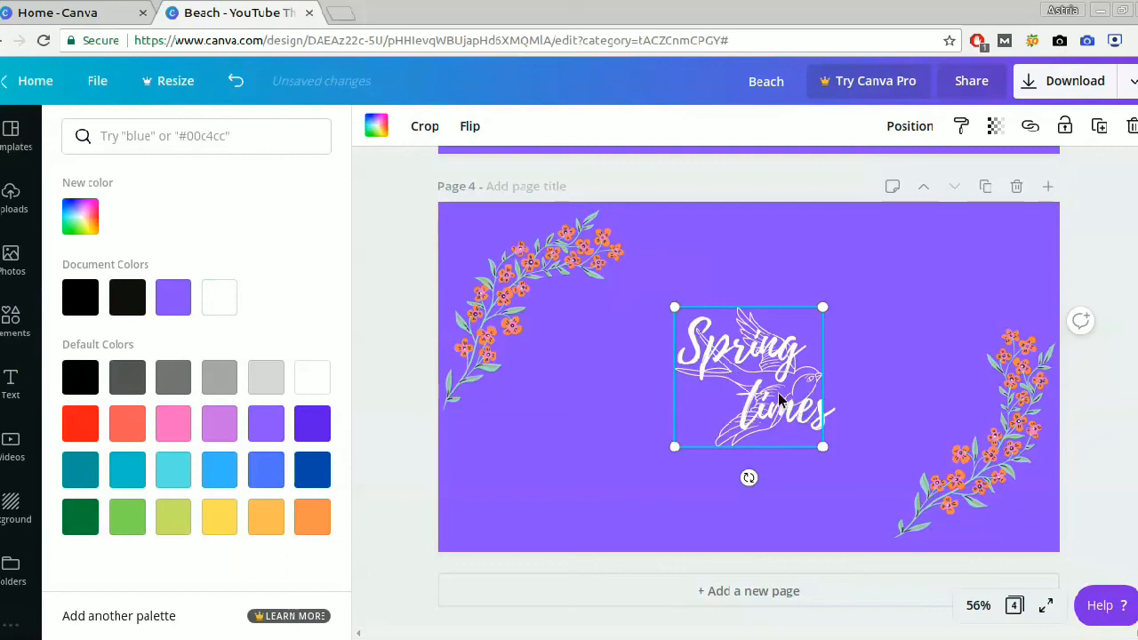
Shrink the white swallow and place it just to the right of "Spring" on page 4.
mouse_move(777, 400)
left_mouse_down()
mouse_move(867, 362)
mouse_move(891, 313)
left_mouse_up()
left_click_drag(868, 361, 919, 317)
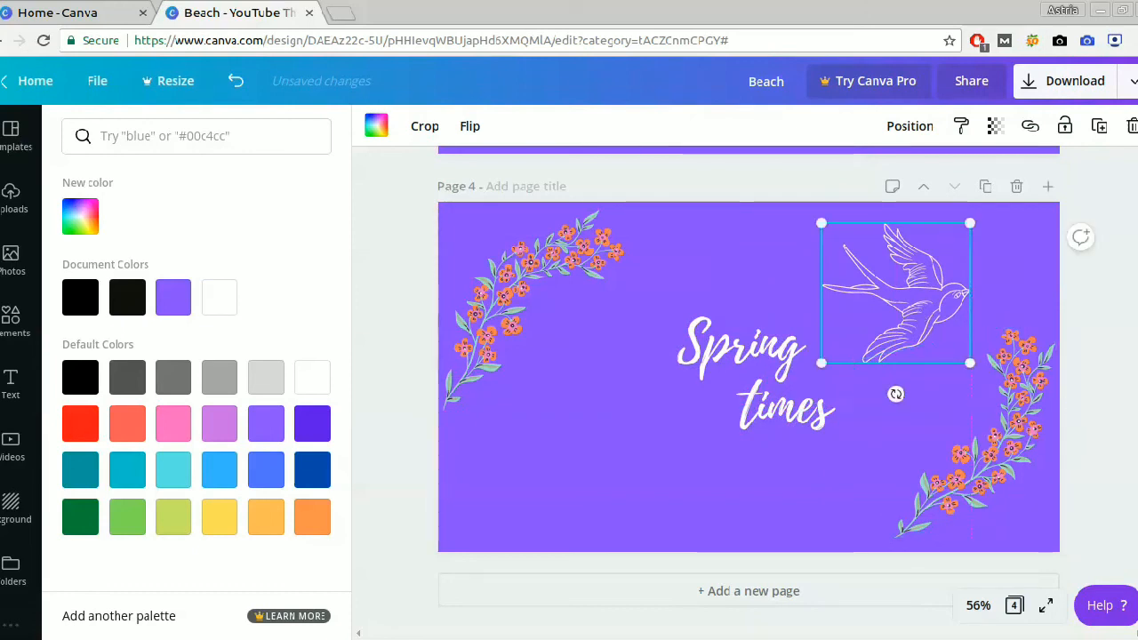
left_click_drag(969, 363, 927, 322)
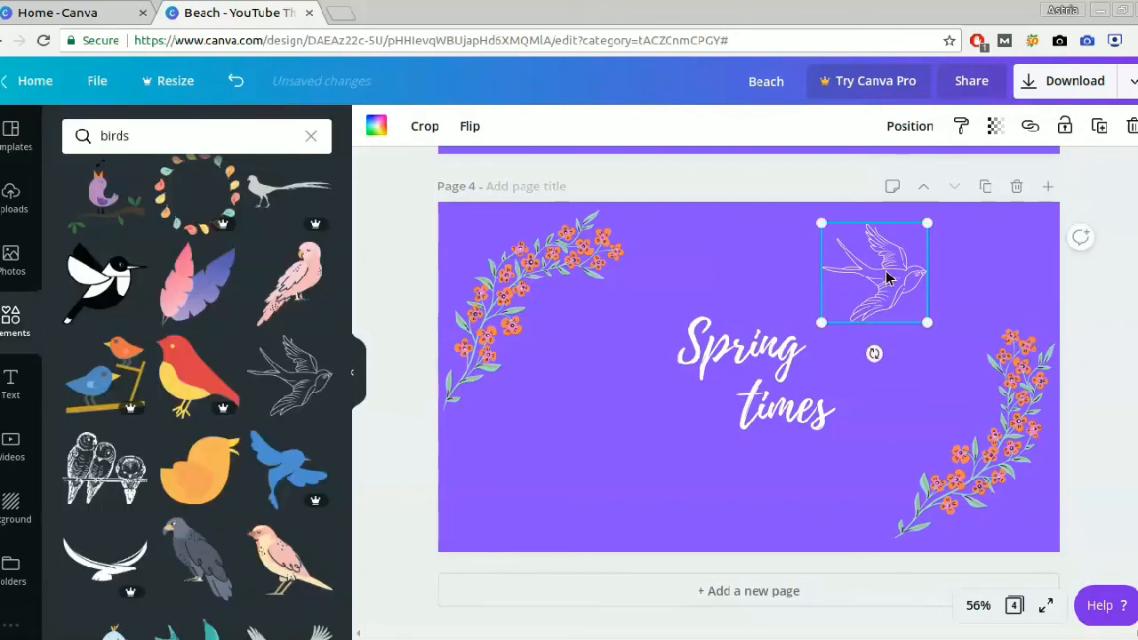
left_click_drag(887, 280, 942, 296)
left_click(998, 281)
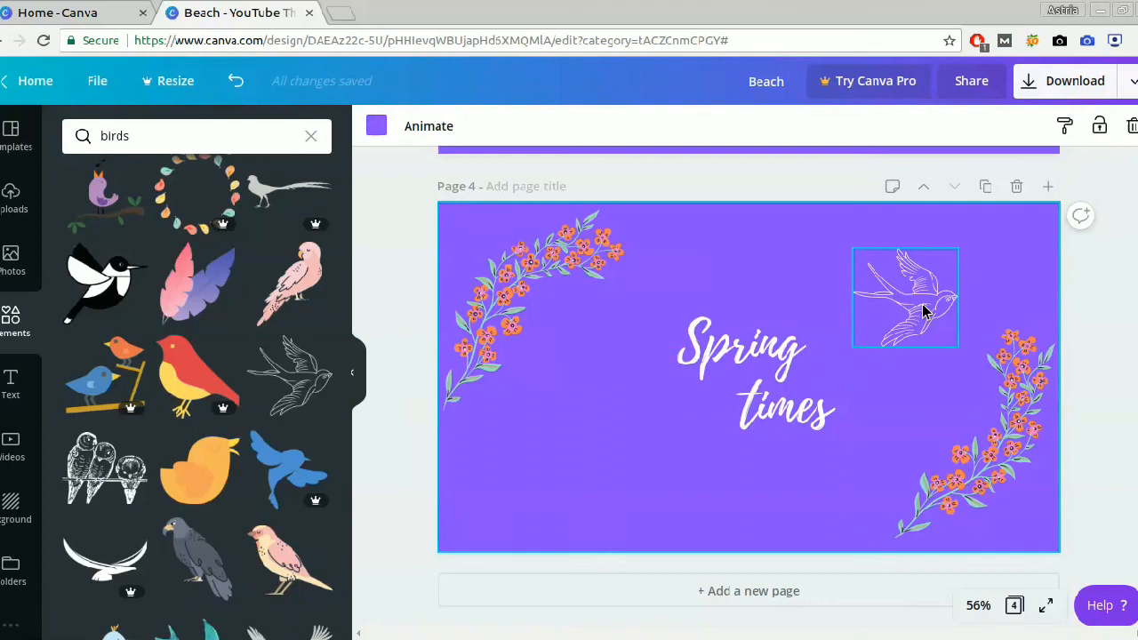
left_click_drag(922, 313, 912, 393)
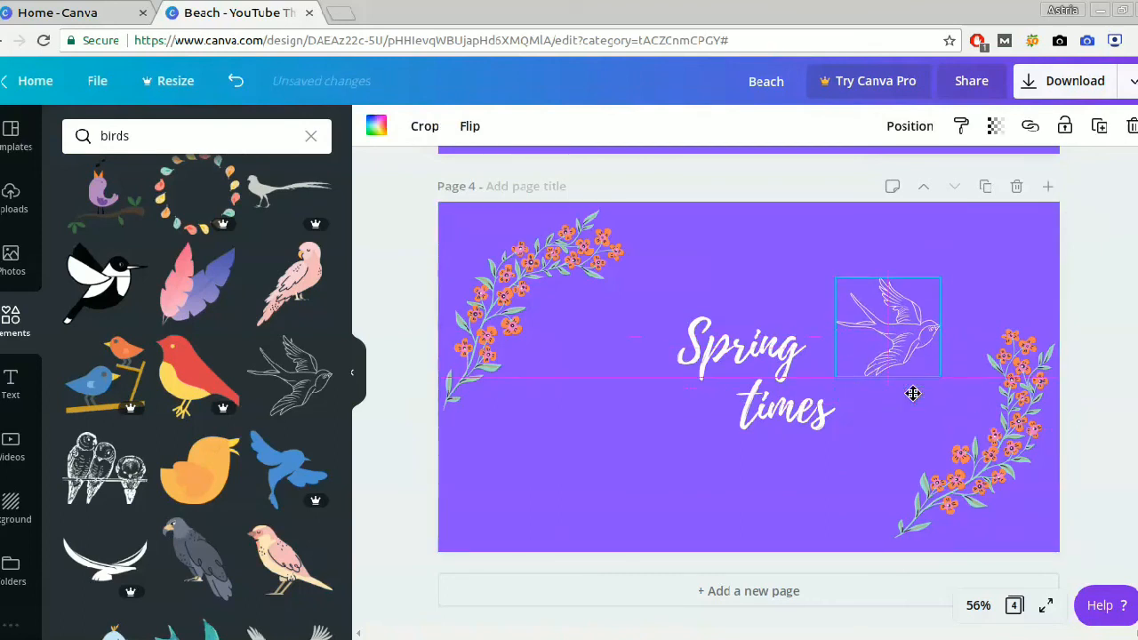
left_click(983, 288)
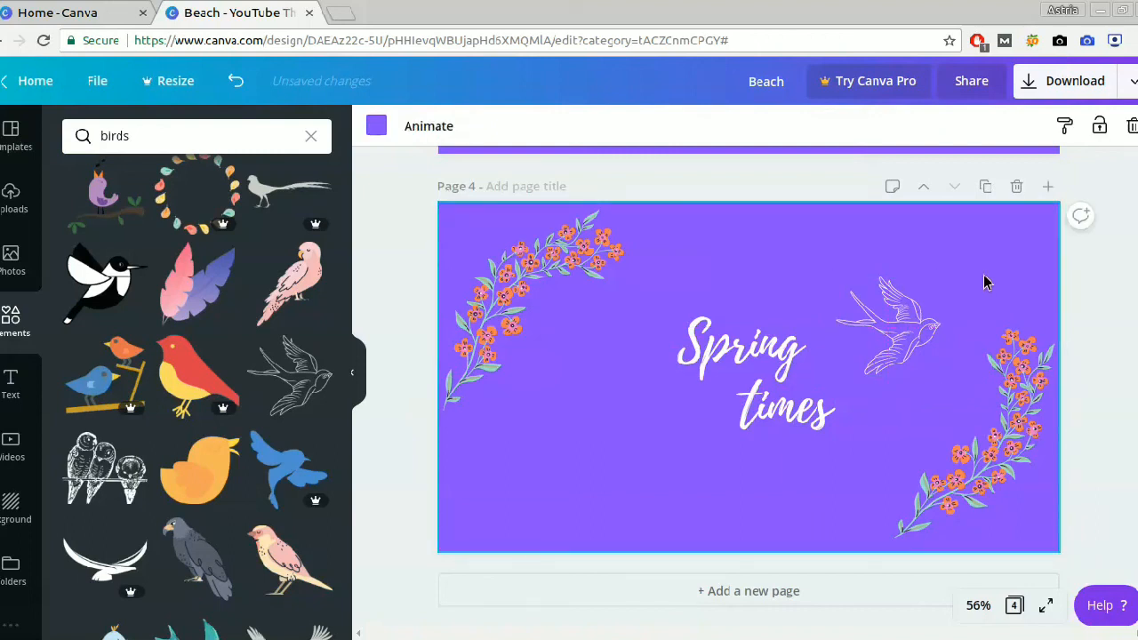
Download all four pages of the design as an MP4 video.
left_click(1128, 86)
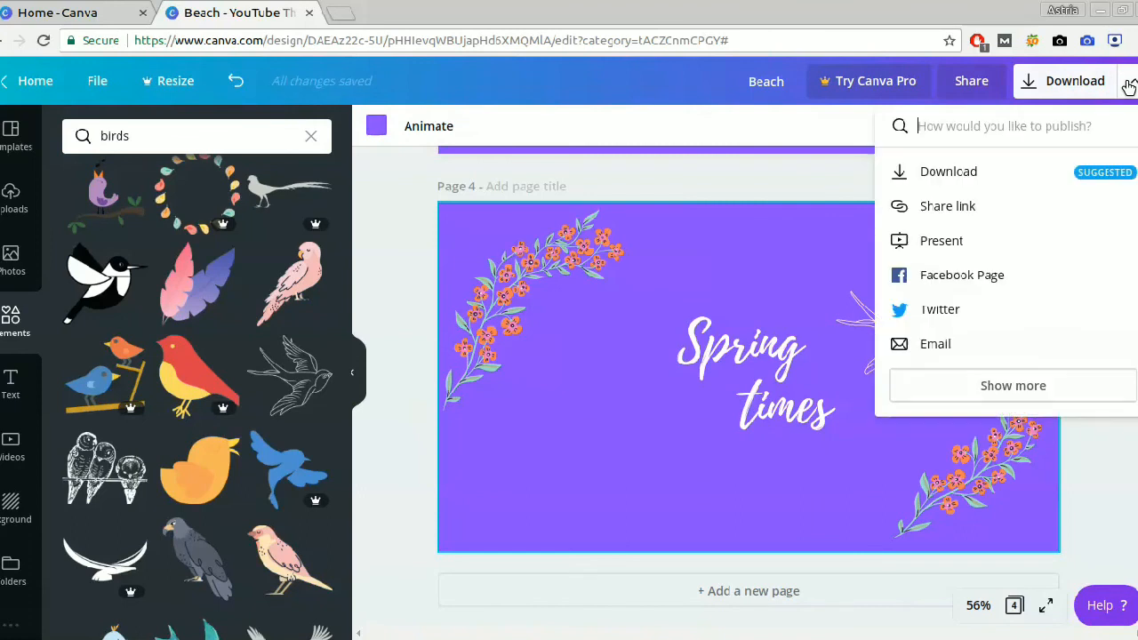
left_click(976, 196)
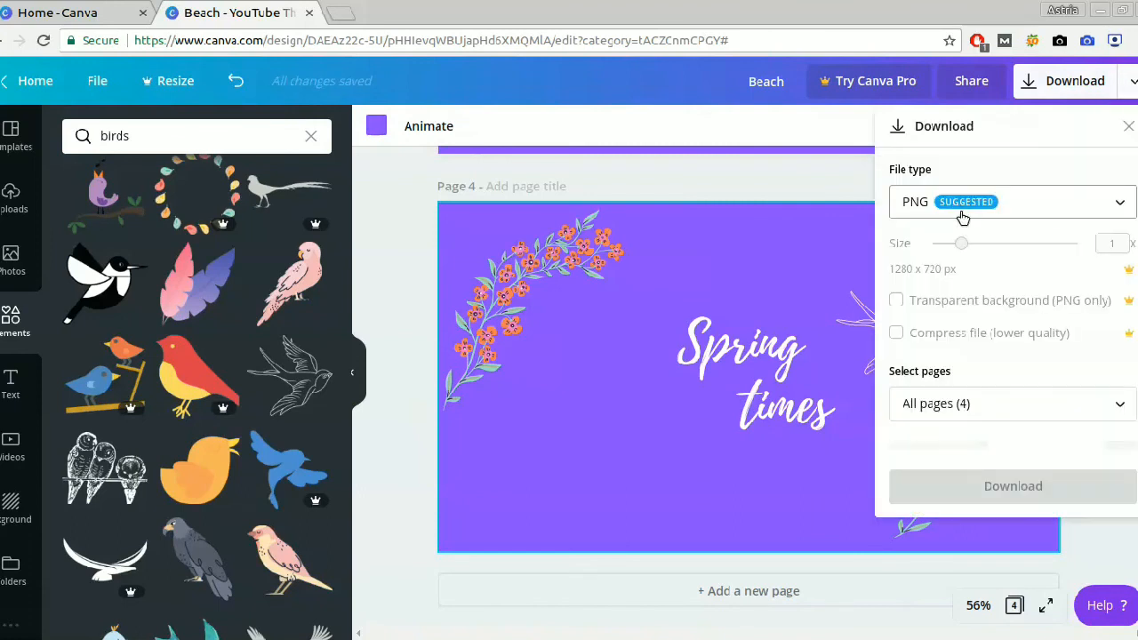
left_click(1018, 211)
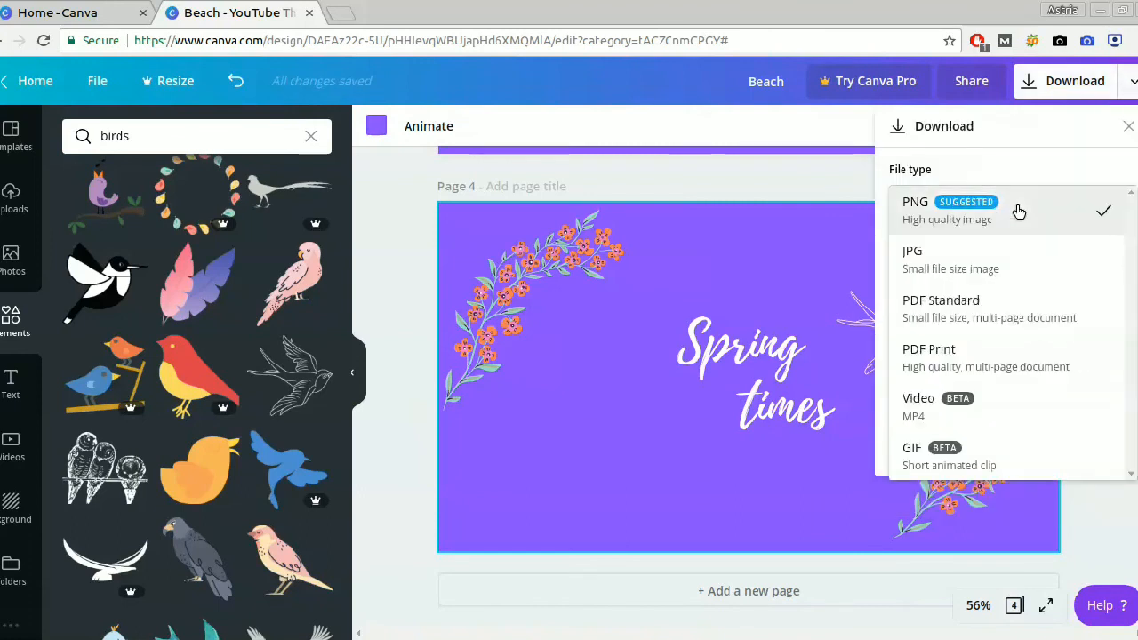
left_click(983, 408)
left_click(1009, 318)
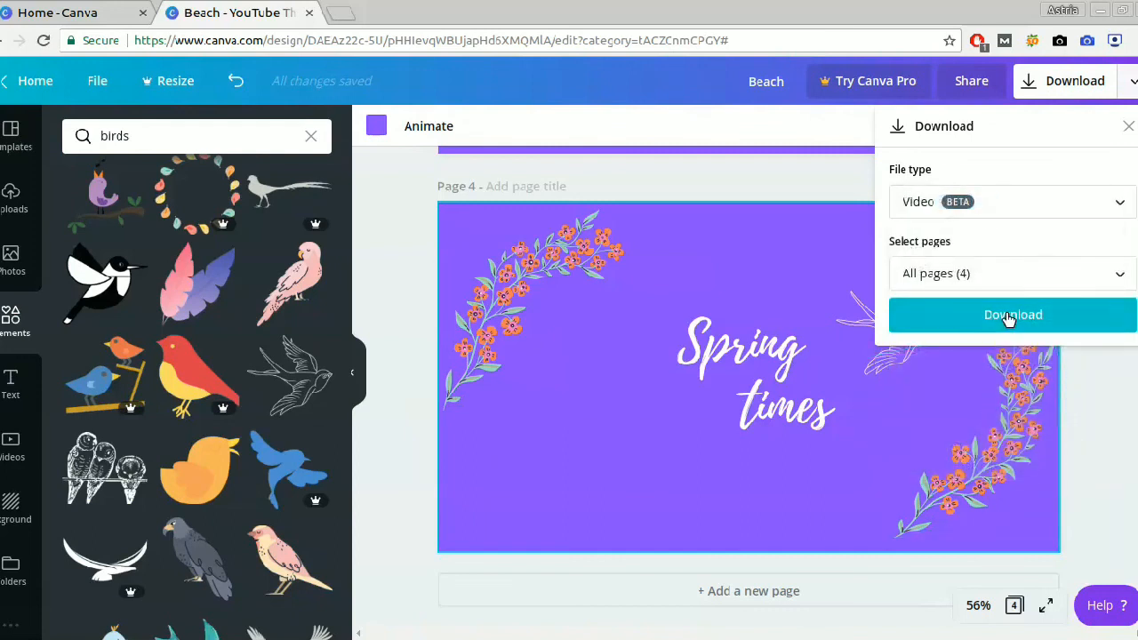